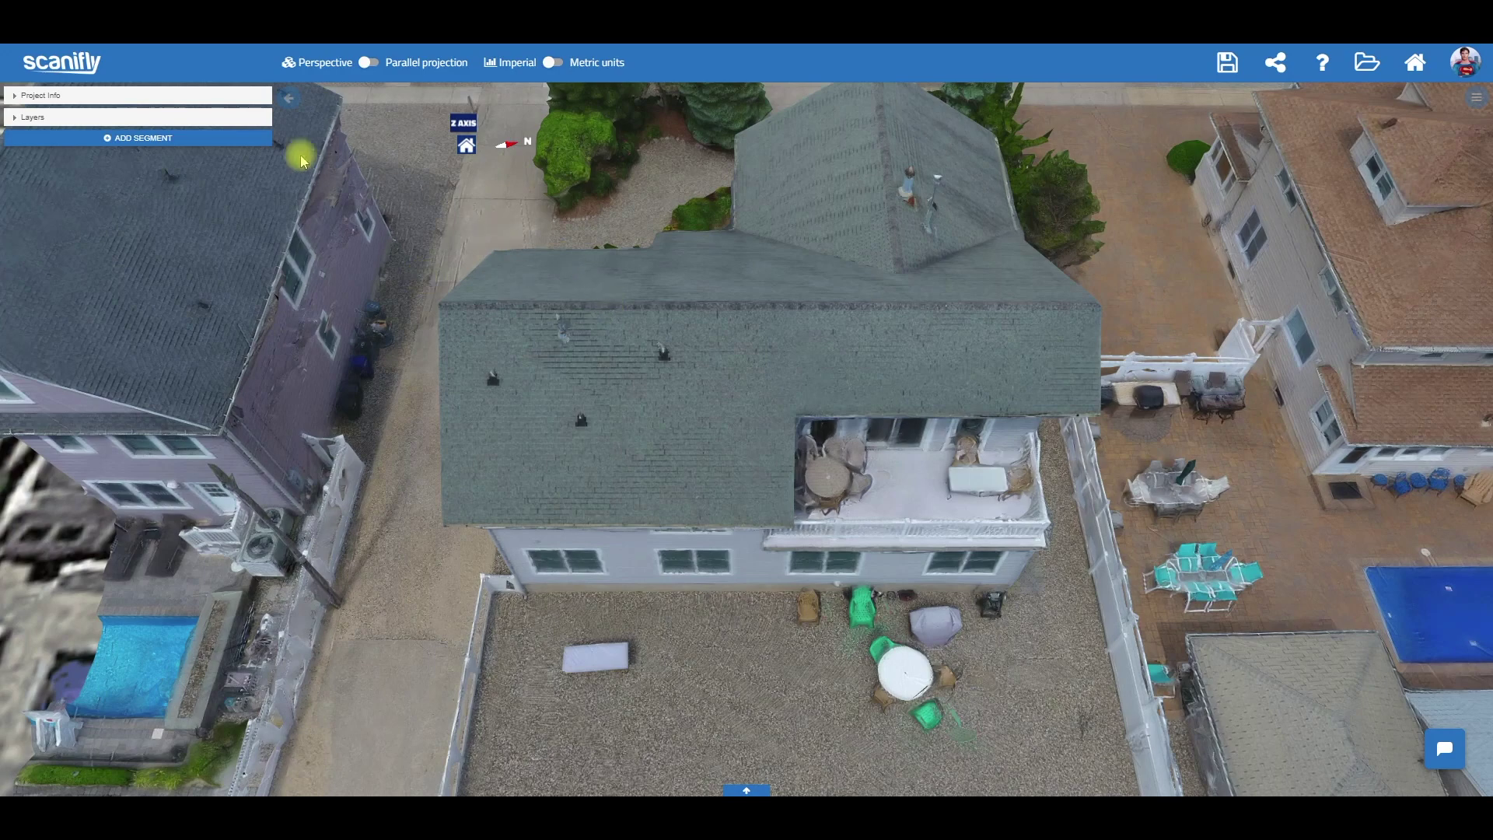
Add a roof segment and start its array outline along the ridge of the deck-side roof plane
left_click(184, 137)
left_click_drag(687, 403, 563, 359, "shift")
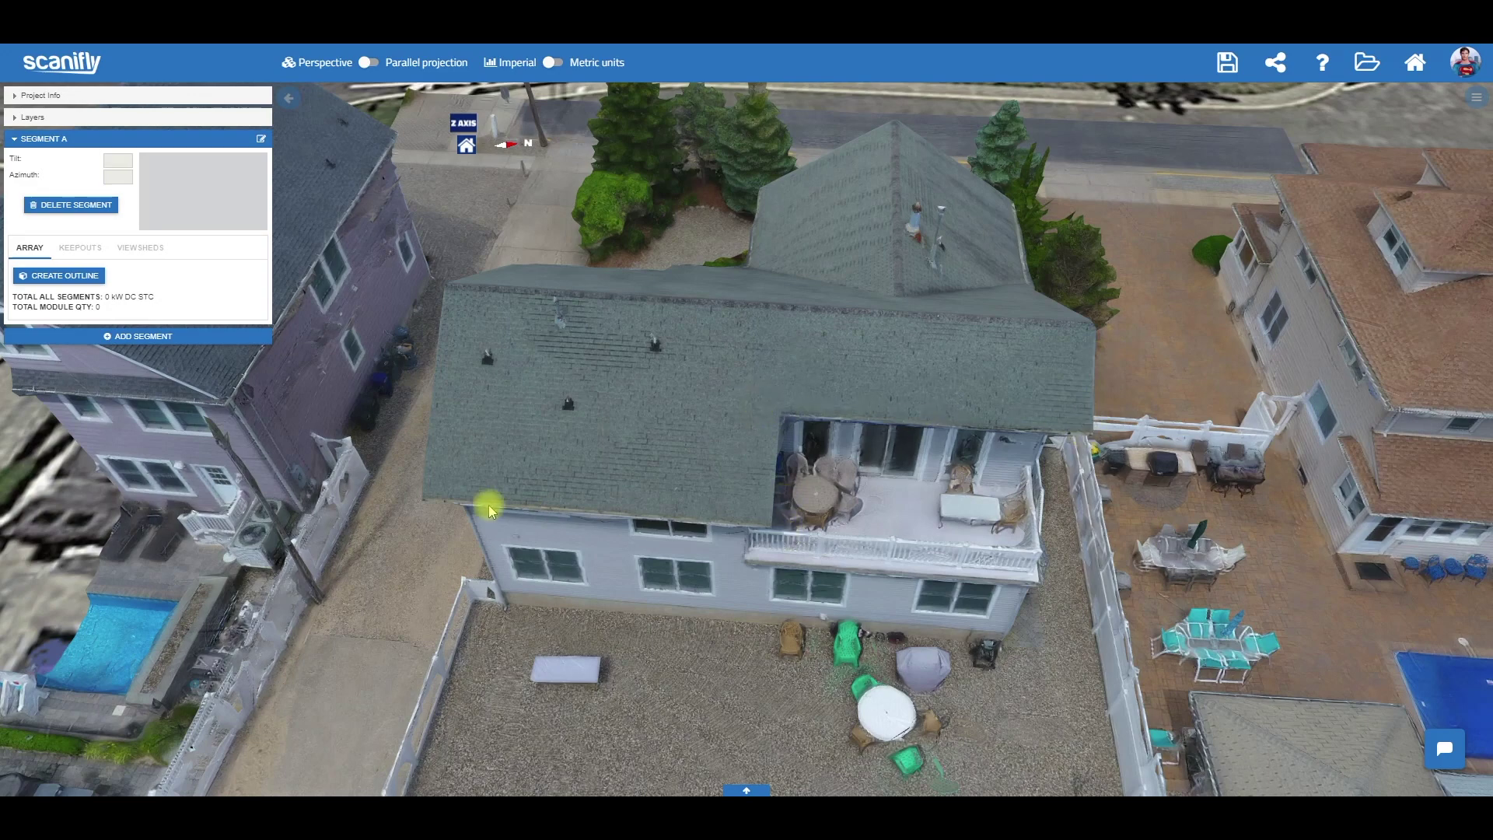
scroll(599, 361, "up", 3)
left_click_drag(609, 372, 653, 369, "shift")
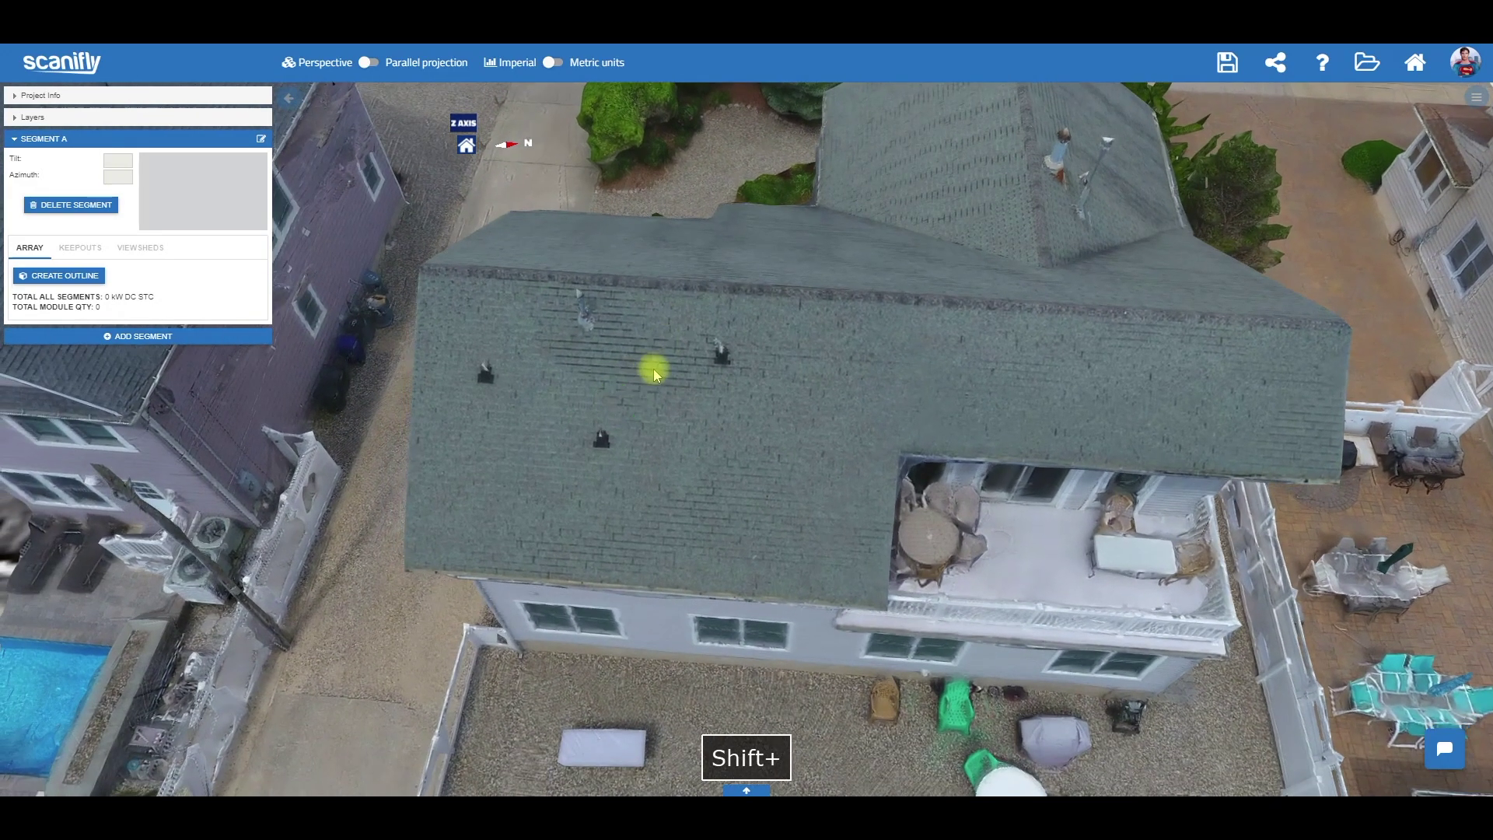
left_click(66, 277)
mouse_move(540, 360)
left_mouse_down("shift")
mouse_move(576, 380)
mouse_move(527, 404)
mouse_move(542, 391)
mouse_move(520, 380)
left_mouse_up("shift")
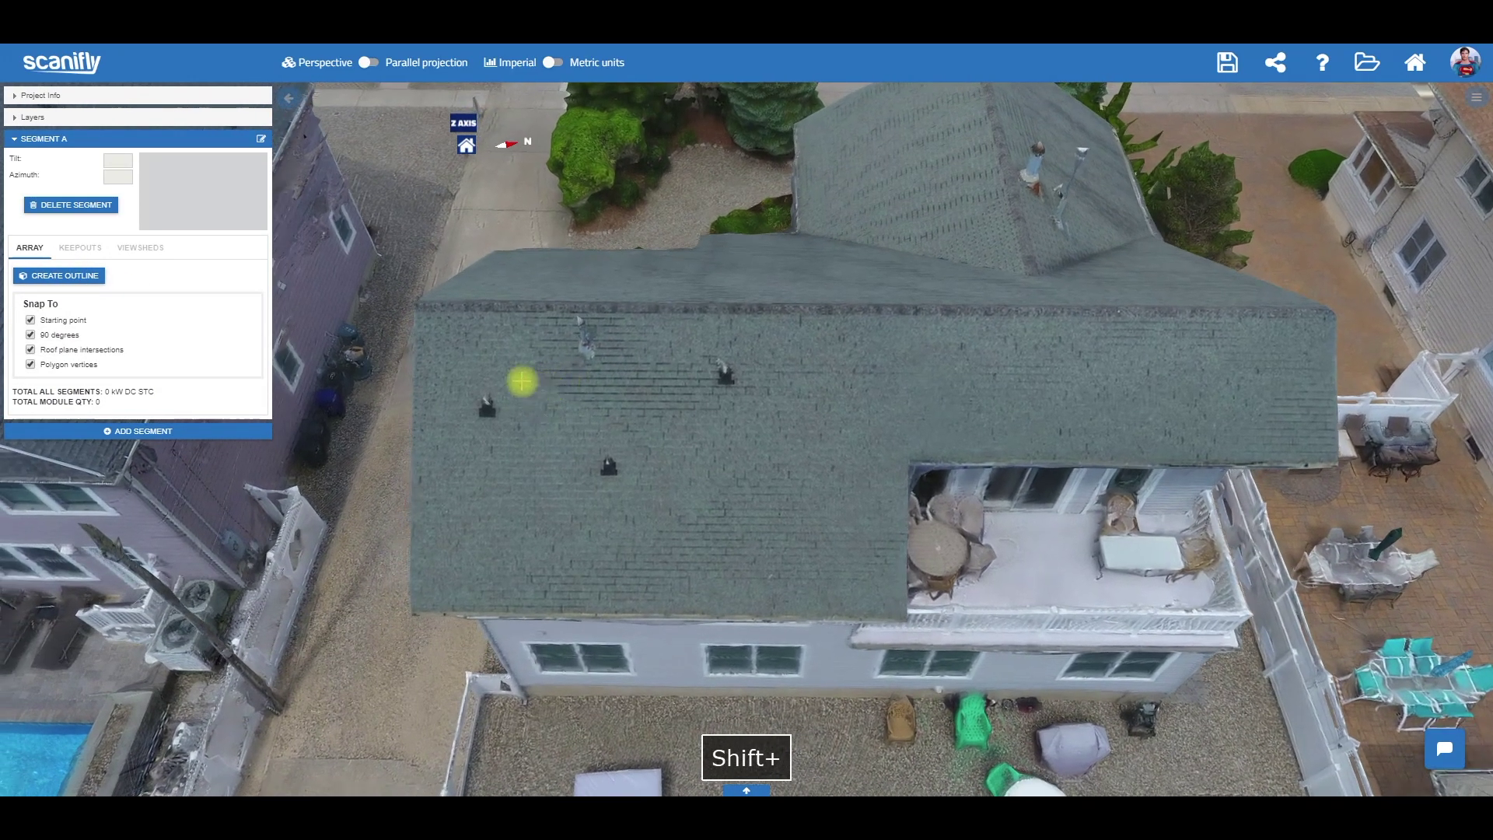
left_click(418, 309)
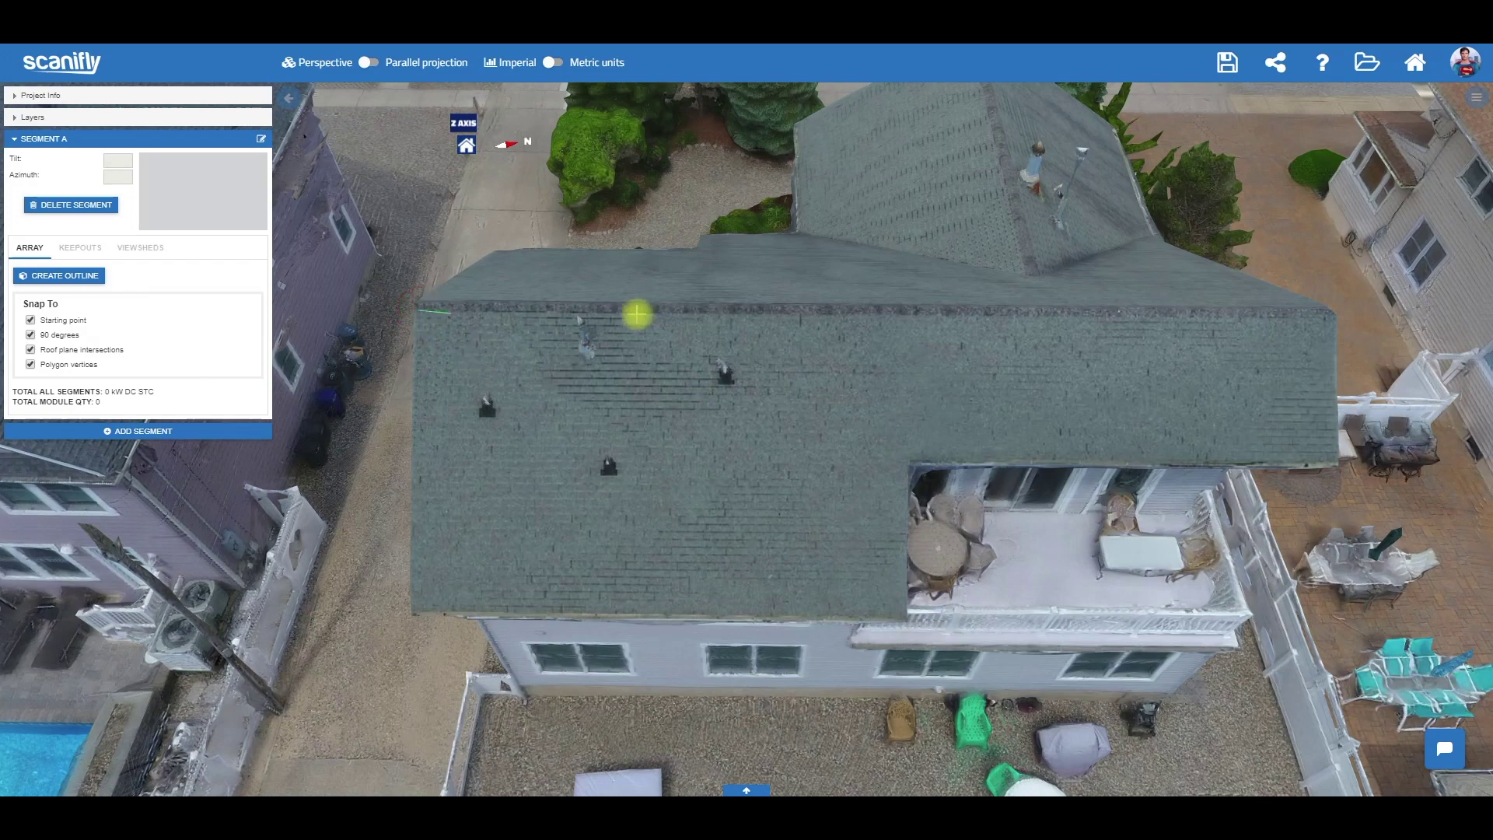
left_click_drag(1120, 320, 846, 367, "shift")
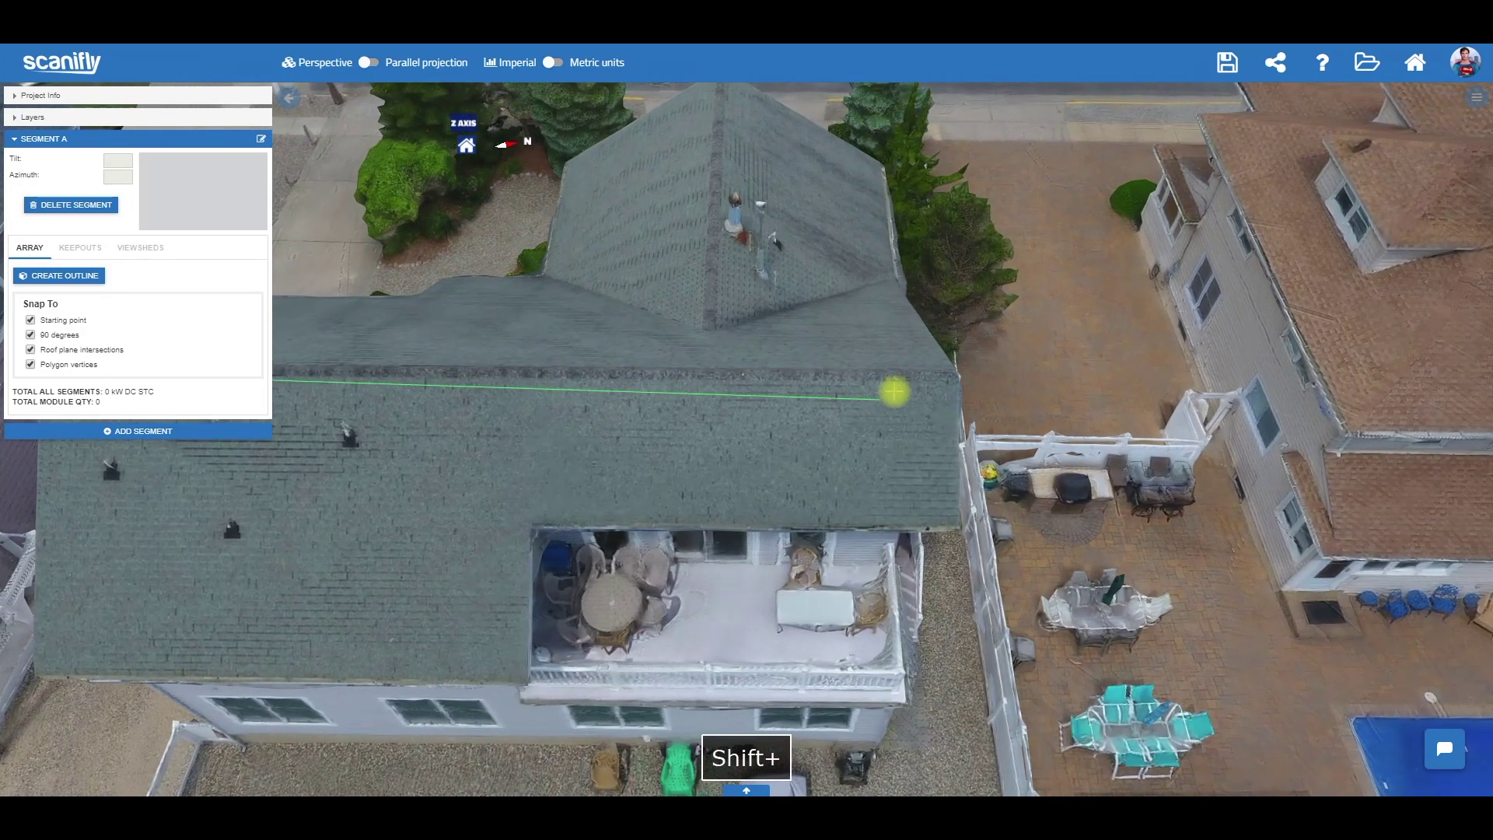
left_click_drag(933, 384, 1003, 420, "shift")
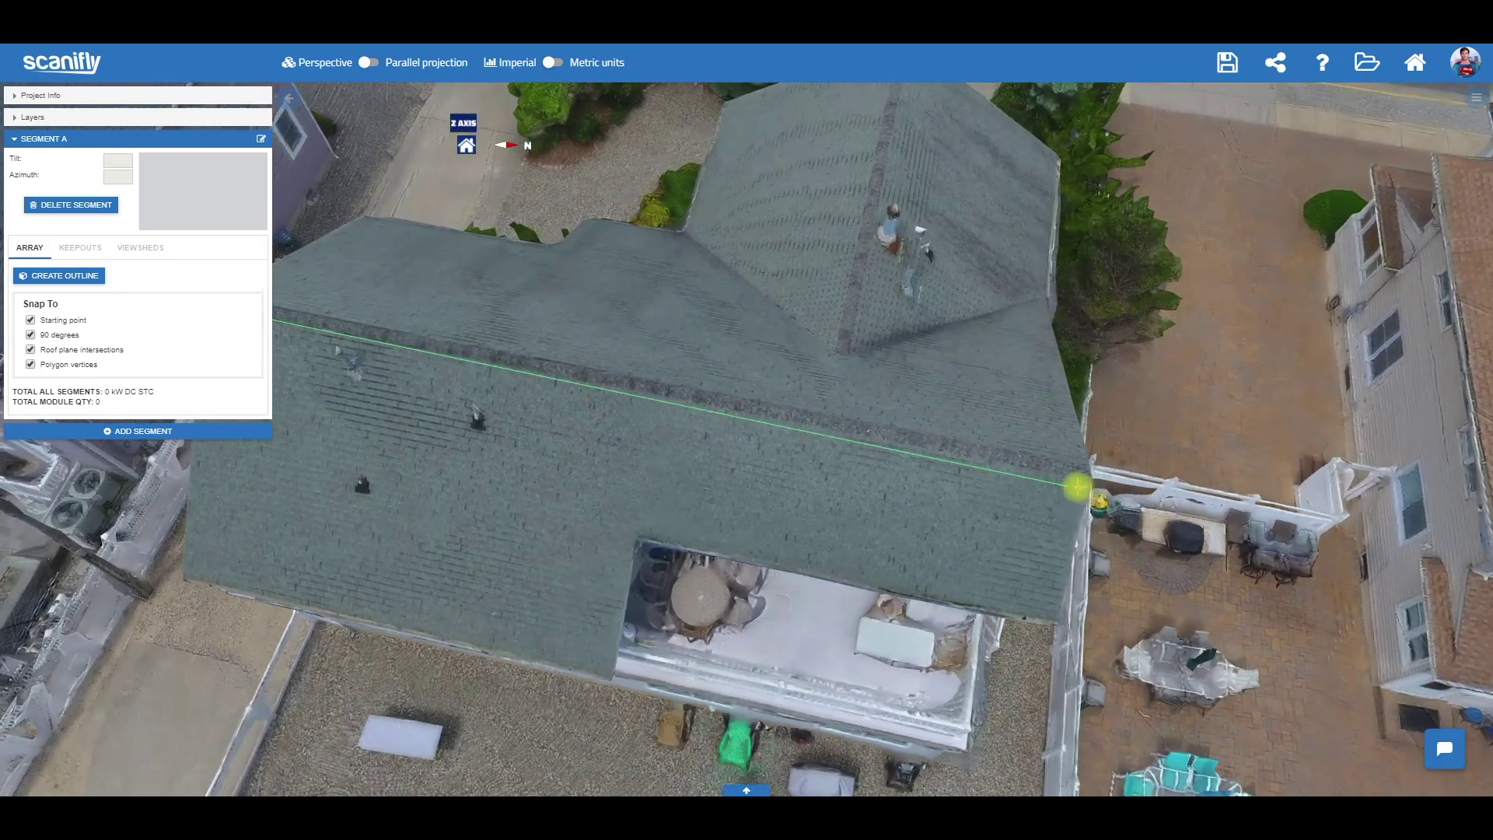
left_click_drag(1076, 490, 784, 376, "shift")
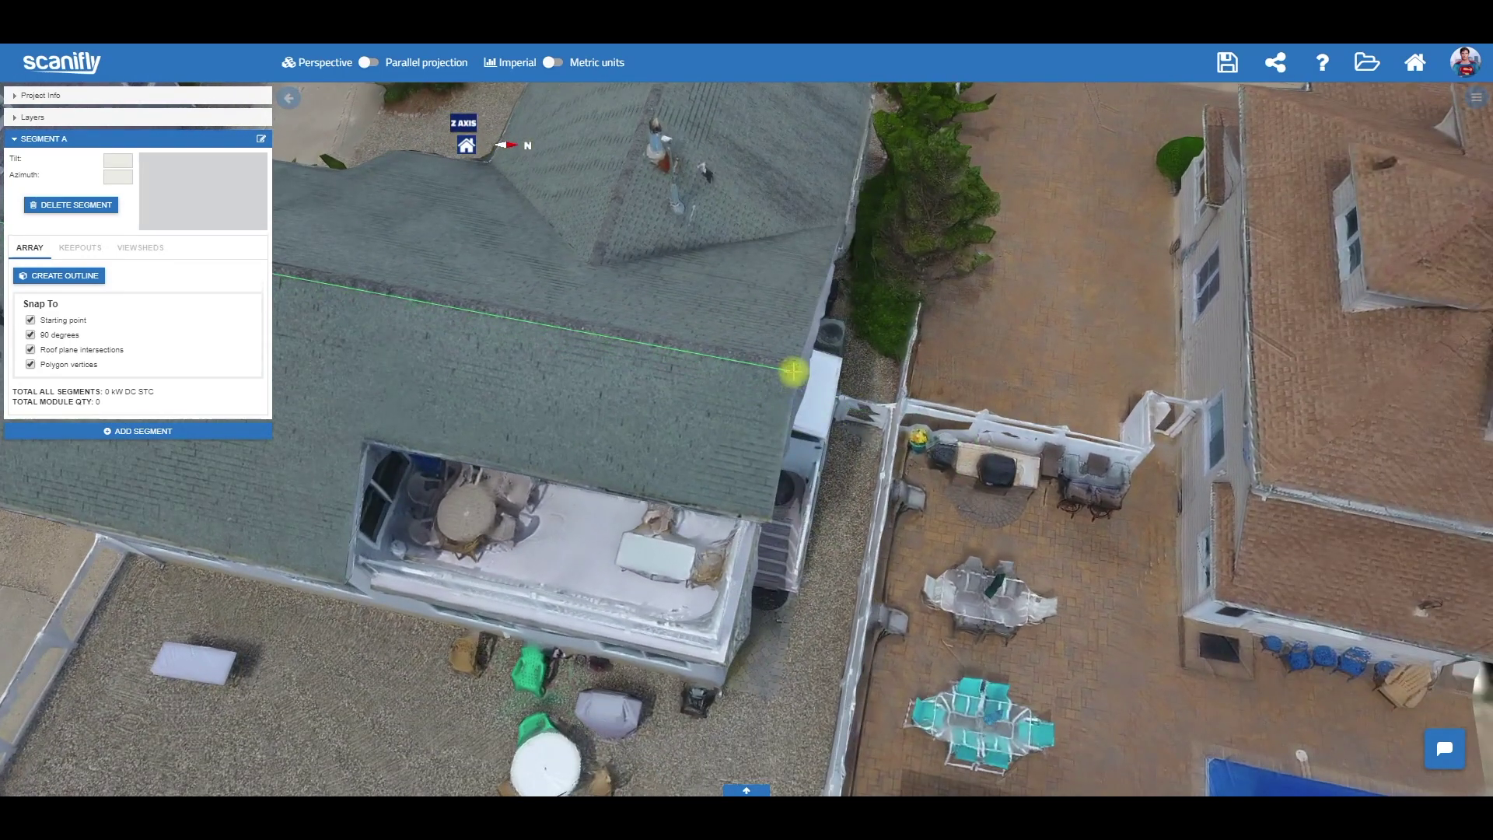
Trace the remaining roof edges around the deck cutout and close the outline at its starting corner
left_click_drag(765, 488, 847, 506, "shift")
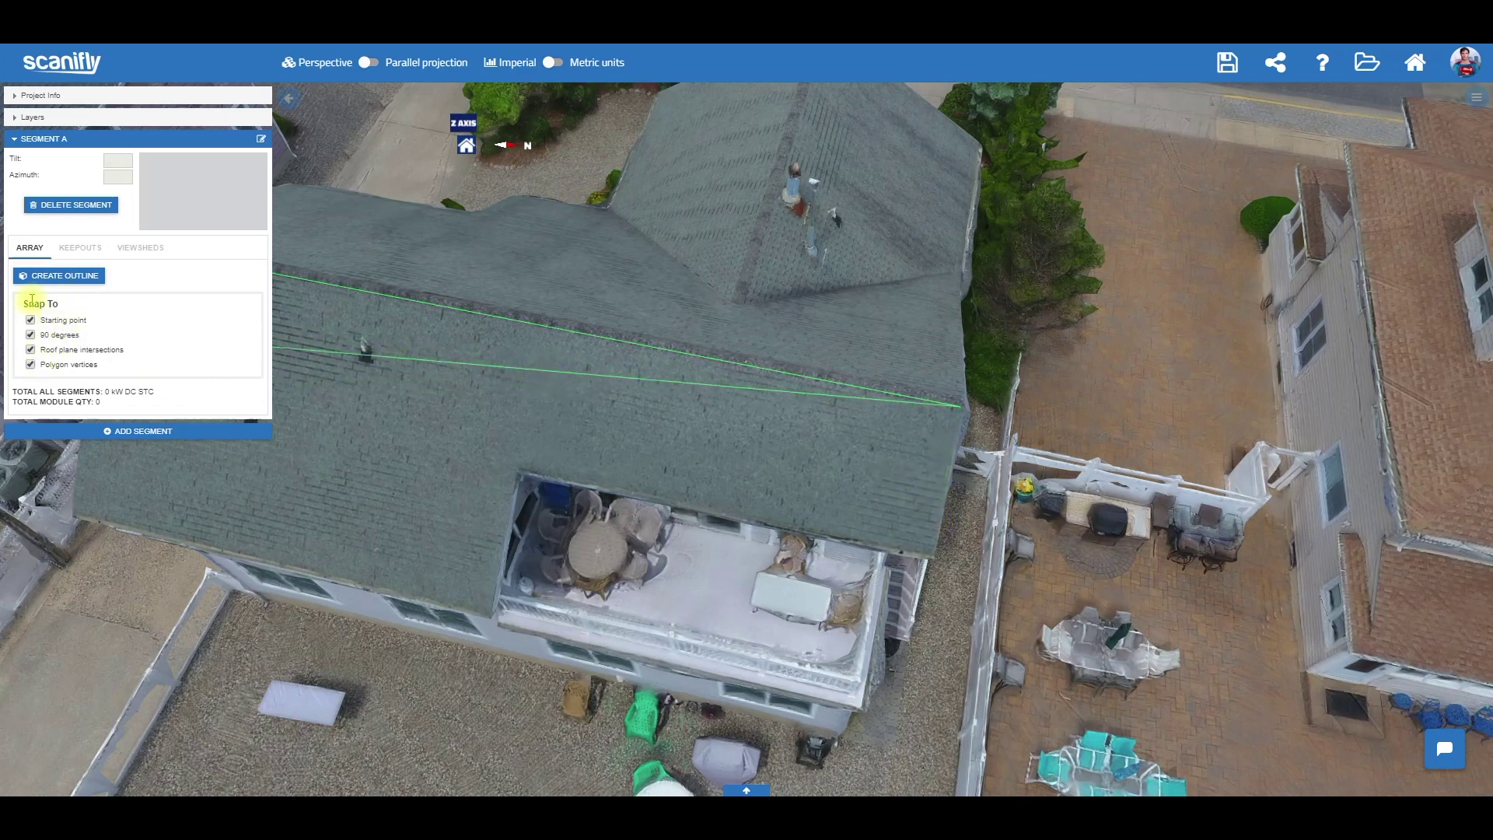
left_click_drag(930, 534, 829, 493, "shift")
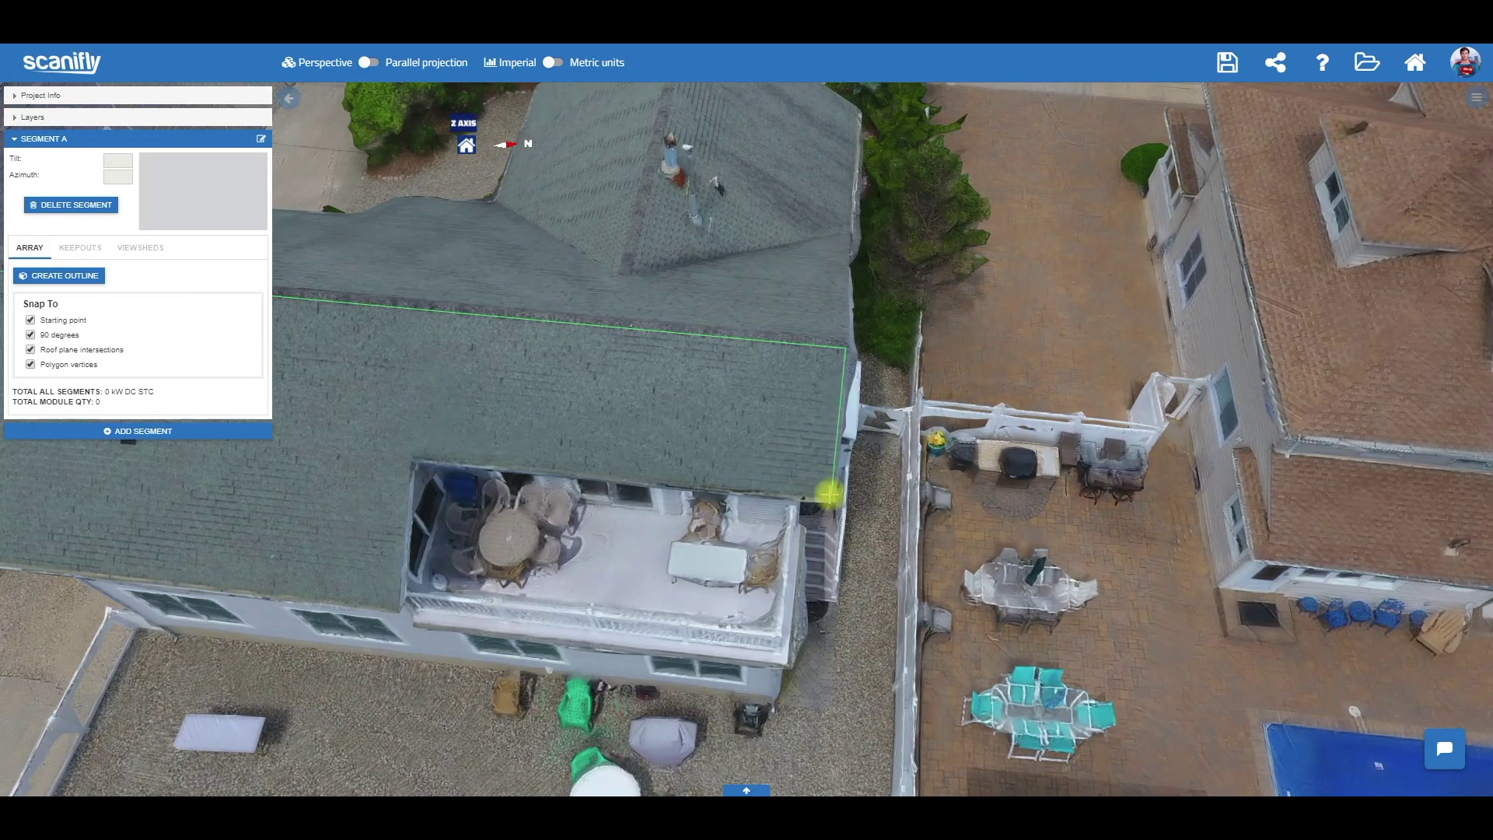
left_click_drag(500, 467, 676, 477, "shift")
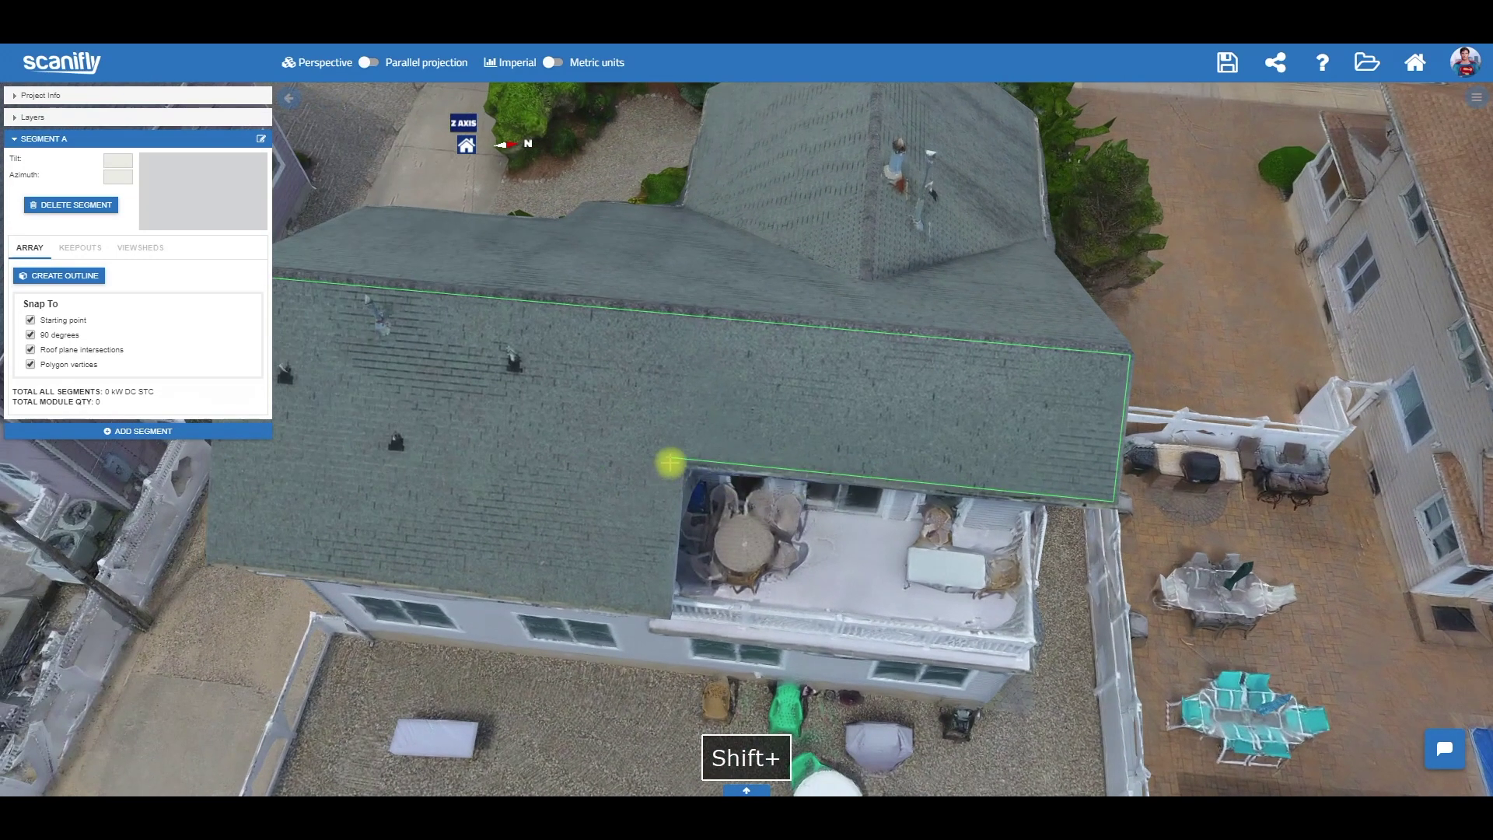
left_click_drag(663, 549, 833, 527, "shift")
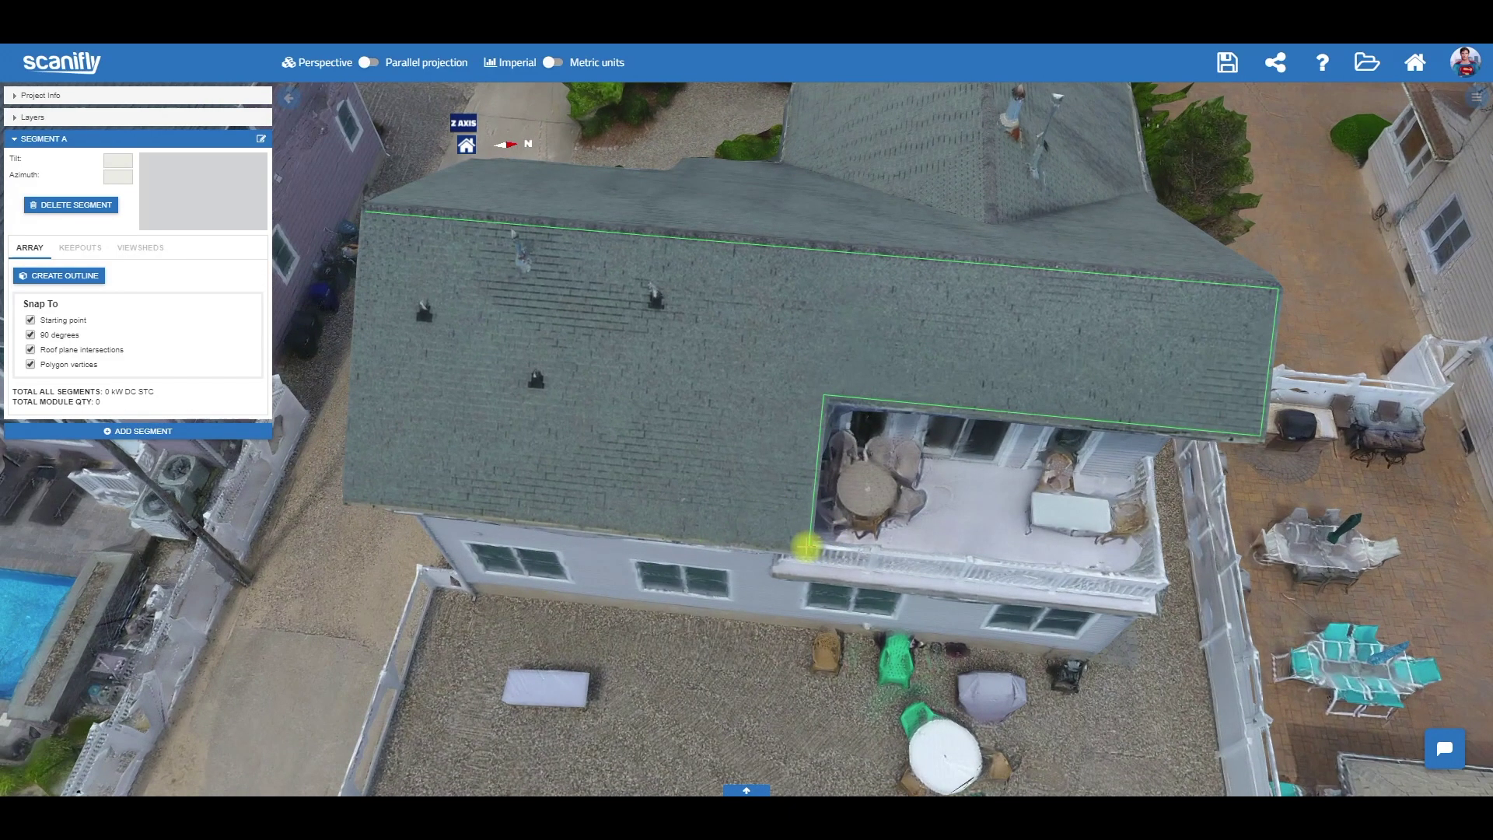
left_click_drag(534, 504, 697, 520, "shift")
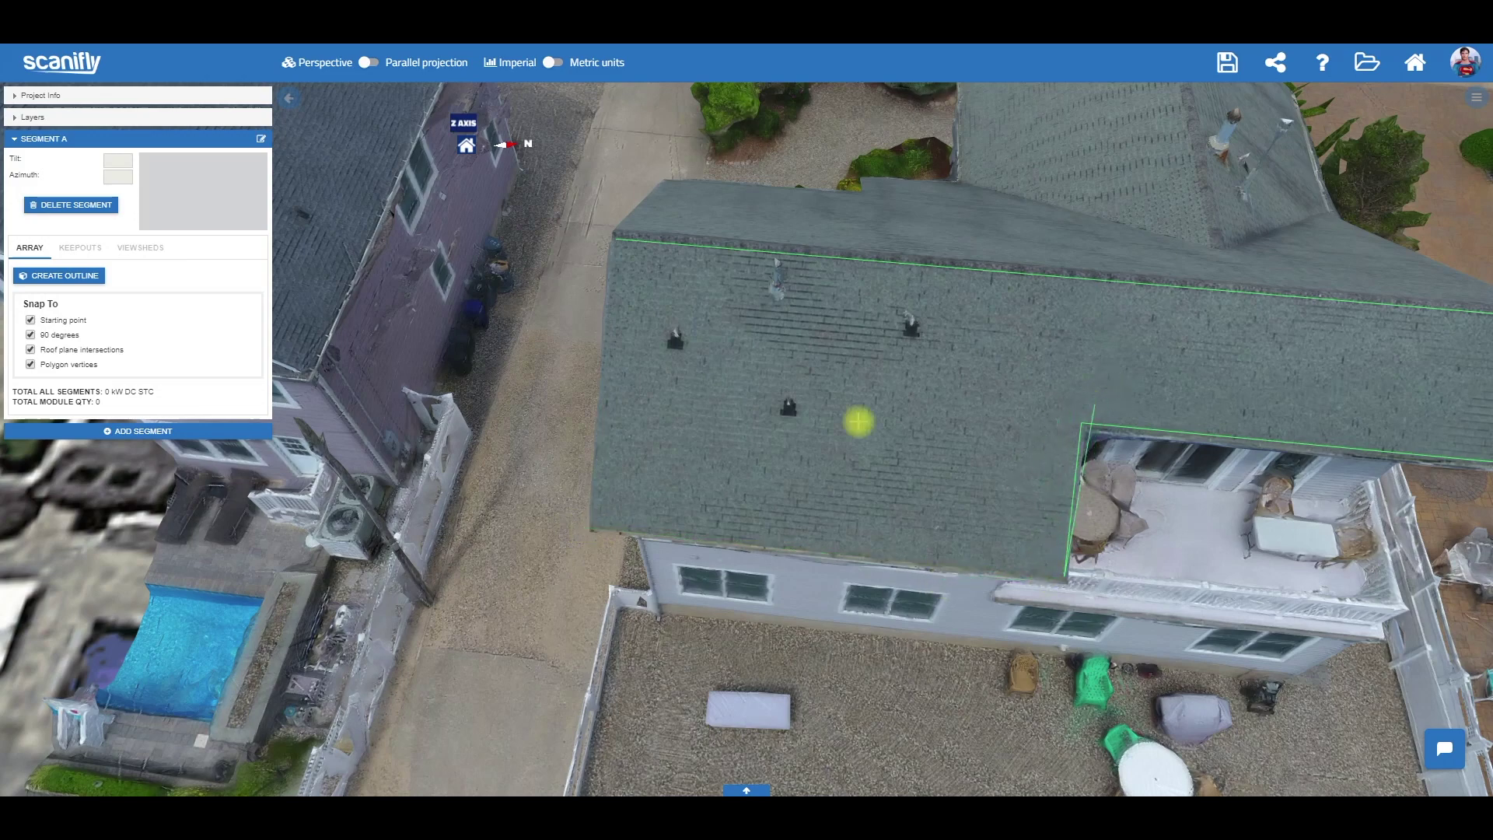
left_click_drag(589, 533, 710, 433, "shift")
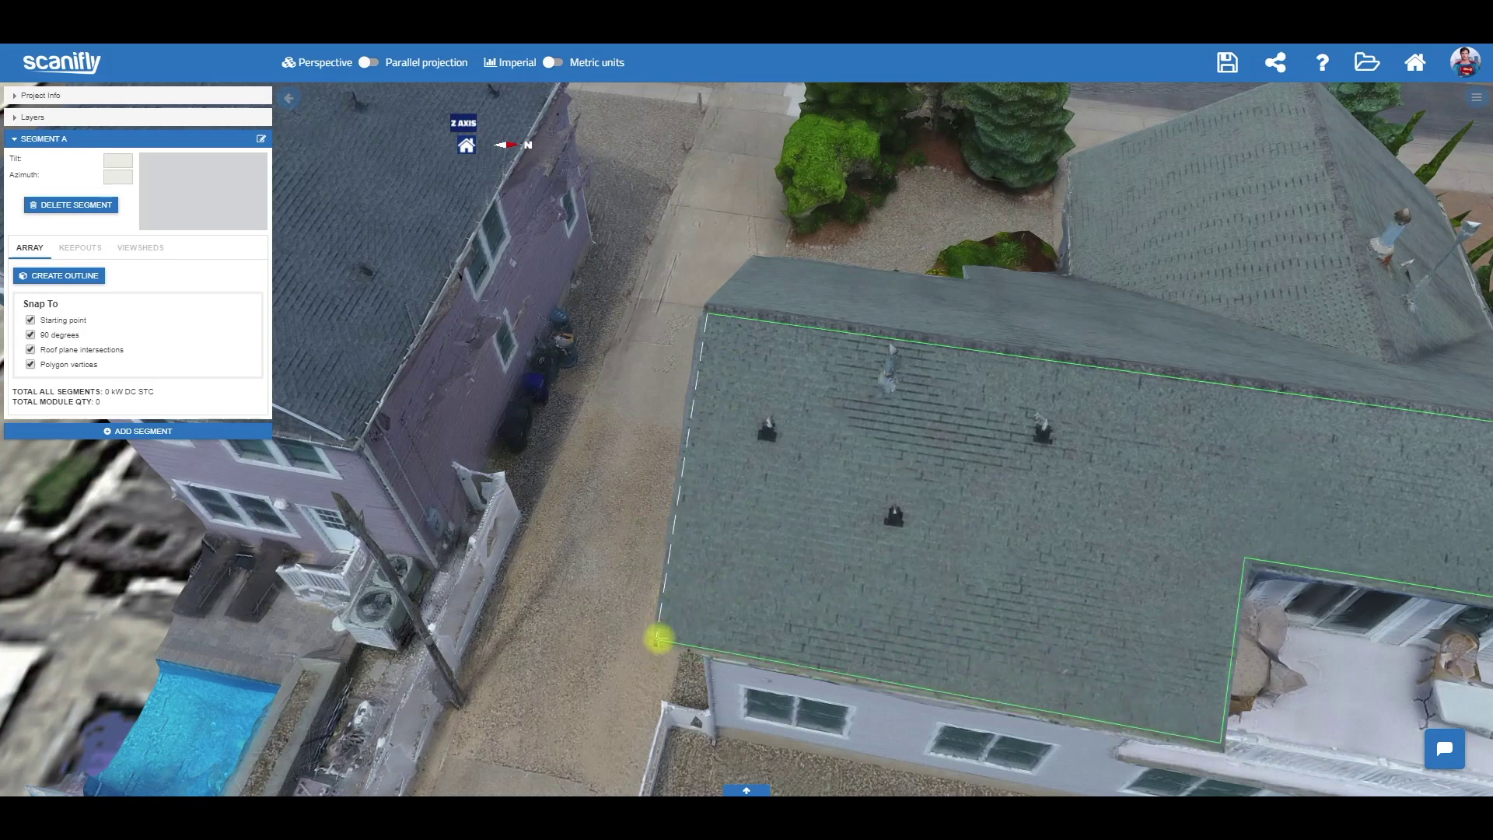
left_click(710, 314)
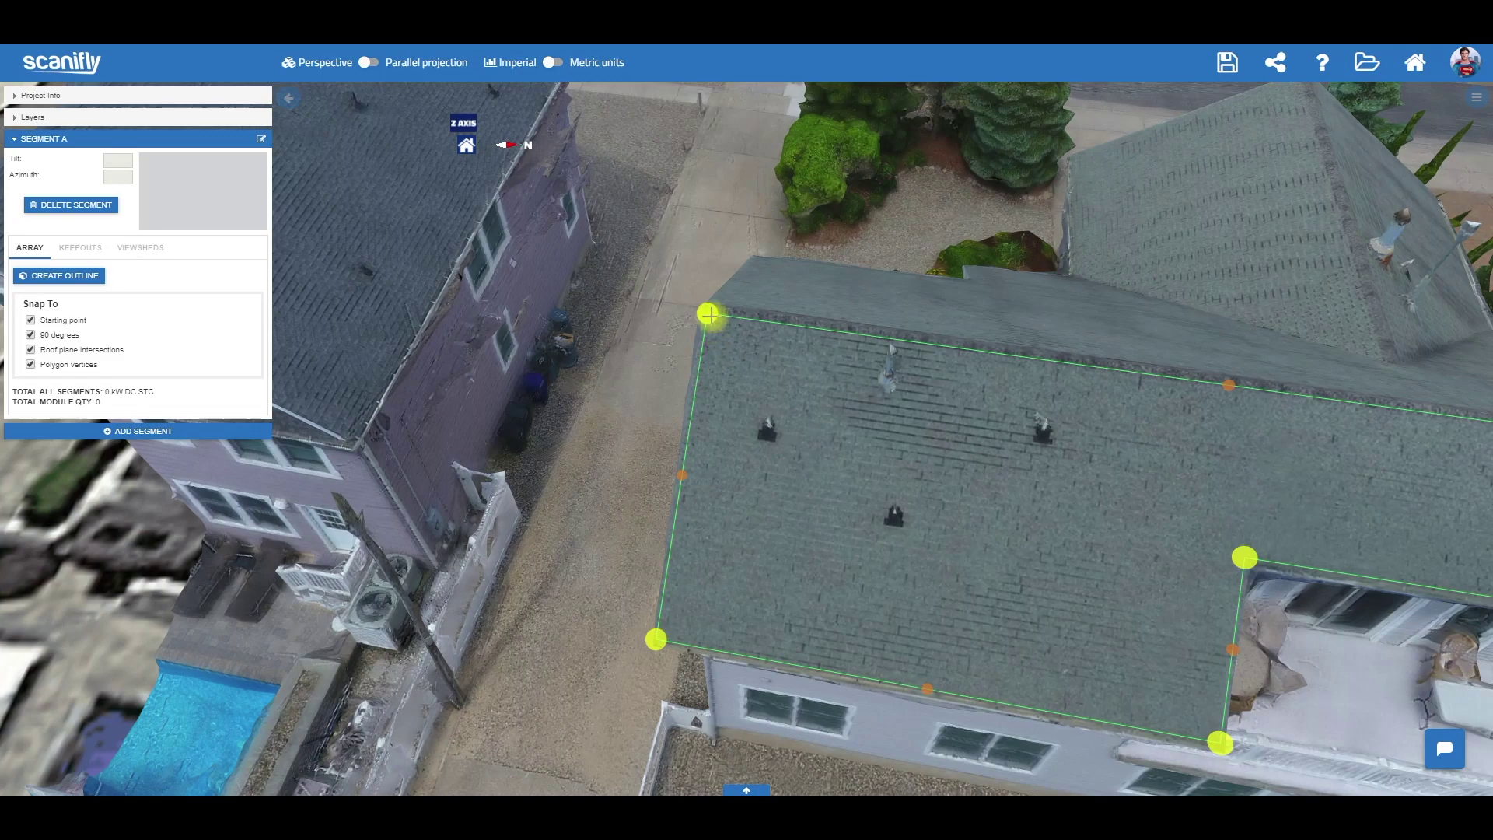
Define the segment's azimuth by selecting the ridge edge and the downslope direction toward the backyard
left_click_drag(830, 510, 694, 467, "shift")
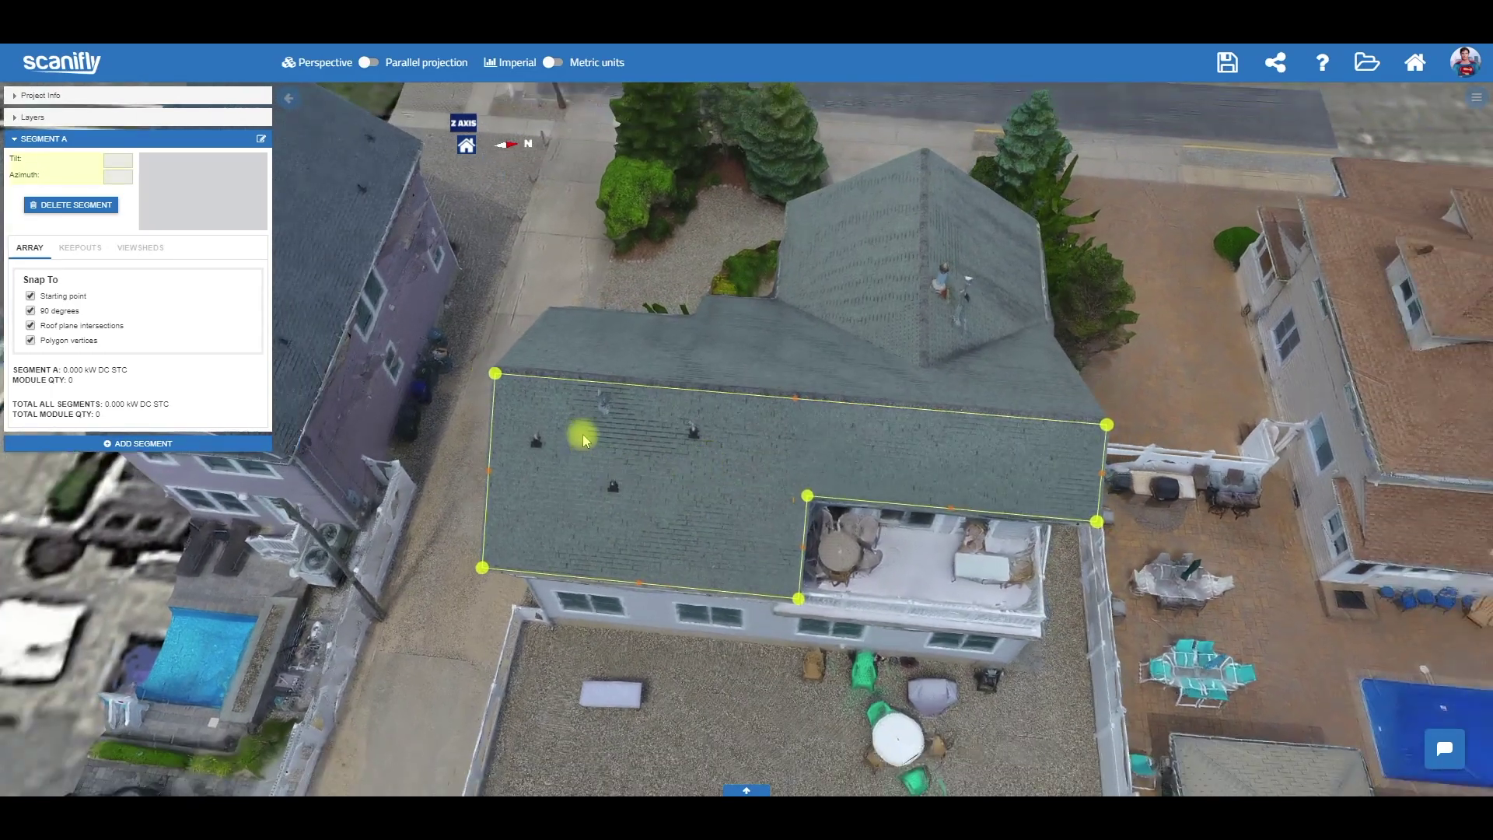
left_click_drag(610, 526, 643, 433, "shift")
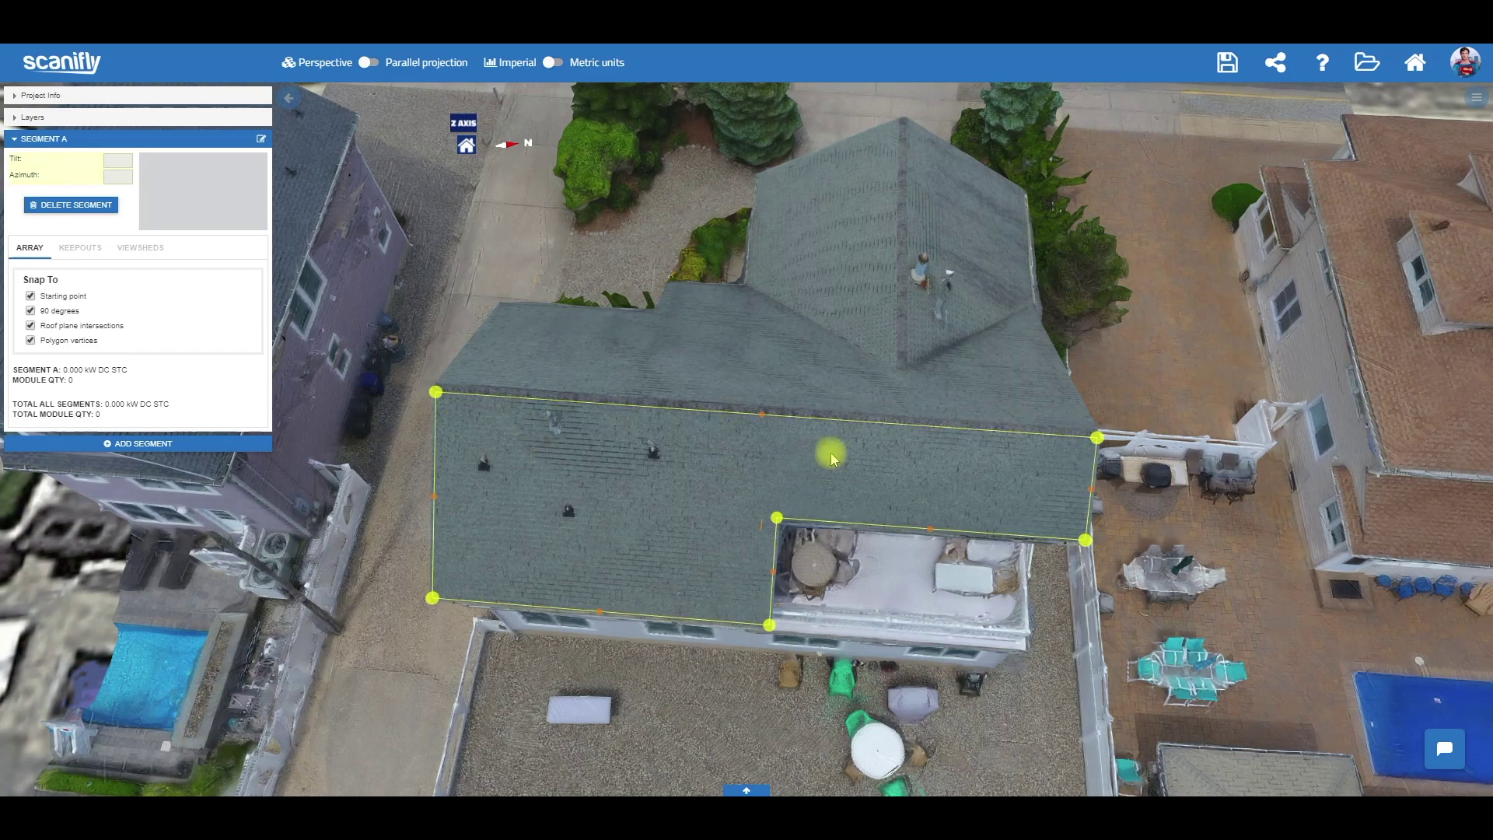
scroll(727, 505, "up", 2)
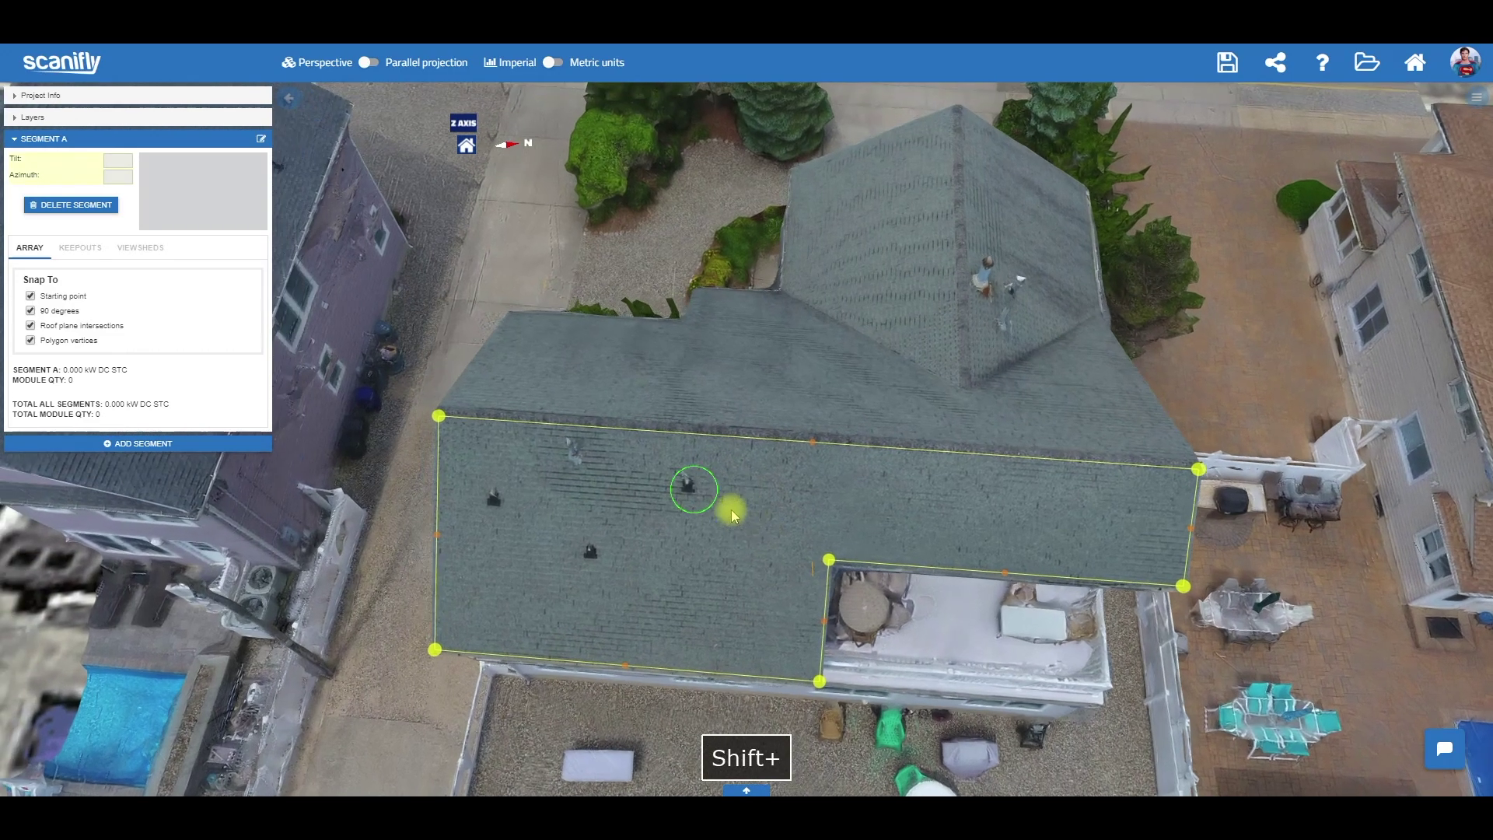
left_click_drag(736, 543, 764, 502, "shift")
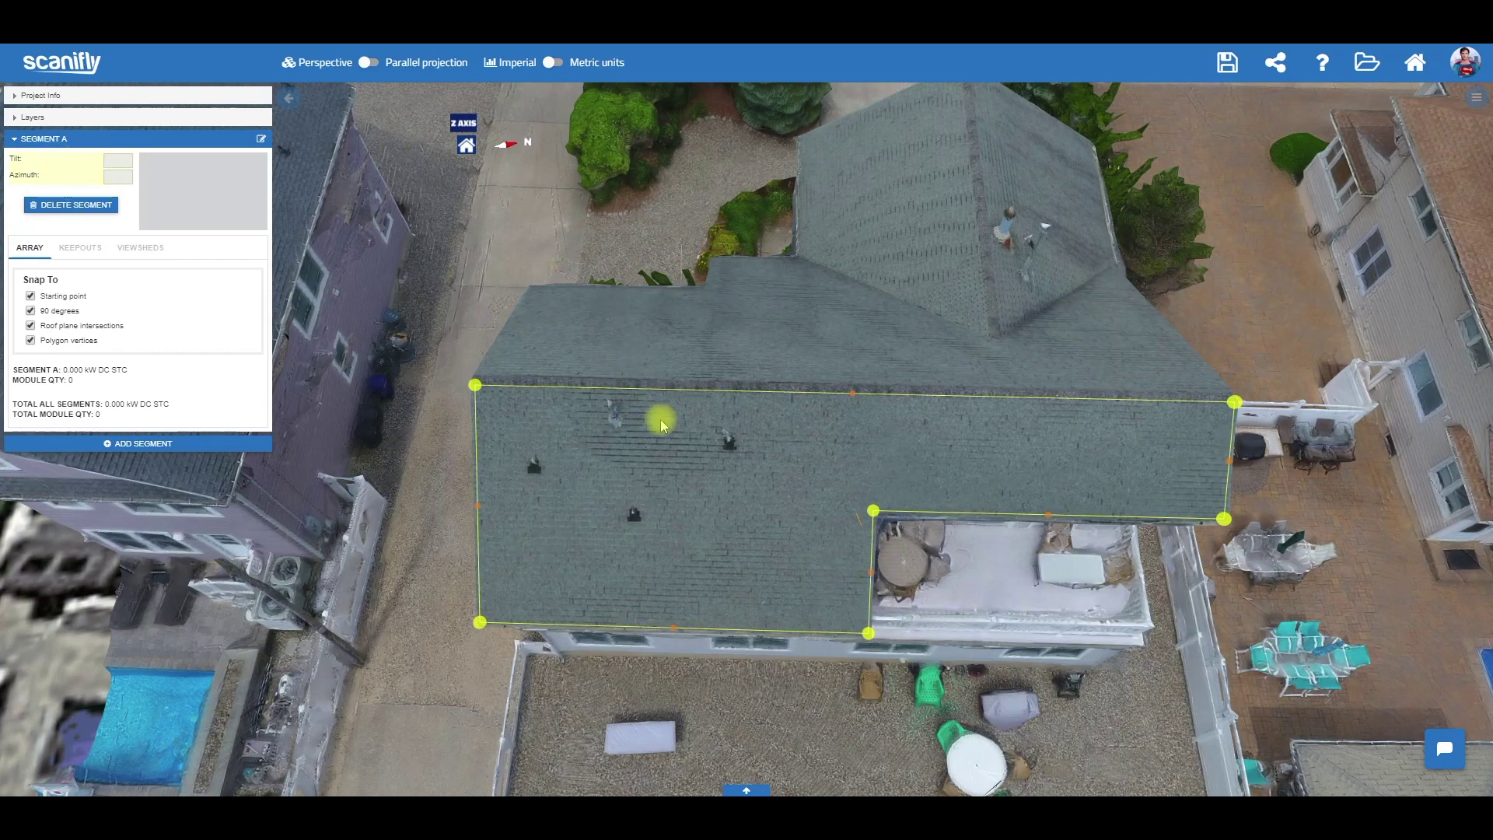
left_click_drag(872, 485, 724, 444, "shift")
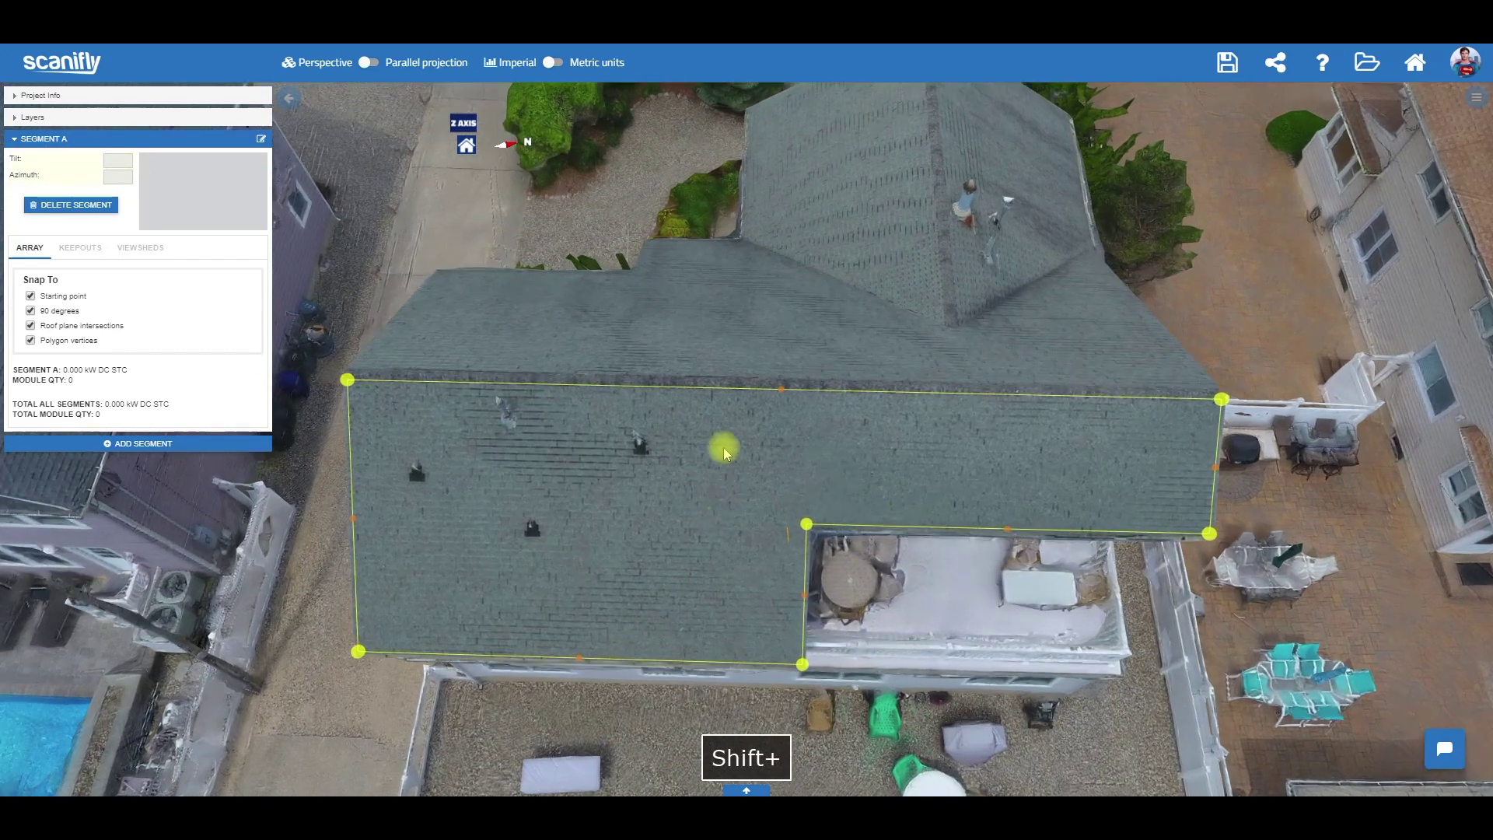
left_click(735, 395)
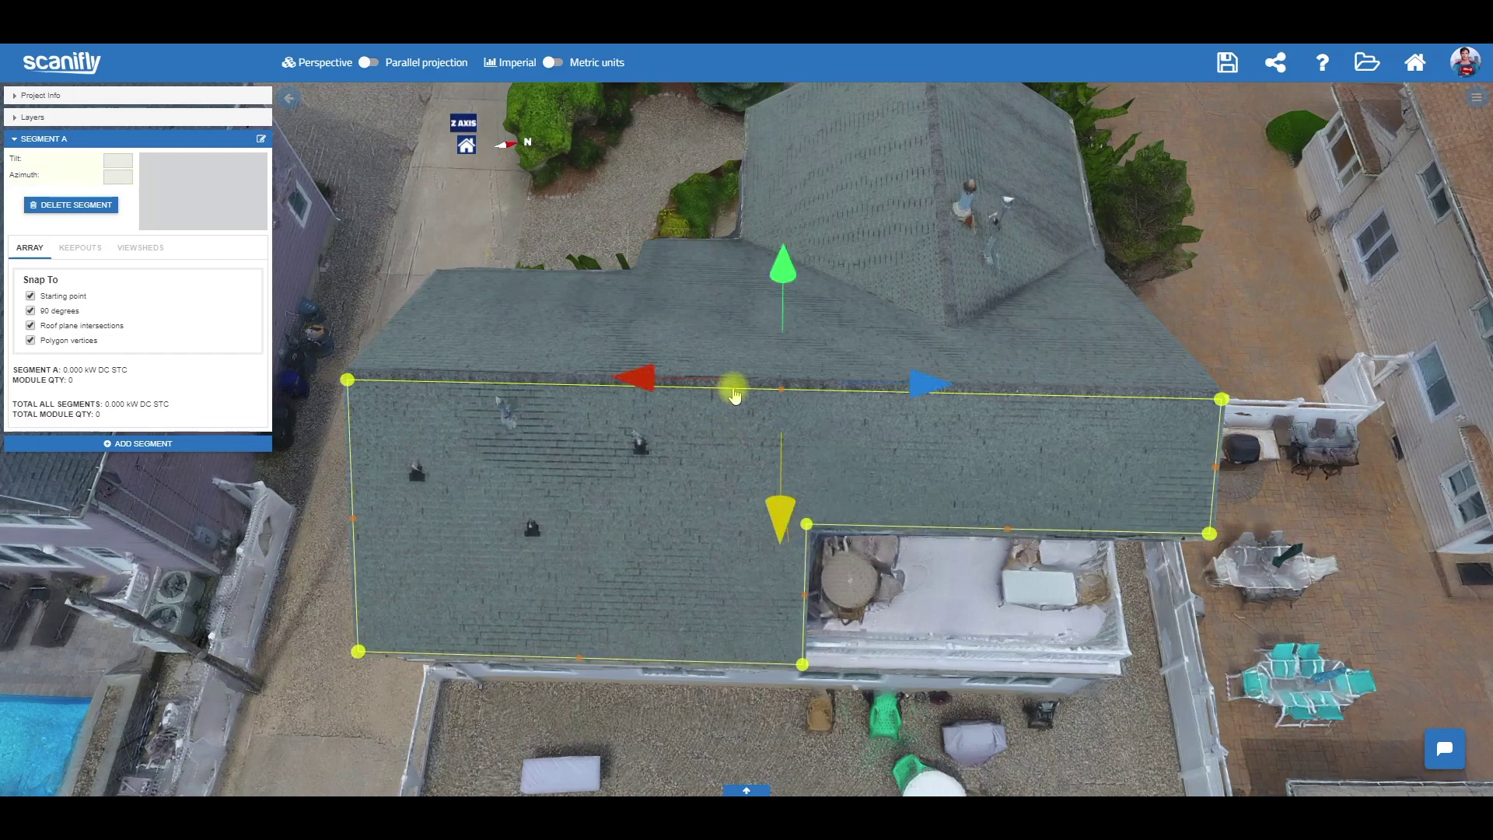
left_click(782, 521)
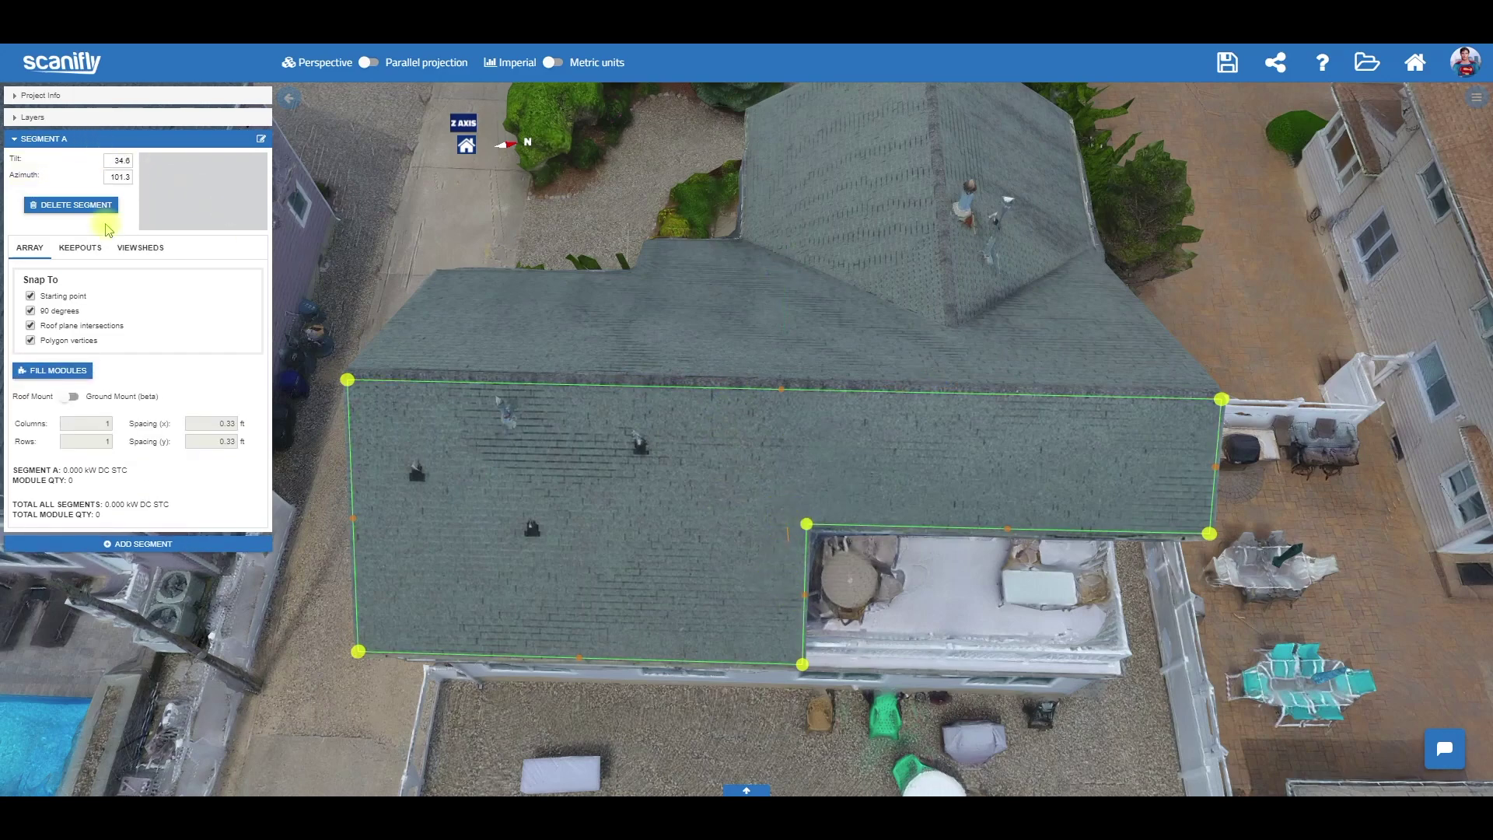
Delete the segment on the deck-side roof plane
scroll(583, 427, "down", 5)
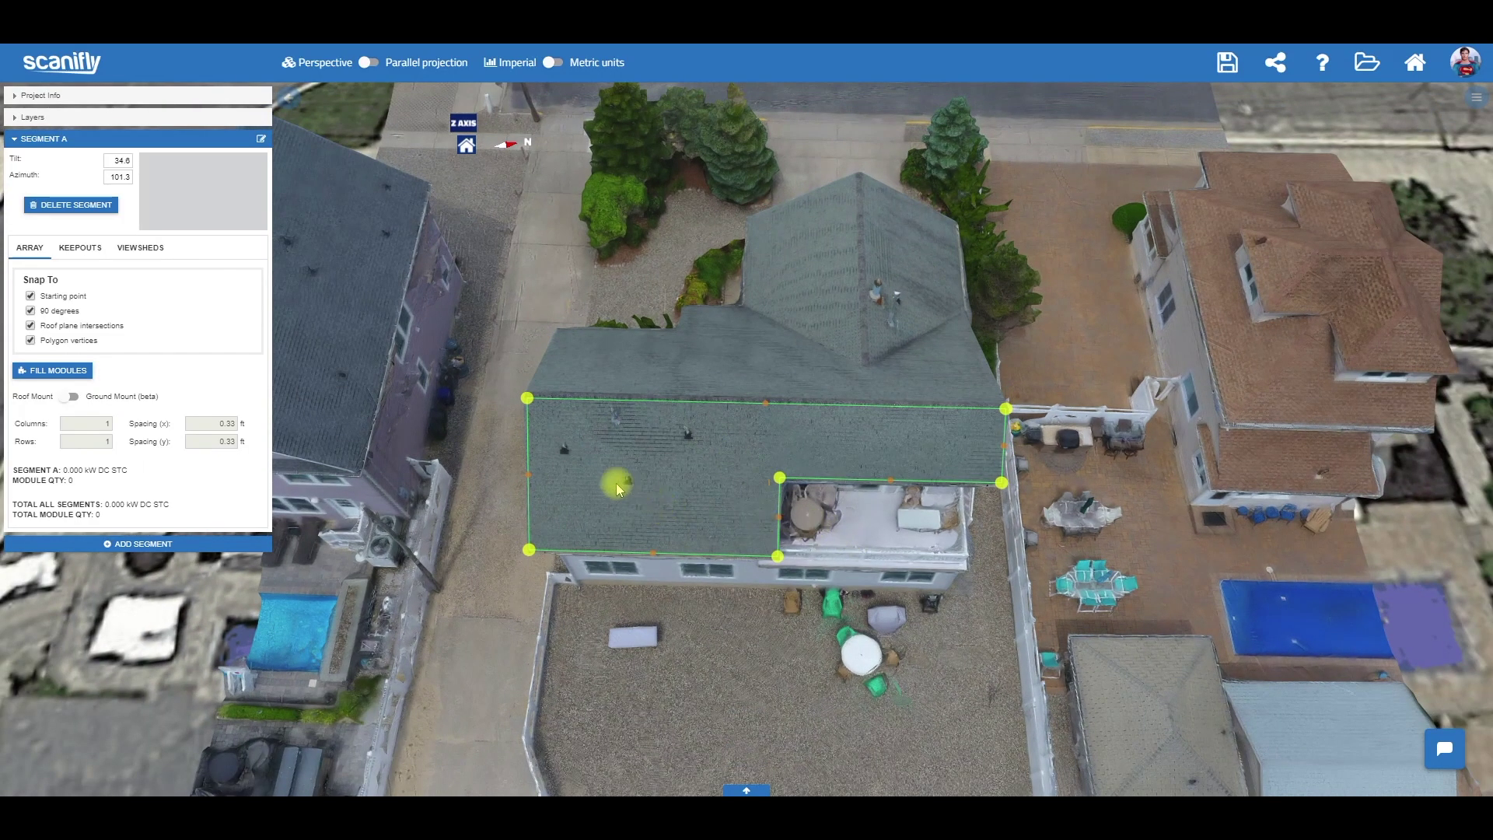
left_click(76, 206)
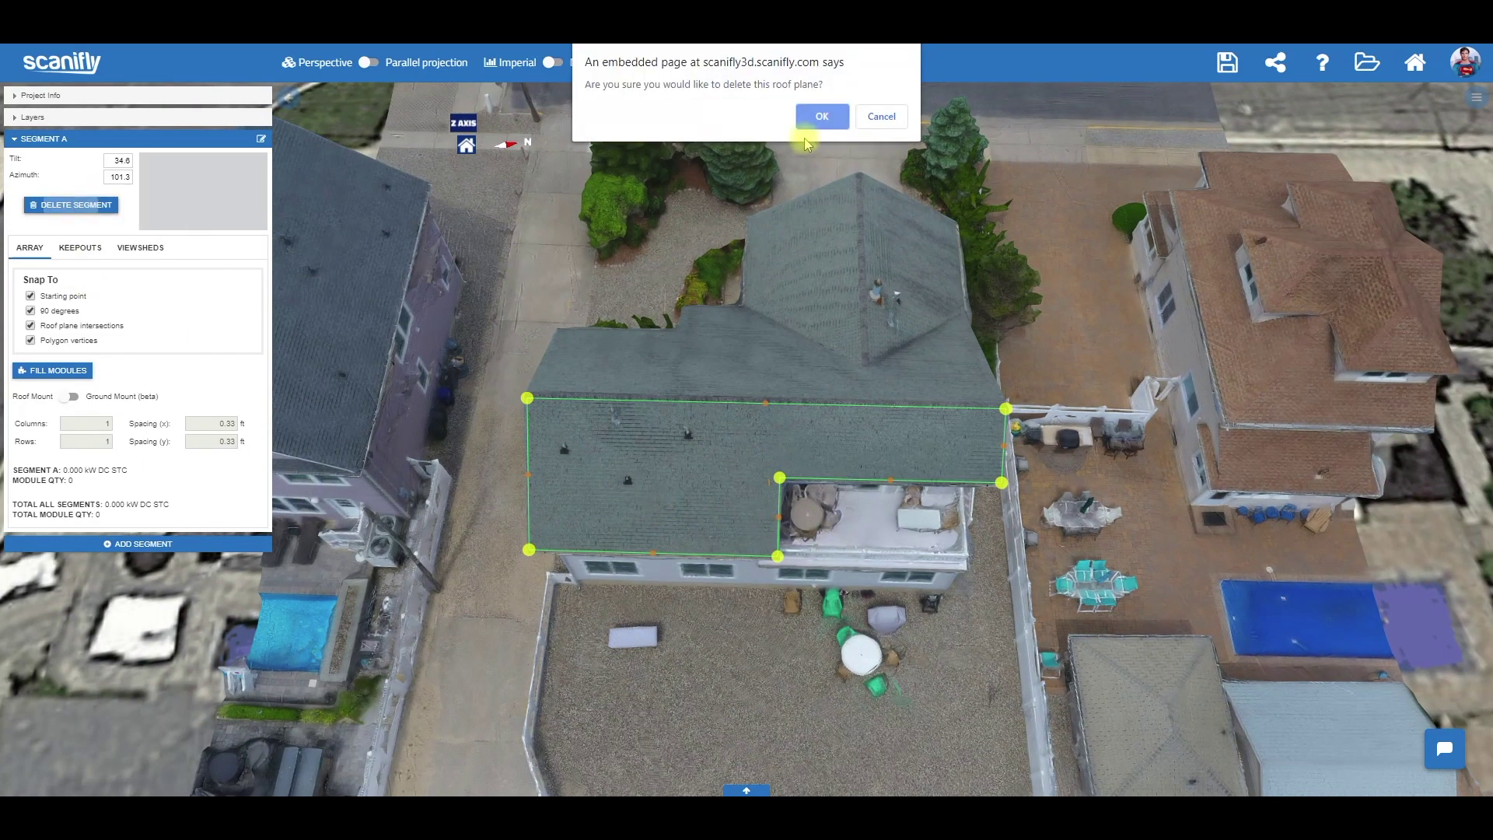
left_click(845, 118)
Add a new roof segment and outline the full ridge edge of the deck-side roof plane
scroll(702, 484, "up", 5)
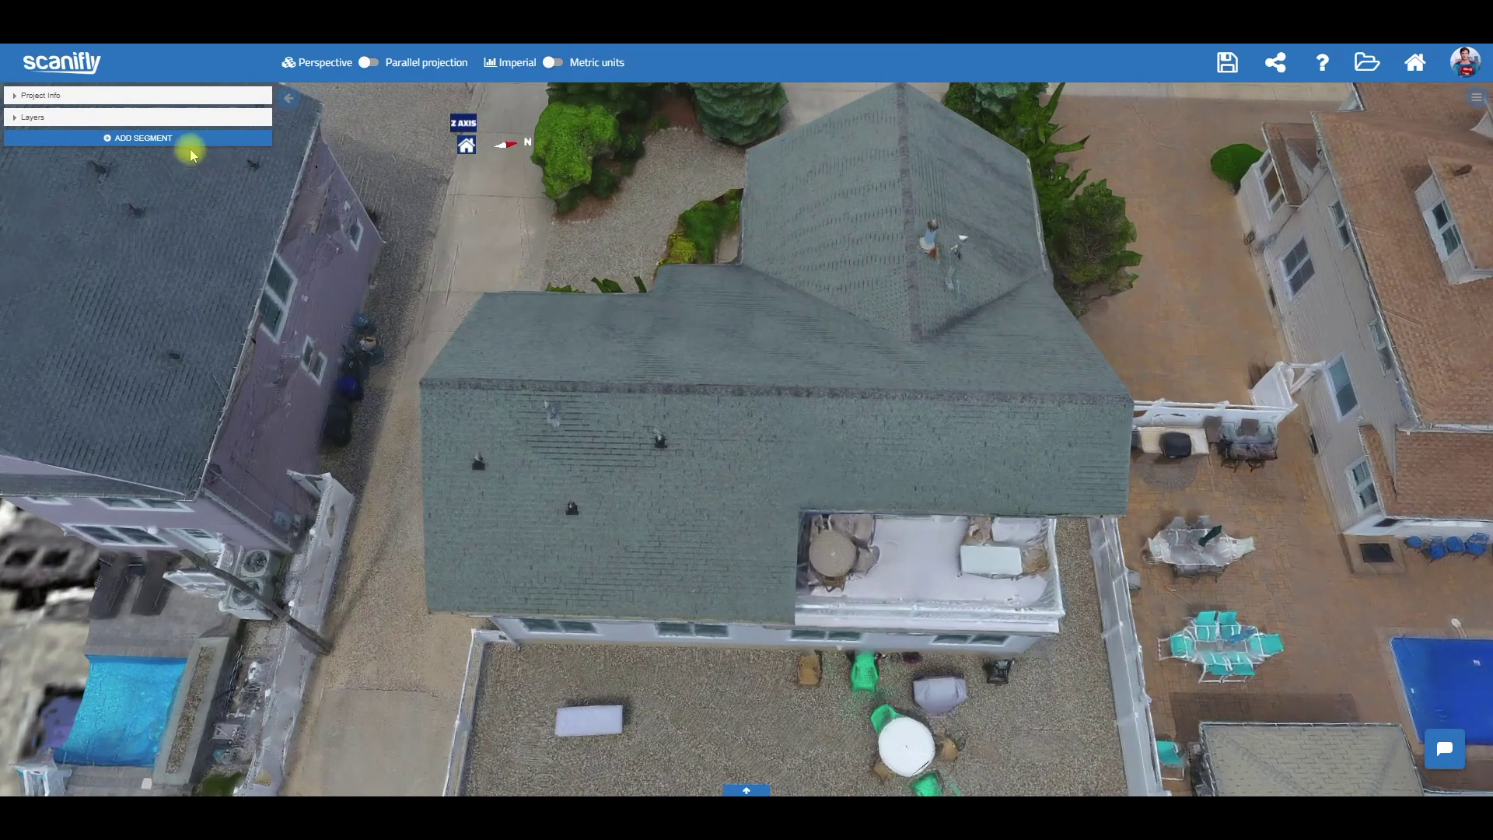
left_click(190, 146)
scroll(673, 472, "up", 3)
left_click_drag(675, 470, 527, 464, "shift")
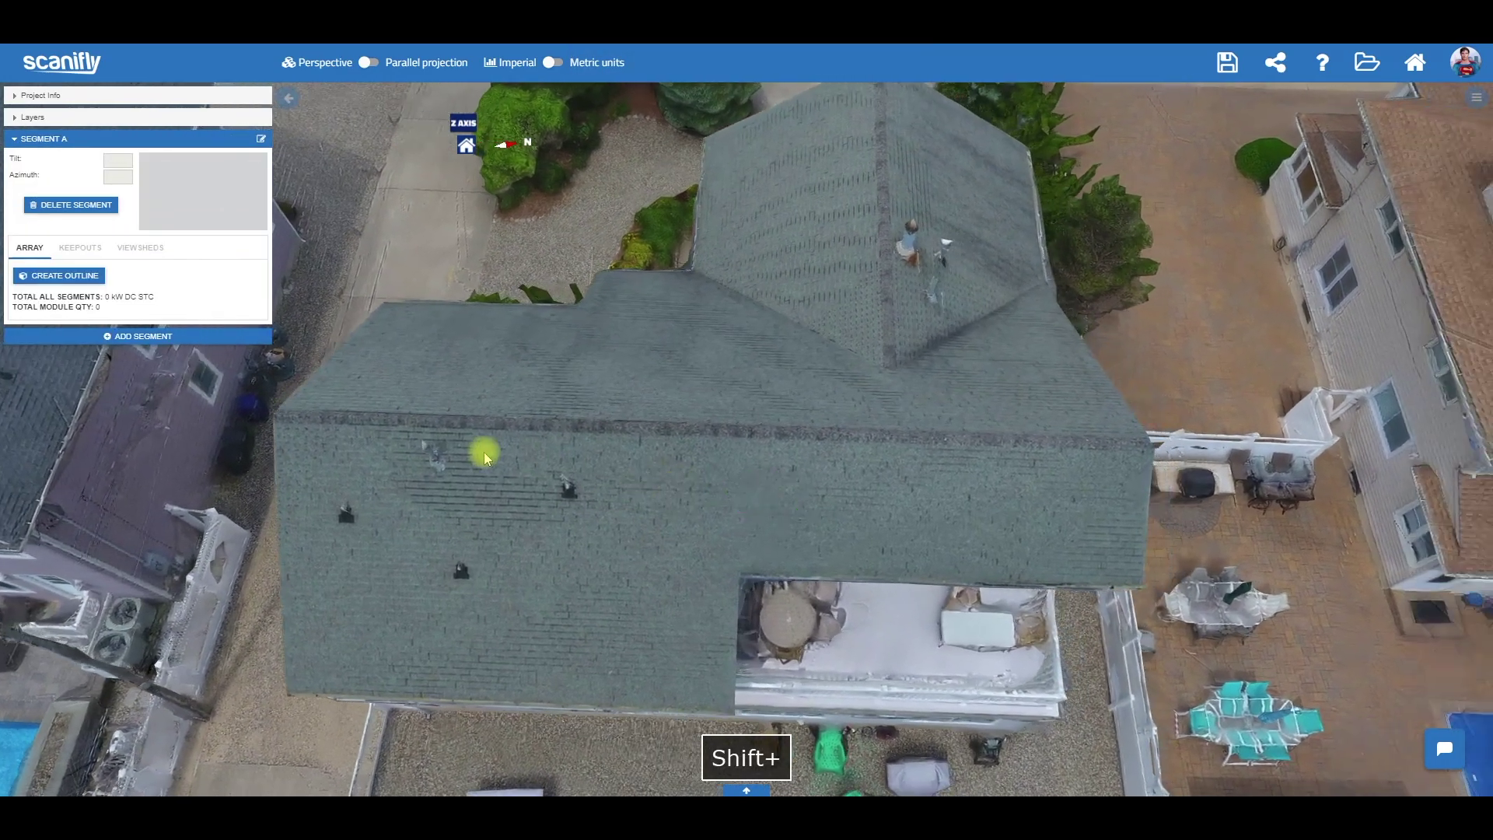
left_click(69, 274)
left_click_drag(454, 493, 575, 490, "shift")
left_click(399, 415)
left_click_drag(1223, 465, 867, 472, "shift")
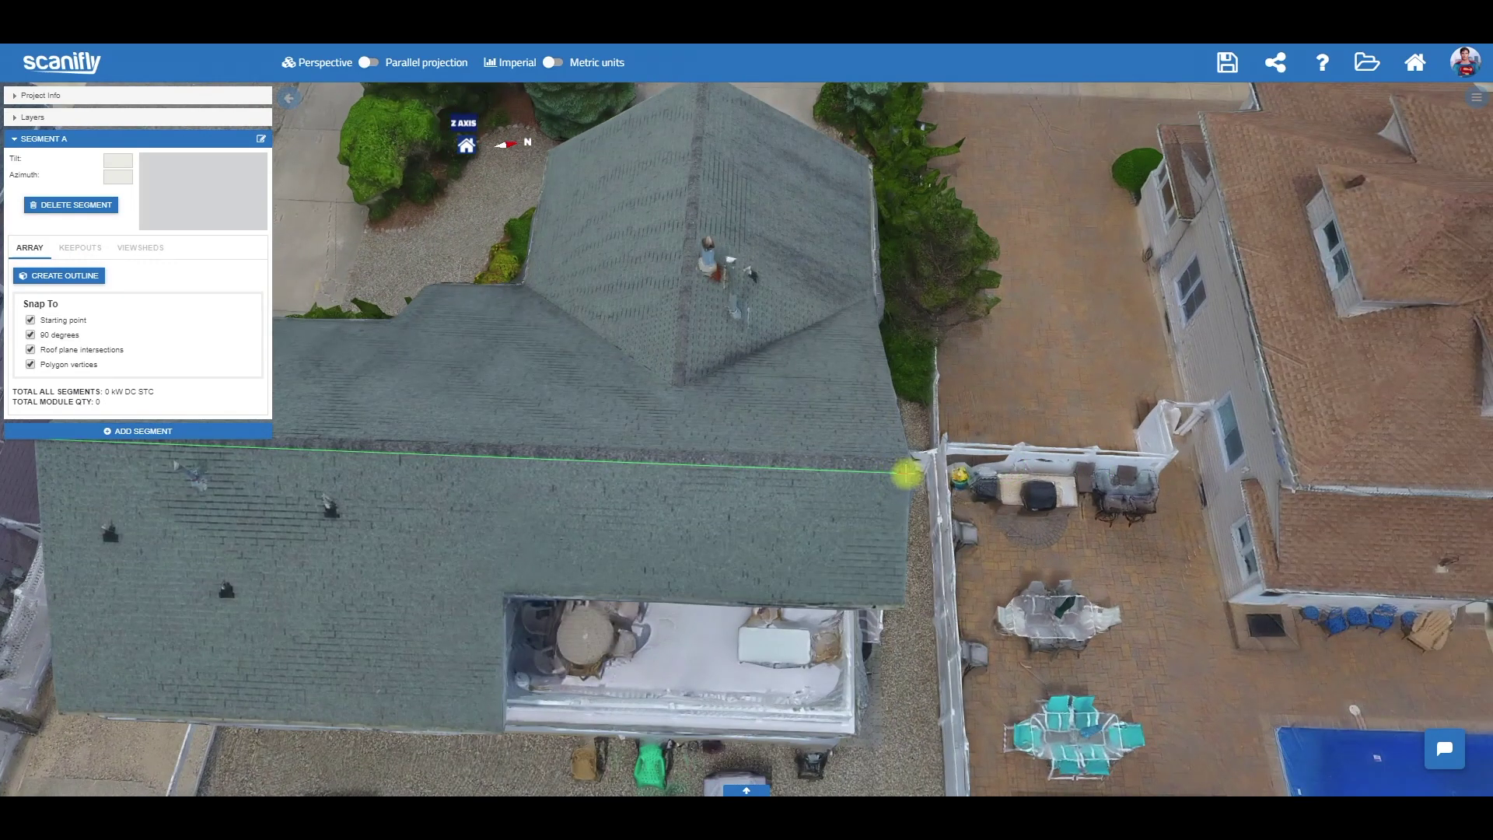
left_click(907, 472)
Outline the eave, the deck cutout and the far roof edge, closing the polygon at its first corner
left_click(899, 601)
left_click_drag(539, 593, 750, 550, "shift")
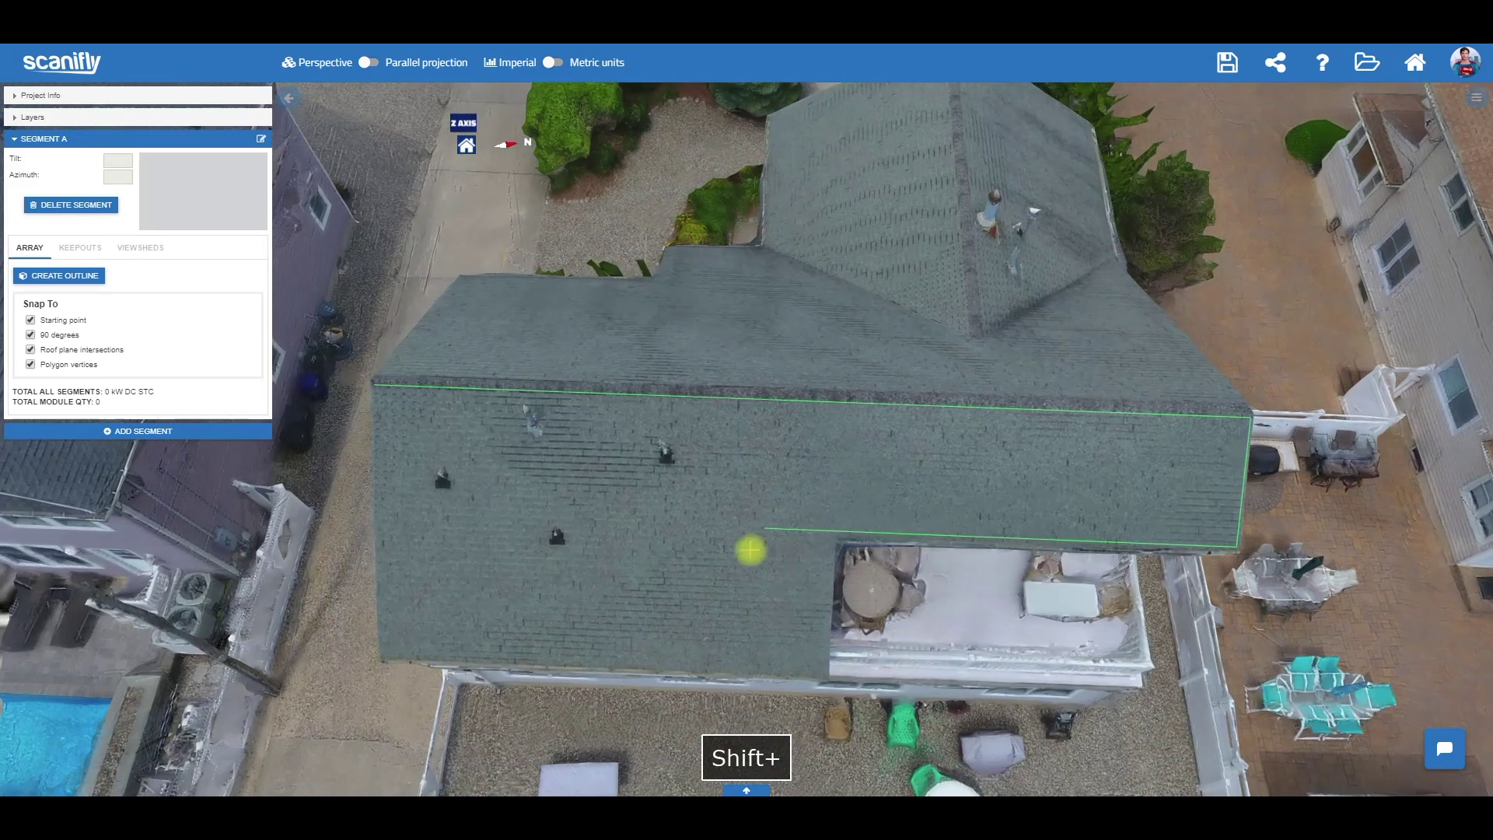
left_click(830, 533)
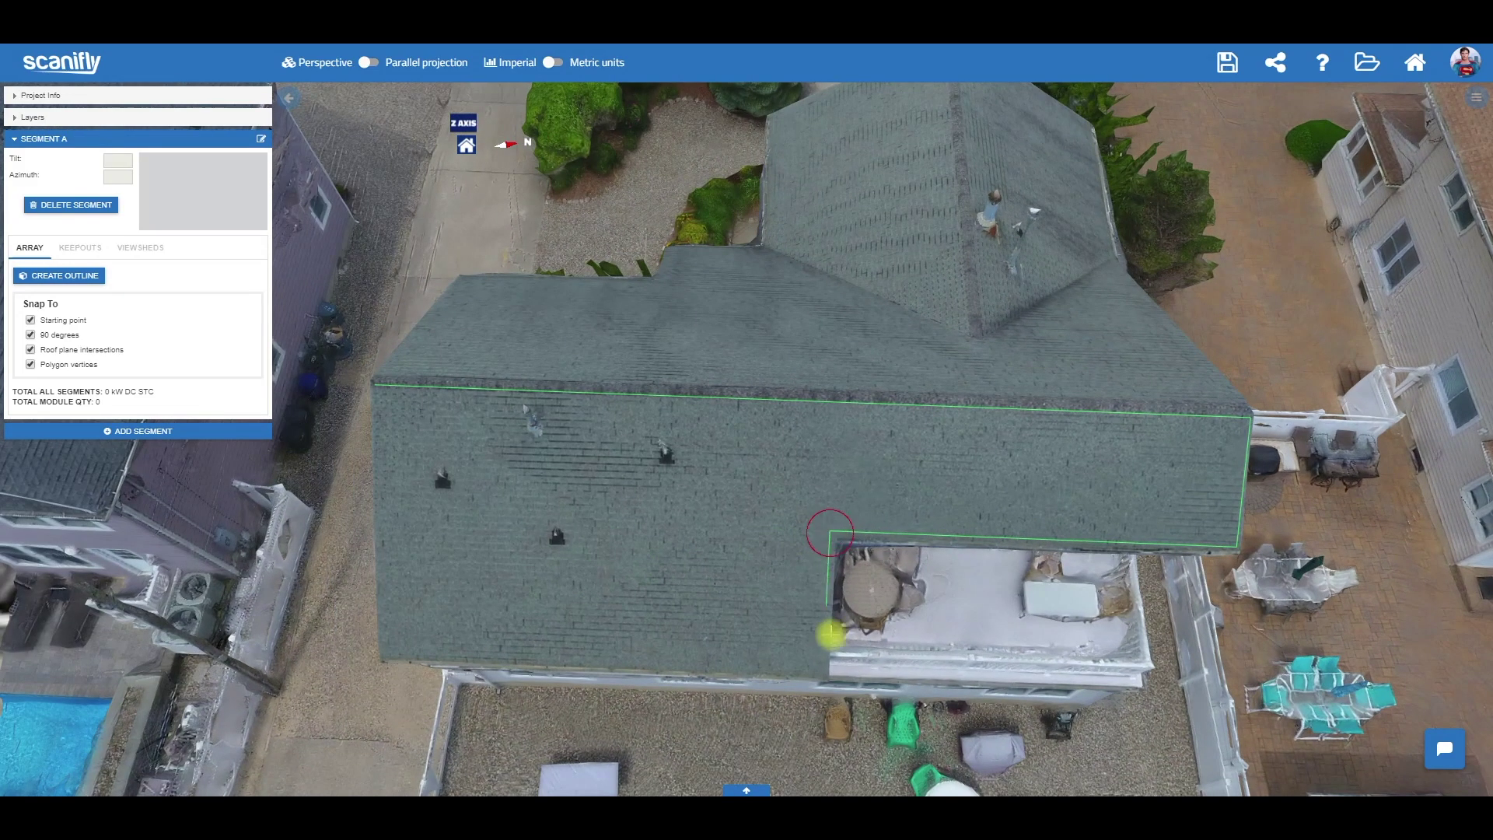
left_click(381, 653)
left_click(376, 384)
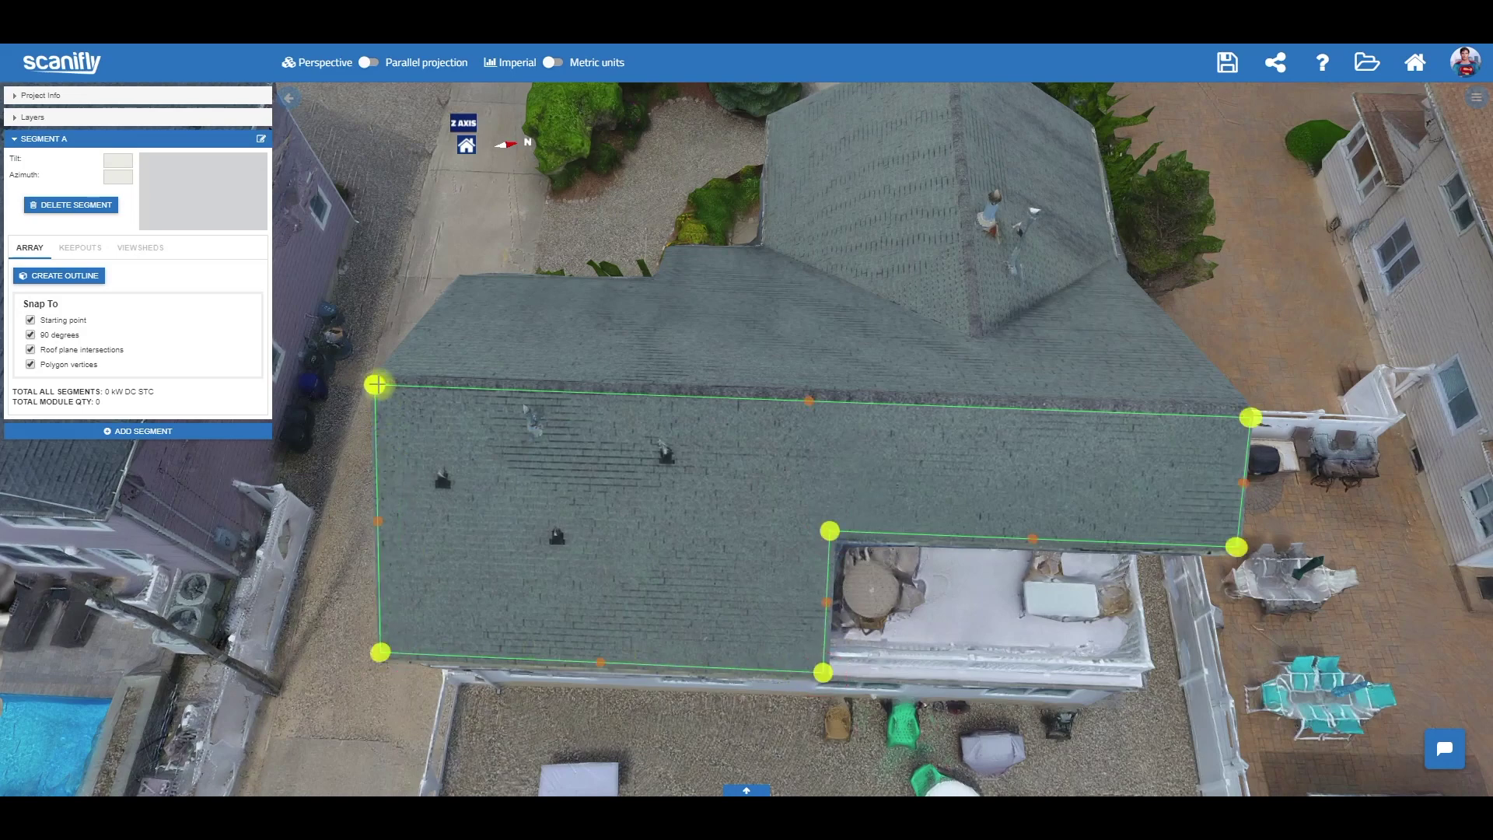
Add a second roof segment for the plane on the other side of the ridge
scroll(747, 536, "down", 5)
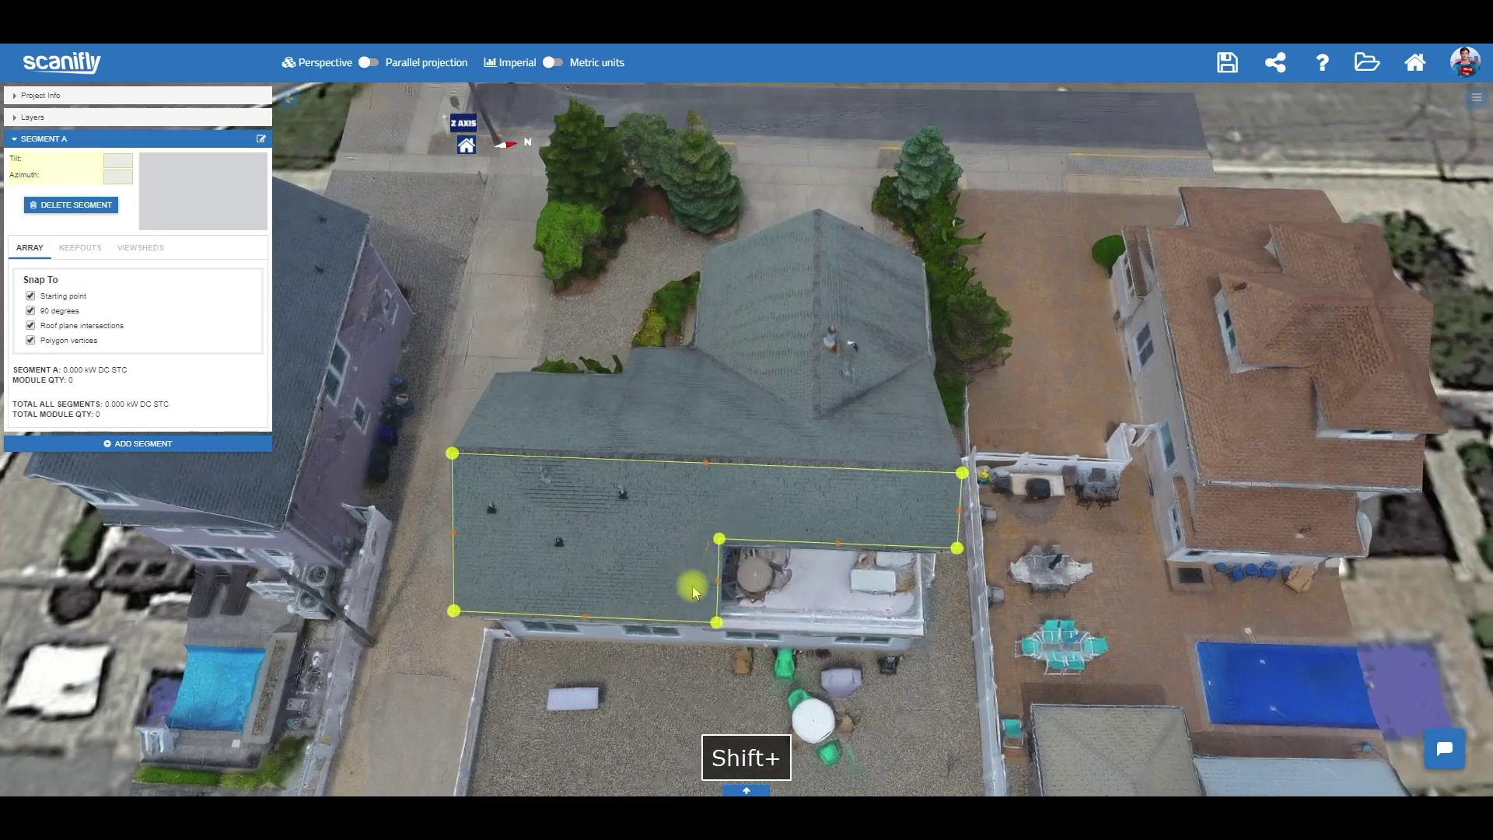
mouse_move(646, 548)
left_mouse_down()
mouse_move(533, 541)
mouse_move(664, 553)
left_mouse_up()
scroll(597, 543, "up", 4)
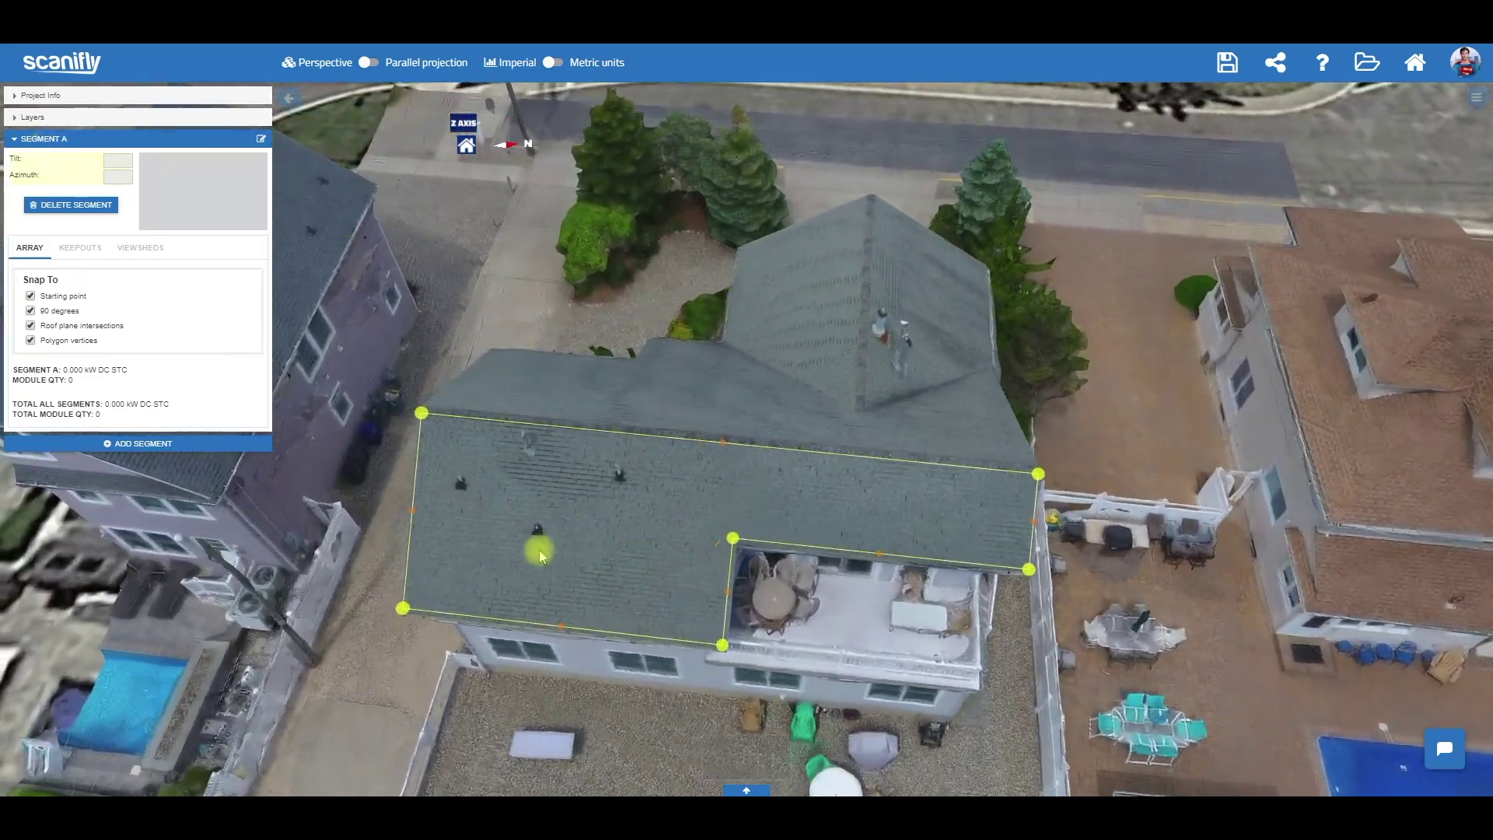
left_click_drag(740, 600, 871, 369)
left_click_drag(731, 296, 723, 516, "shift")
scroll(785, 483, "up", 2)
left_click(159, 444)
scroll(684, 524, "up", 2)
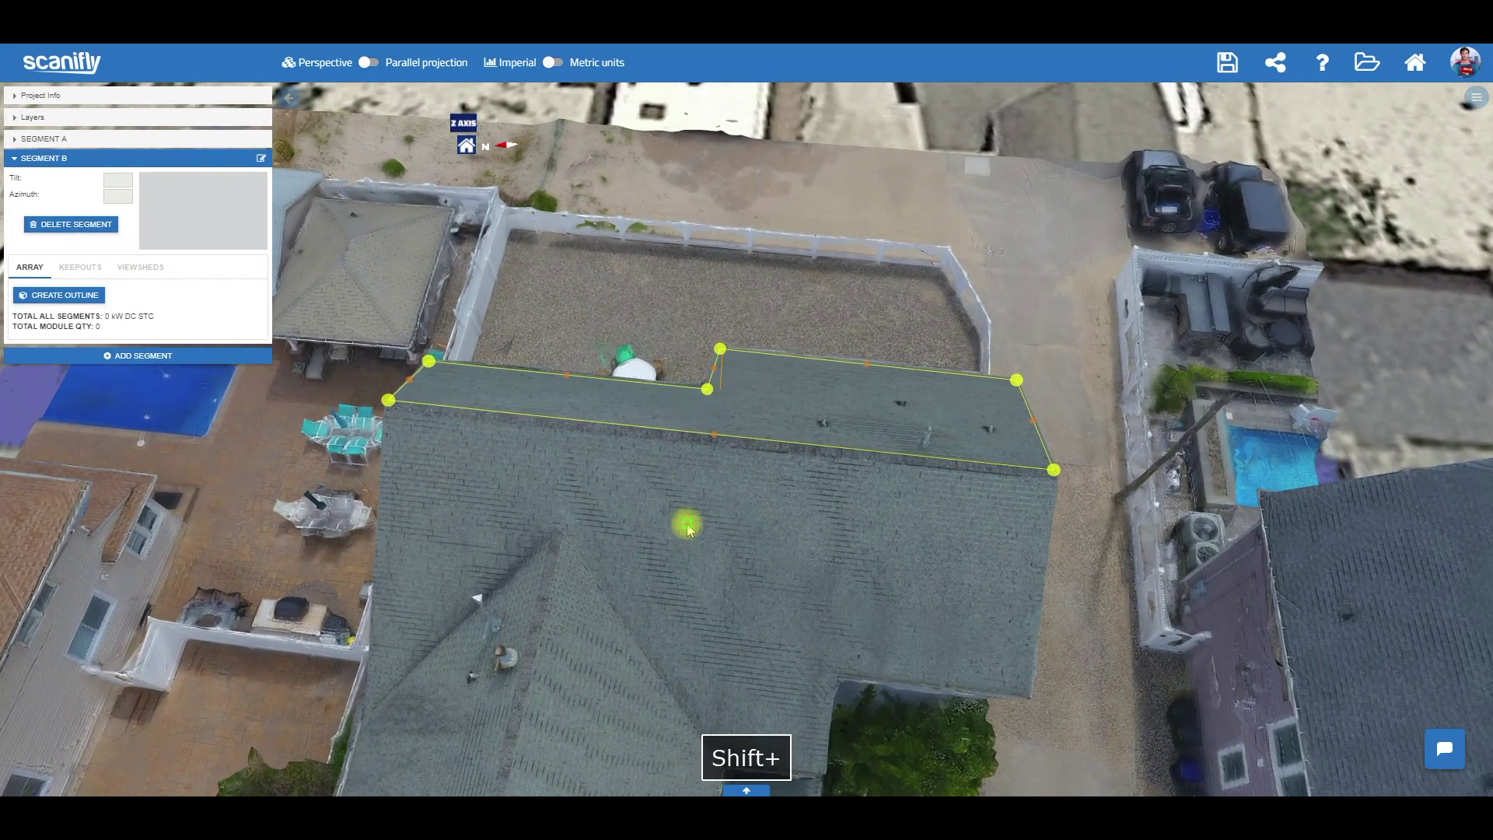
Start the array outline of segment B and trace the full ridge edge between the two gable ends
left_click_drag(458, 501, 535, 470, "shift")
scroll(534, 470, "up", 1)
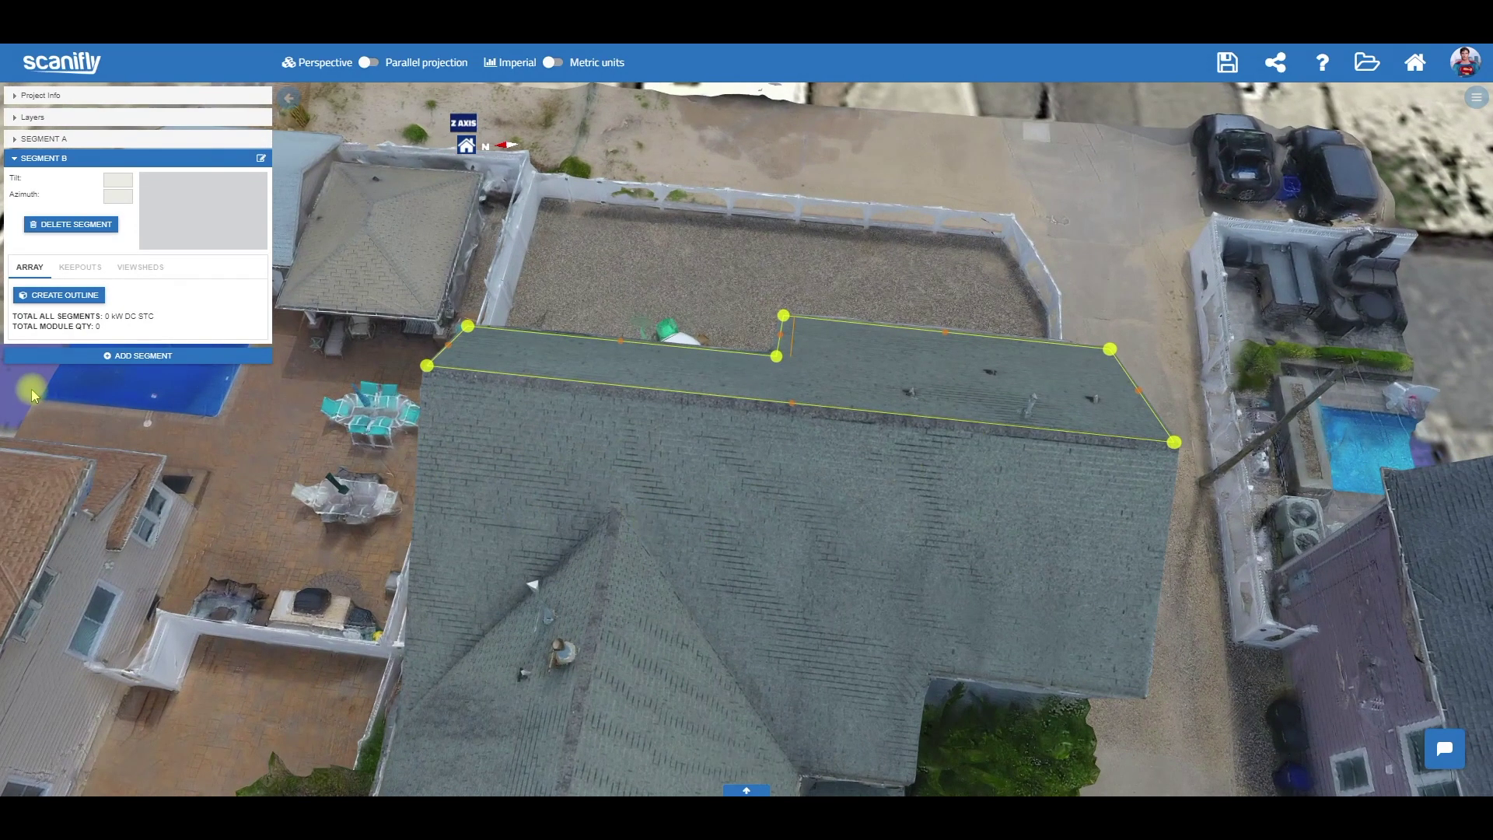
left_click(74, 309)
scroll(547, 462, "up", 2)
left_click_drag(647, 514, 678, 529, "shift")
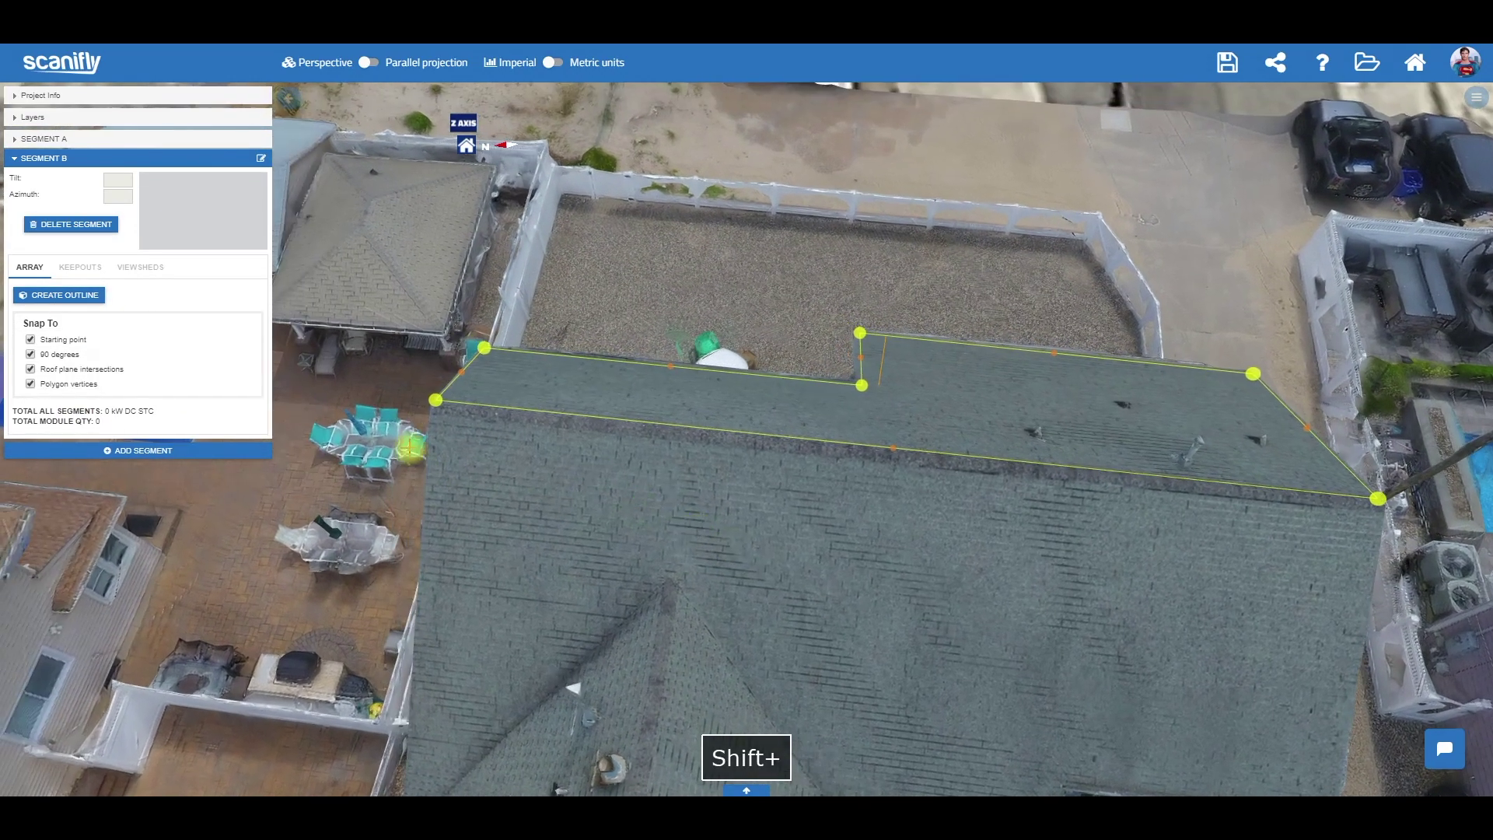
left_click(434, 414)
left_click_drag(953, 523, 800, 506, "shift")
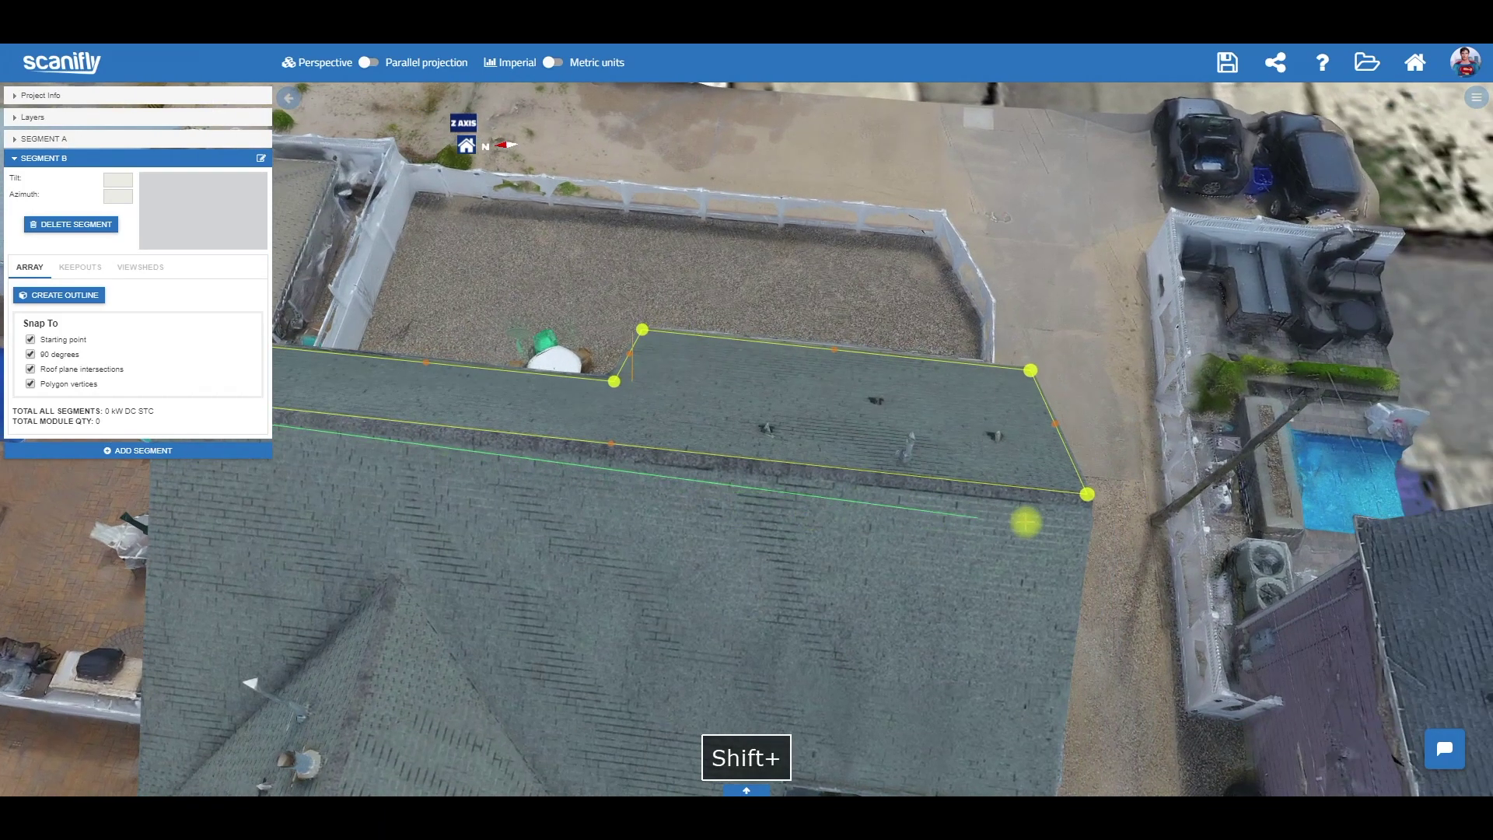
left_click_drag(1010, 520, 931, 521, "shift")
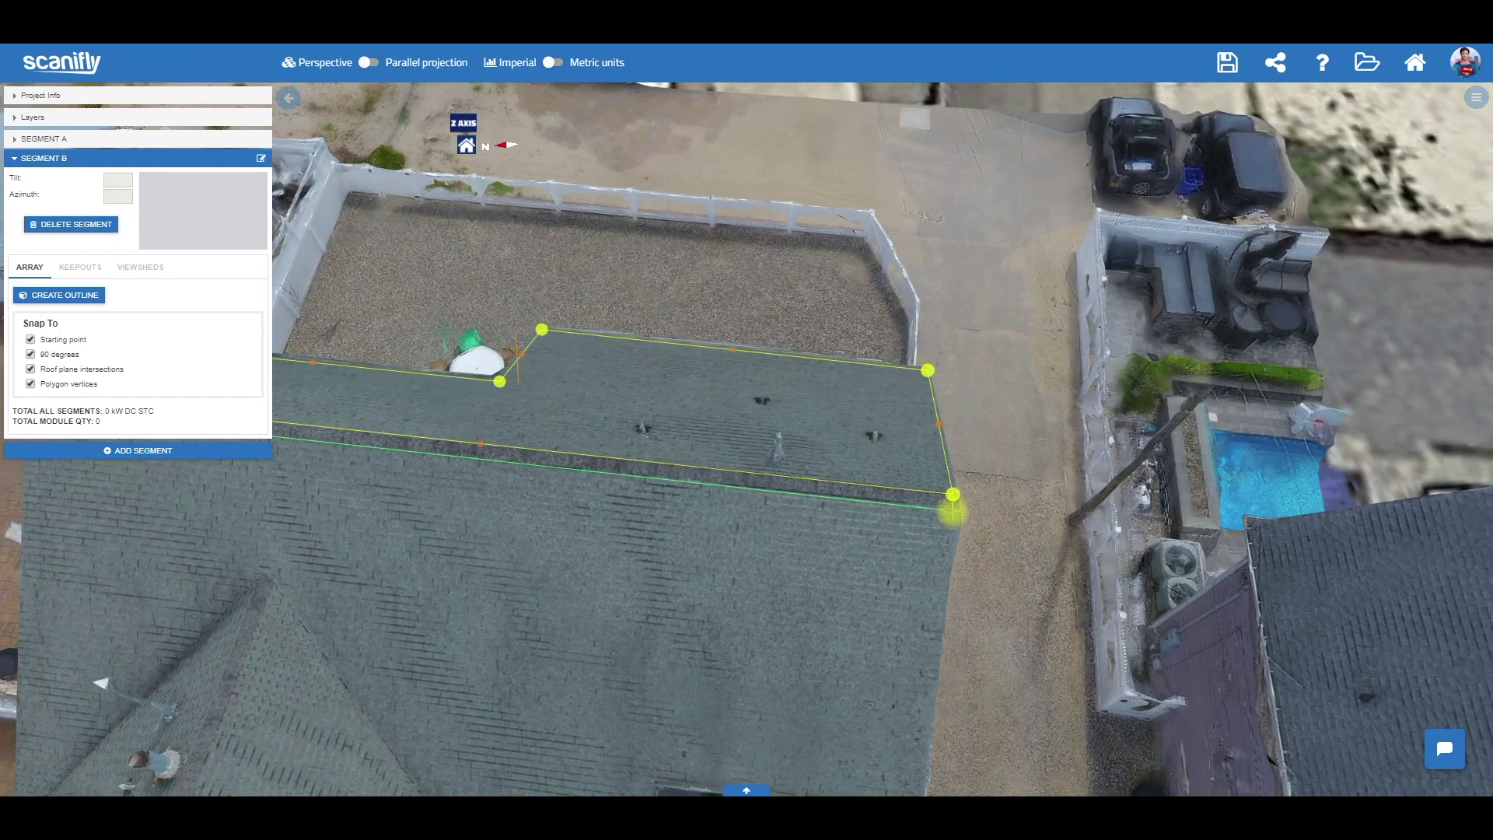
Trace the gable edge and the stepped eave of the same roof plane around its inner and outer corners
left_click_drag(920, 693, 876, 490, "shift")
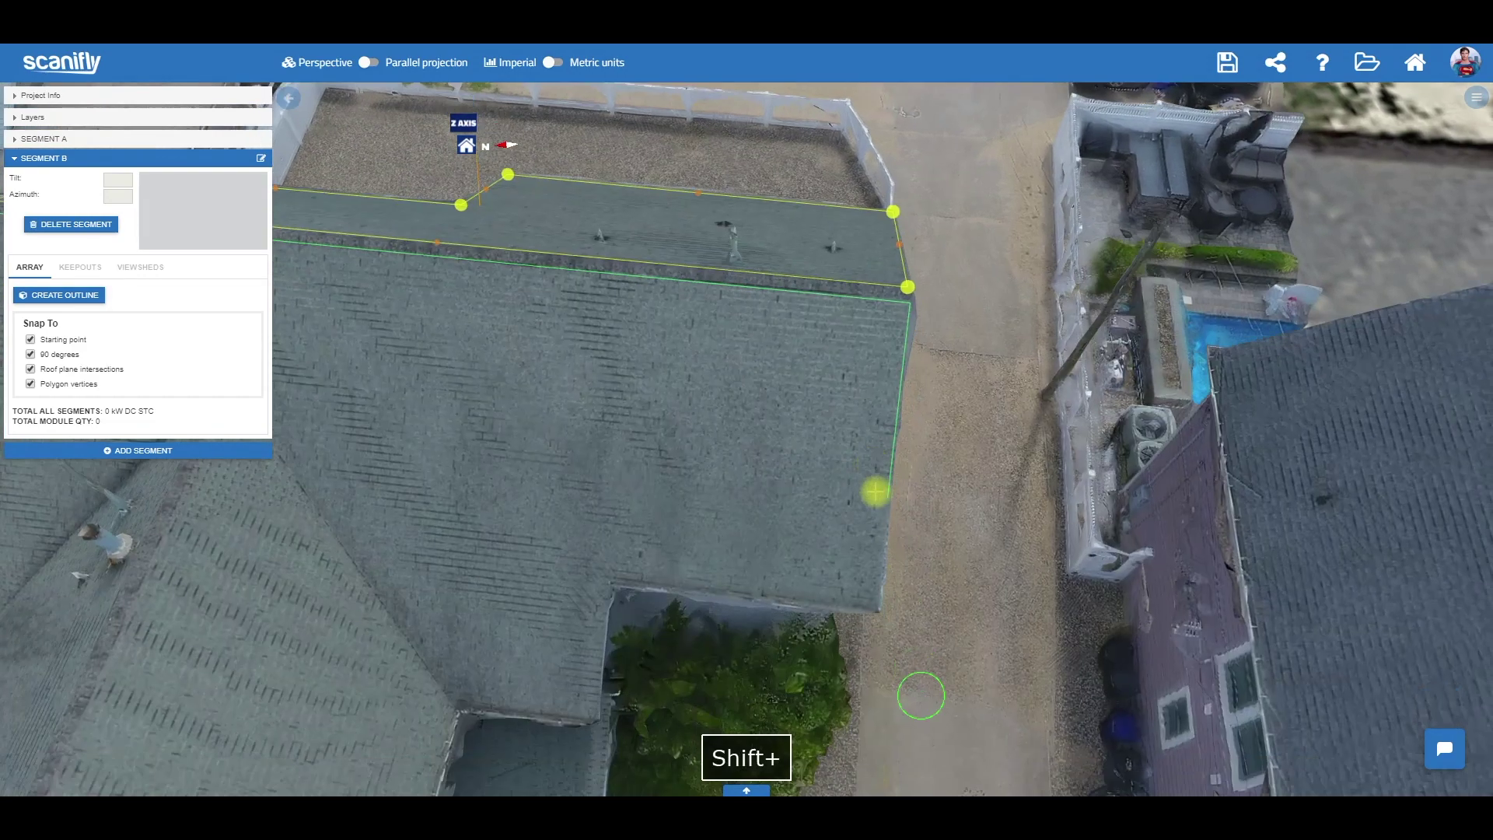
left_click(869, 577)
left_click(598, 543)
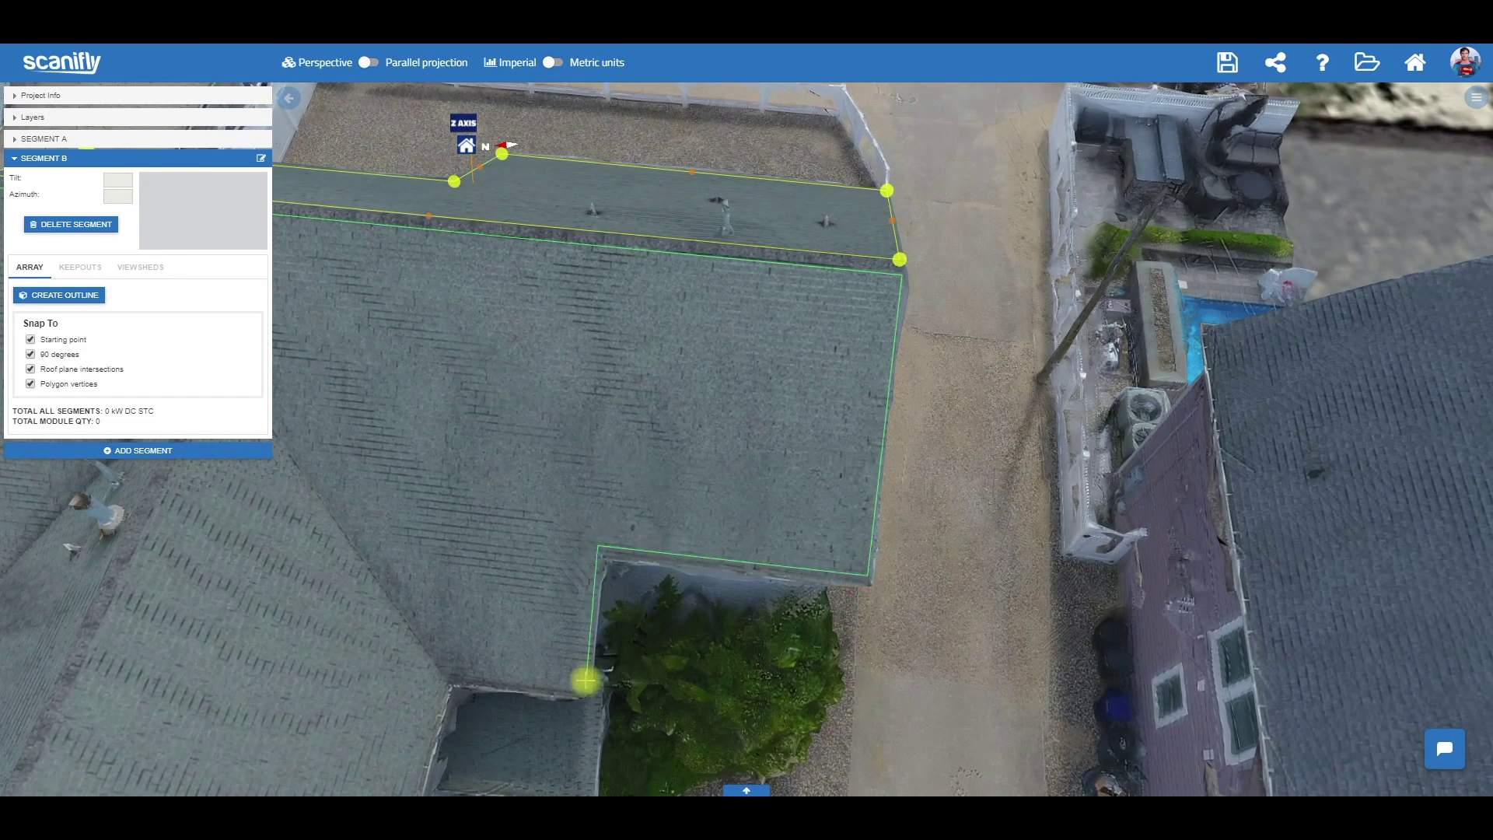
left_click(585, 688)
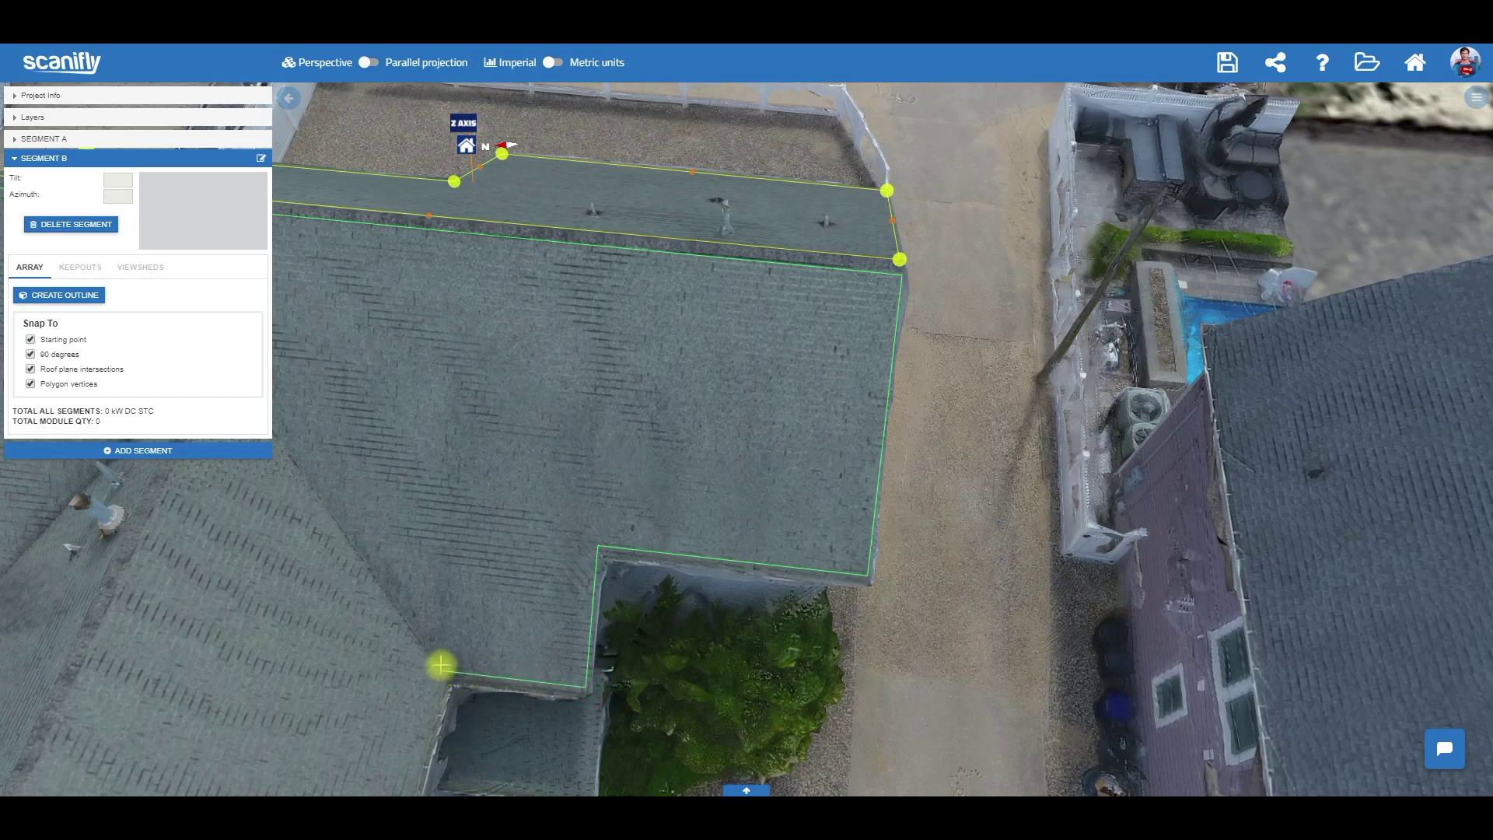
Trace both valleys around the garage wing to the far eave corner and close the polygon at its first corner
left_click_drag(397, 540, 863, 633, "shift")
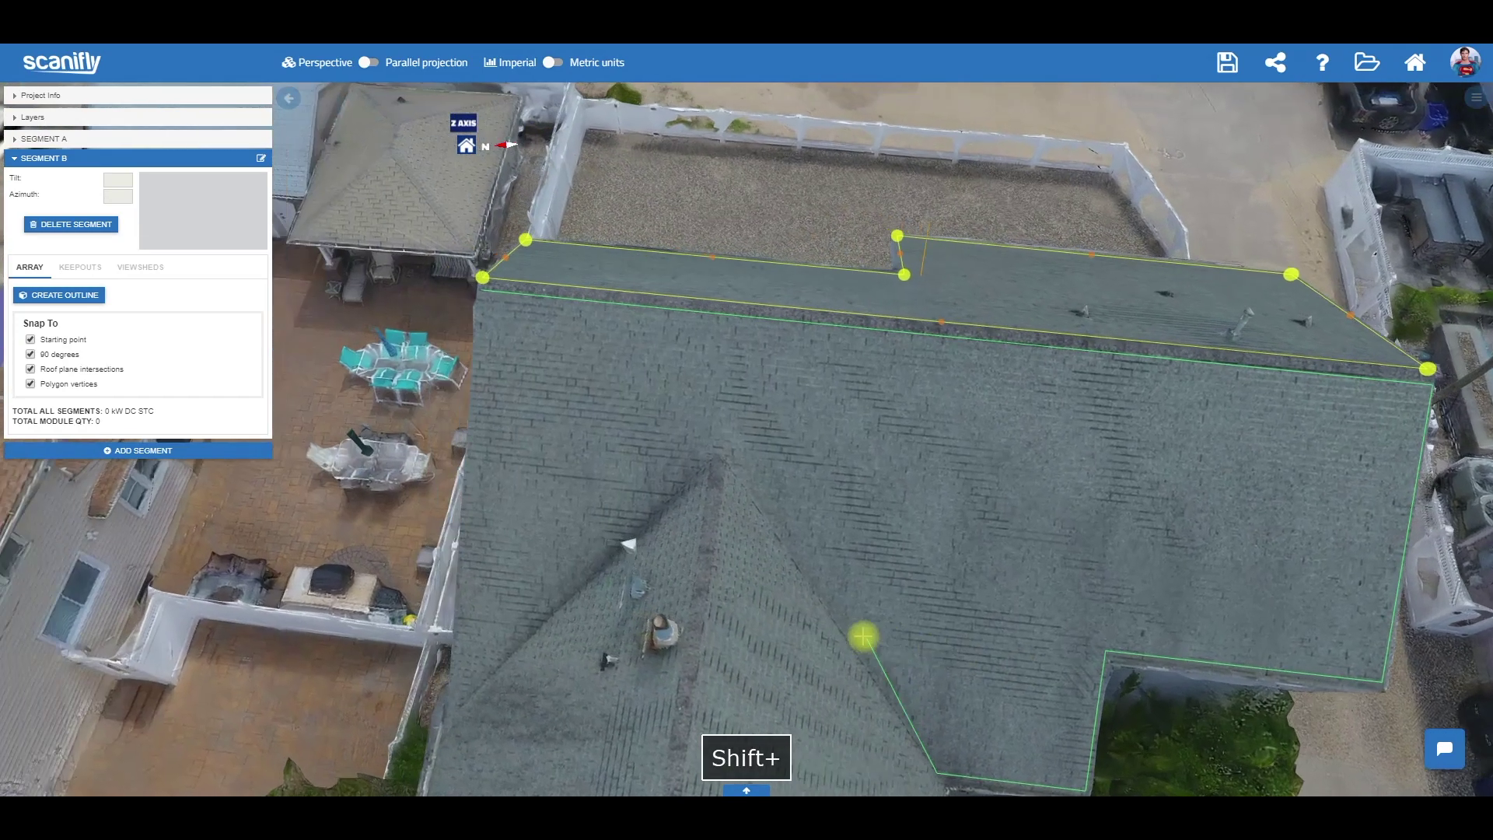
left_click(719, 451)
left_click_drag(573, 610, 603, 567, "shift")
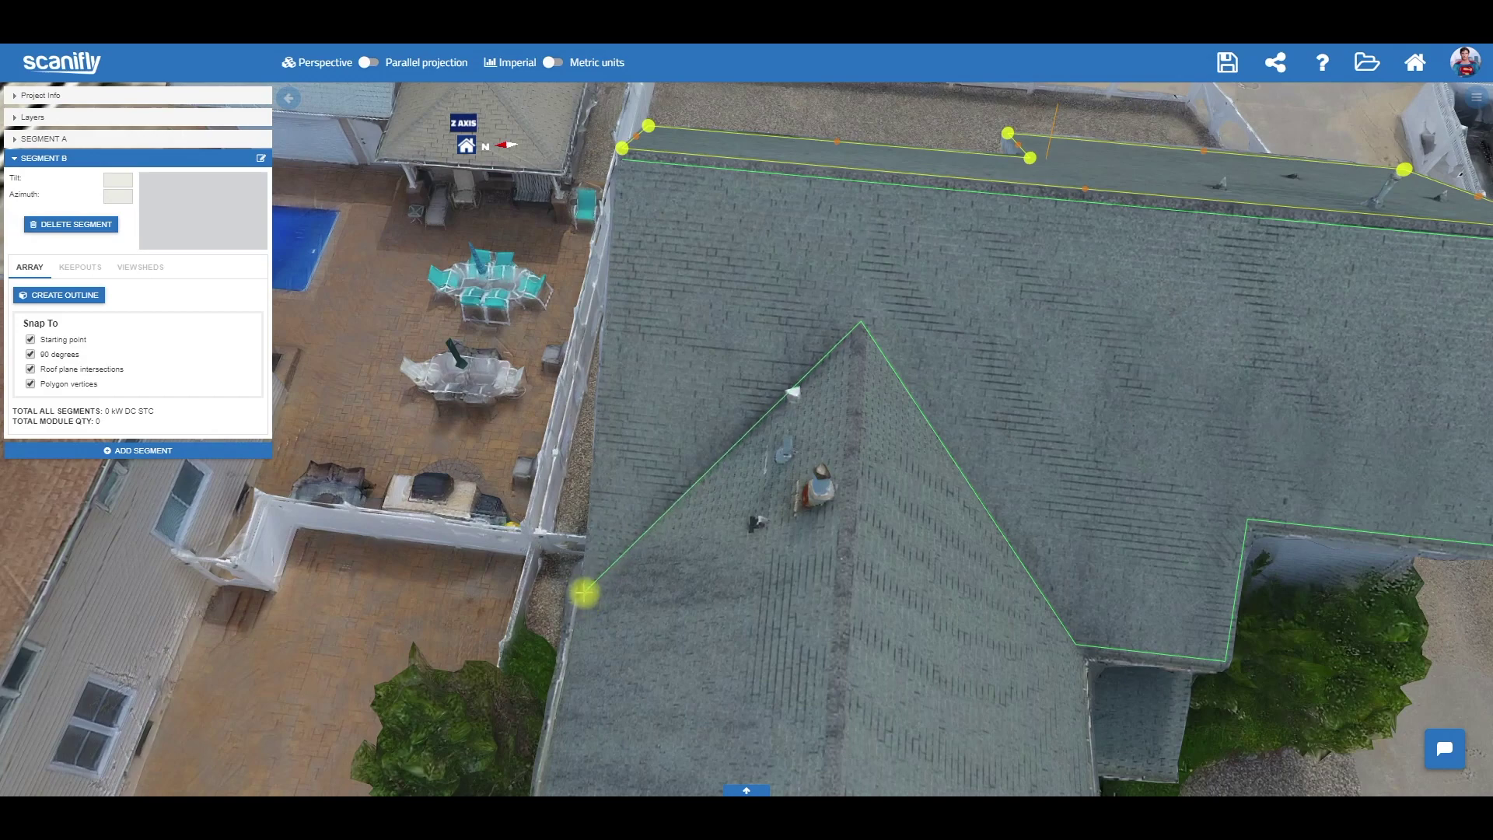
left_click(585, 595)
left_click(622, 160)
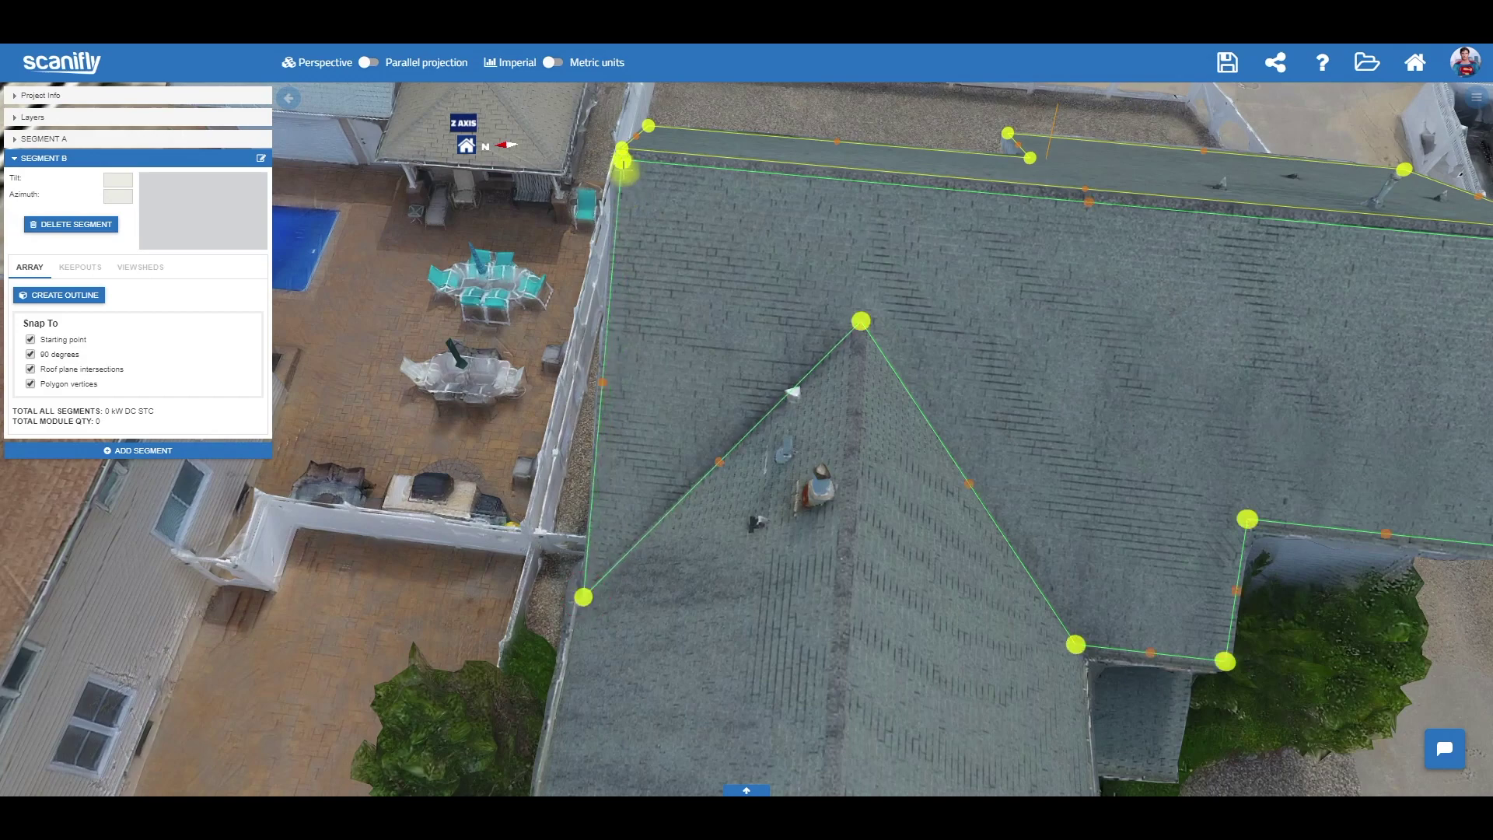
Join the ridge vertices of segments A and B on the ridge peak at the gable end above the balcony
scroll(816, 416, "down", 4)
left_click_drag(790, 329, 956, 413, "shift")
scroll(697, 420, "up", 2)
left_click_drag(697, 420, 697, 487, "shift")
mouse_move(697, 487)
left_mouse_down()
mouse_move(743, 470)
mouse_move(810, 477)
mouse_move(754, 376)
mouse_move(787, 463)
mouse_move(764, 459)
left_mouse_up()
mouse_move(698, 571)
left_mouse_down()
mouse_move(703, 464)
mouse_move(743, 470)
mouse_move(808, 398)
left_mouse_up()
scroll(703, 464, "up", 3)
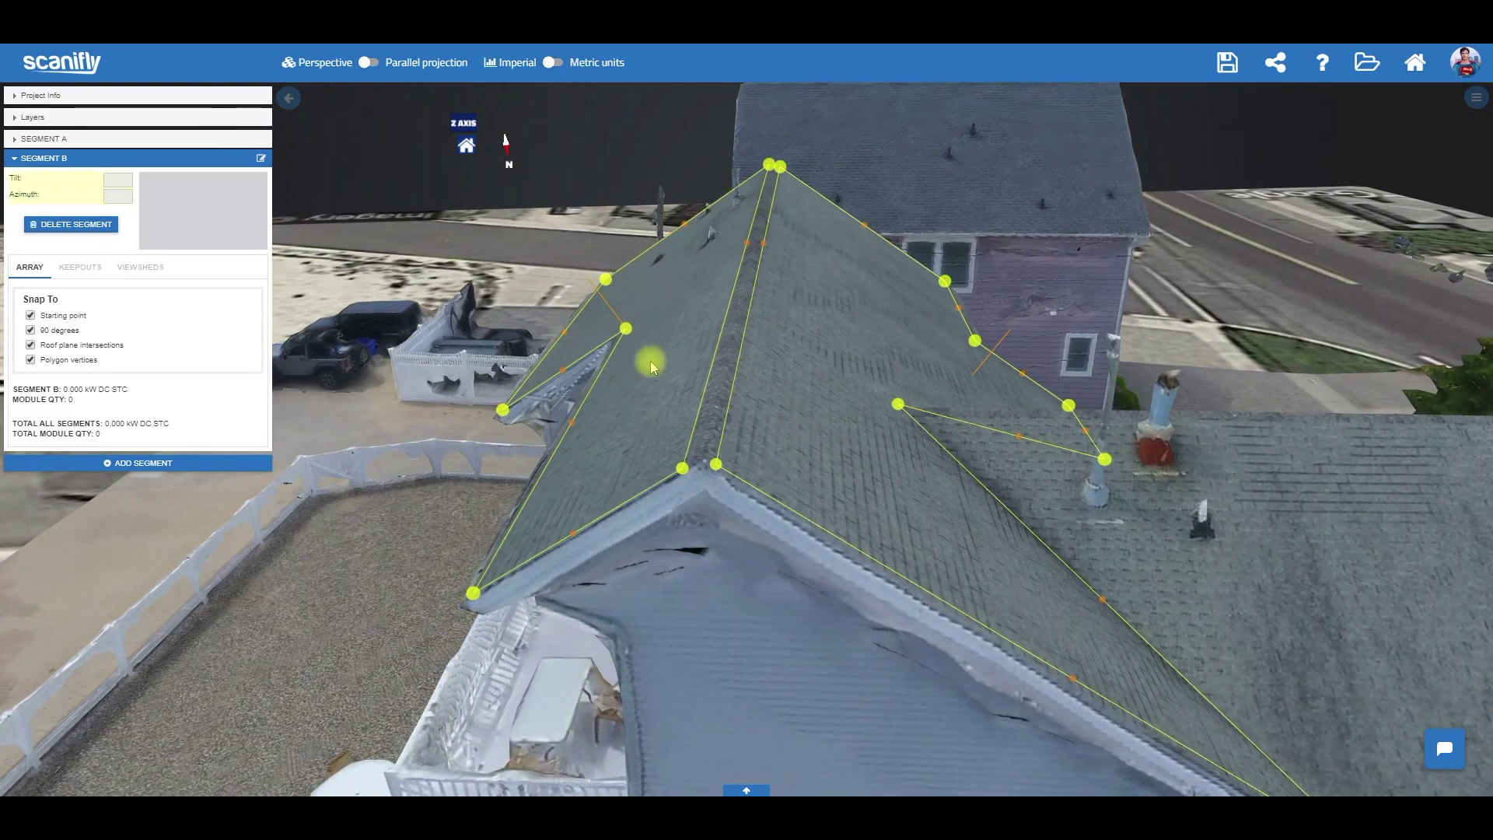
scroll(751, 420, "up", 2)
mouse_move(704, 472)
left_mouse_down("shift")
mouse_move(731, 468)
mouse_move(610, 656)
mouse_move(720, 583)
mouse_move(745, 544)
left_mouse_up("shift")
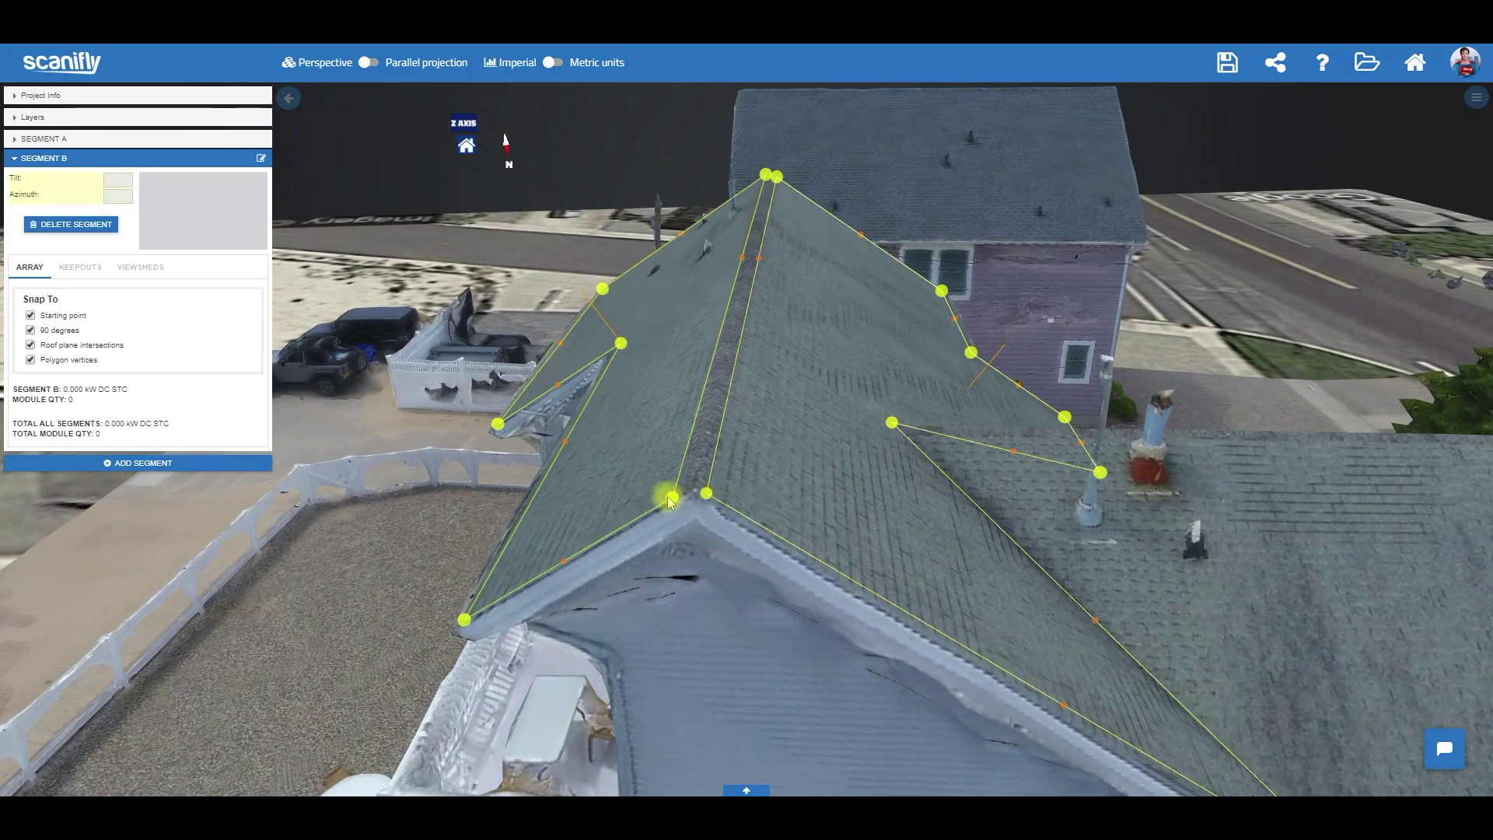
left_click_drag(787, 467, 419, 585)
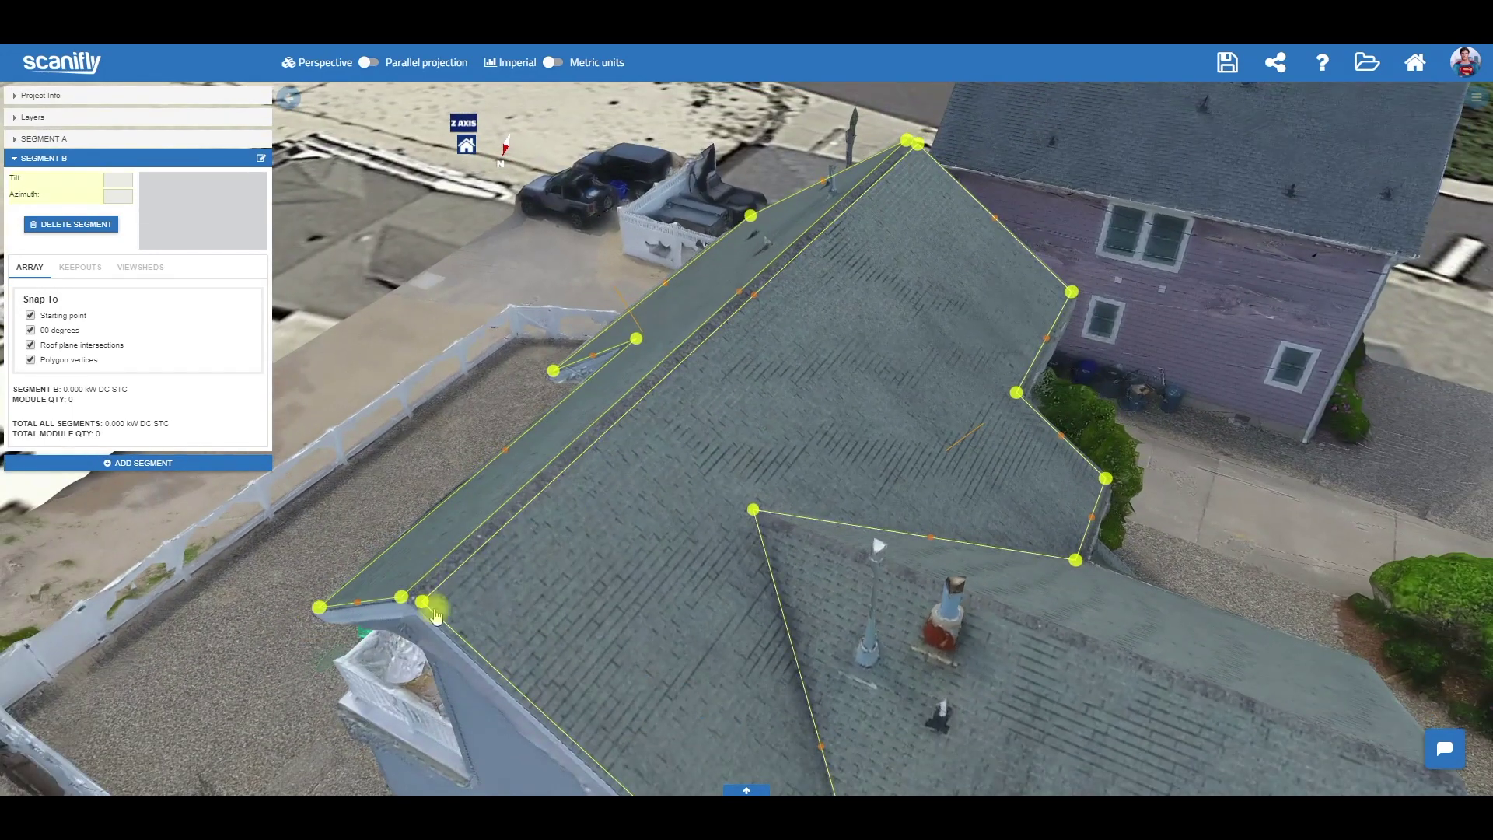
left_click_drag(421, 608, 792, 270, "shift")
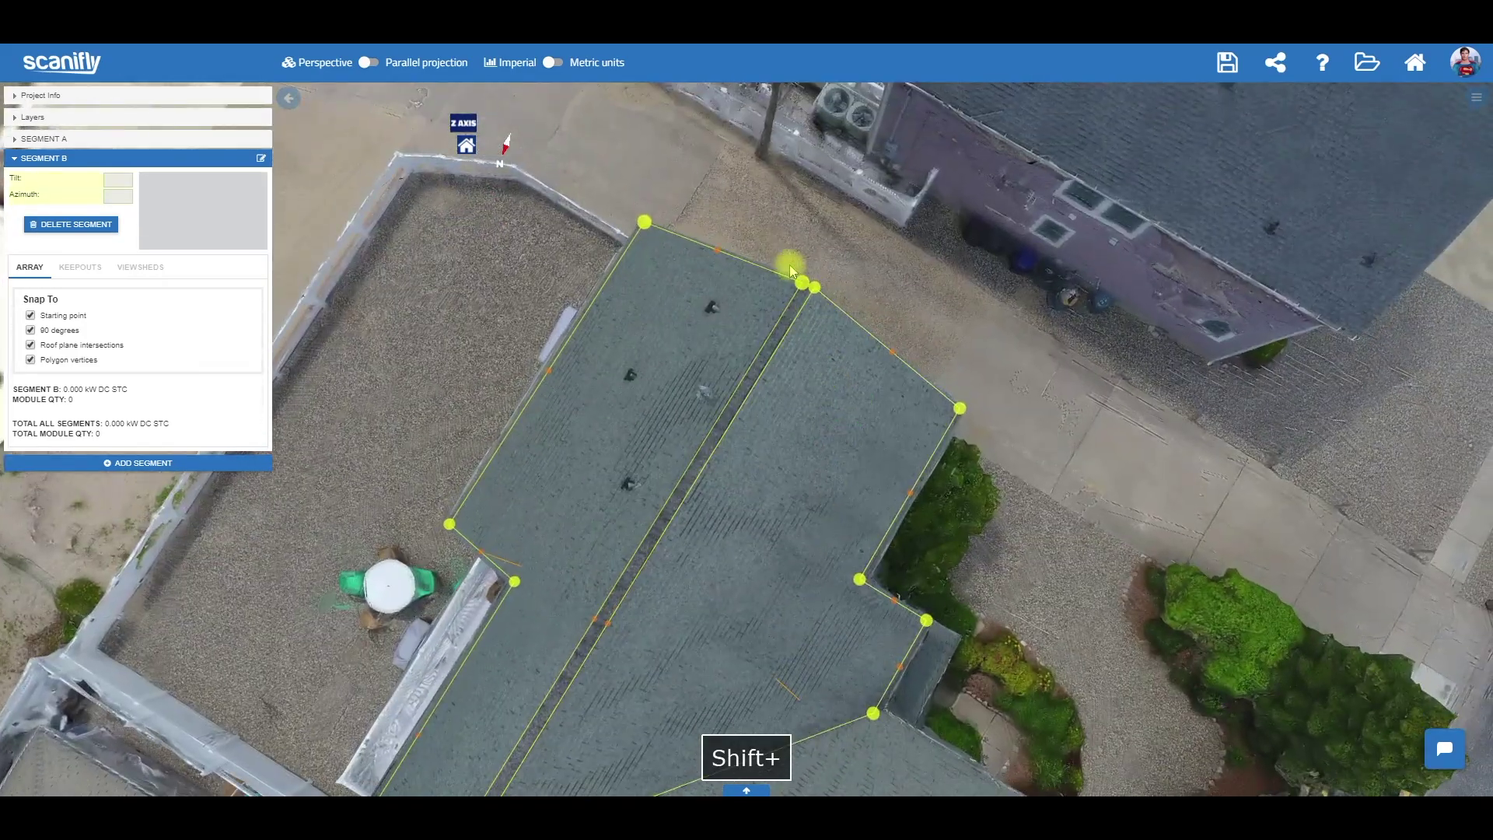
left_click_drag(682, 641, 632, 571, "shift")
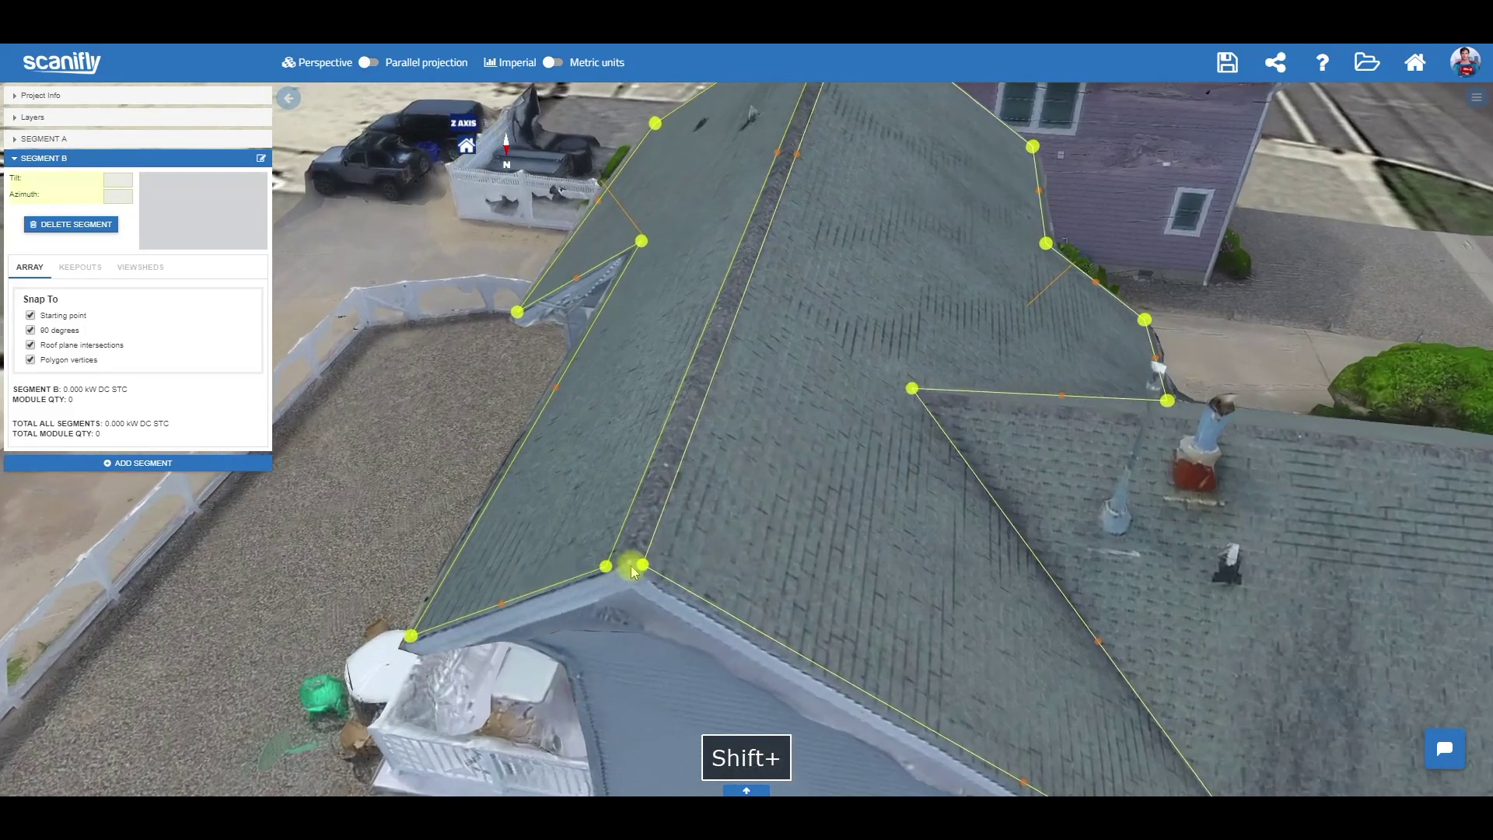
mouse_move(609, 569)
left_mouse_down()
mouse_move(635, 568)
mouse_move(627, 555)
left_mouse_up()
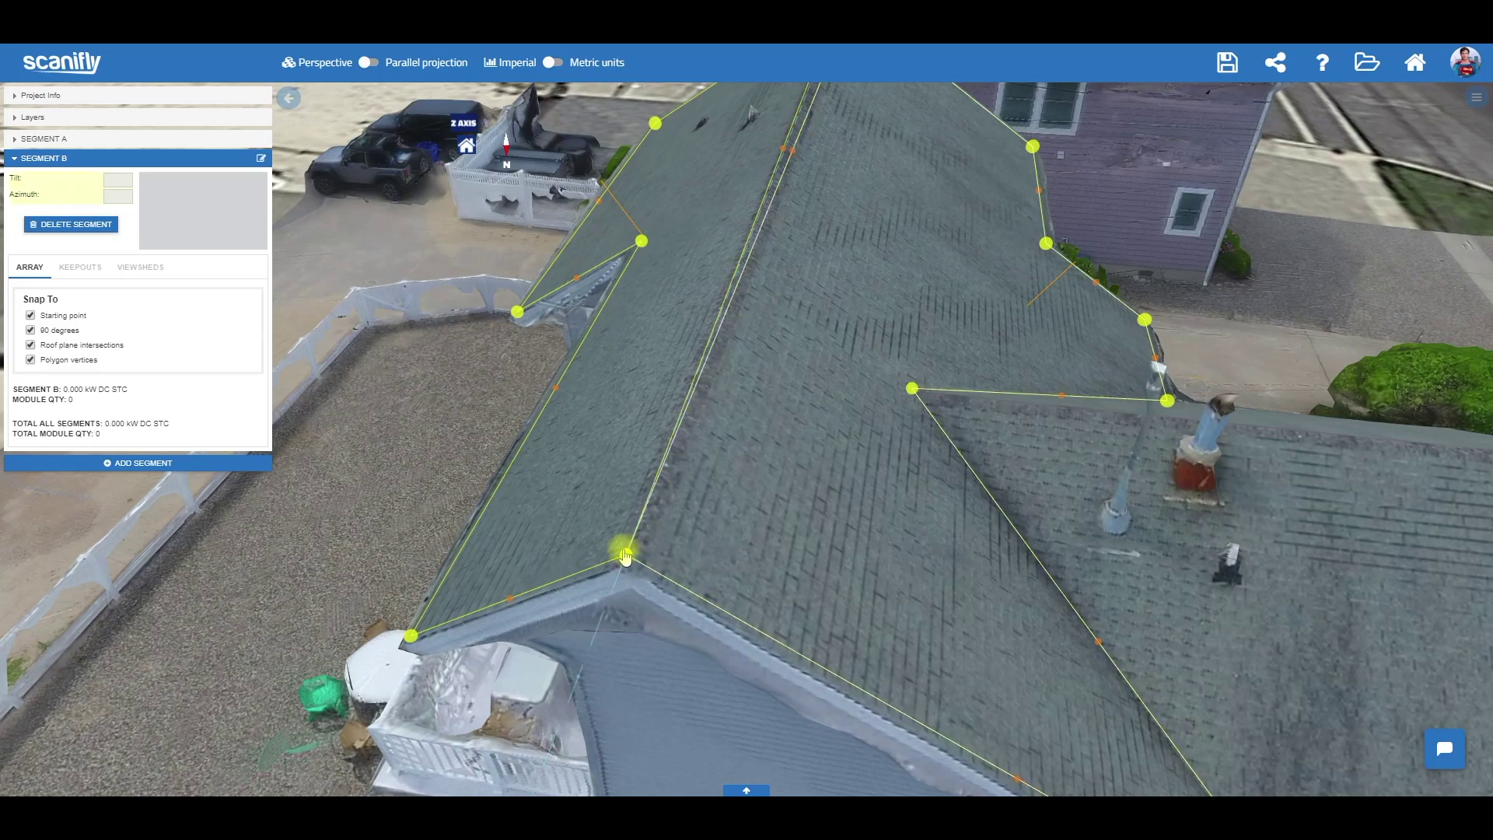
Join the ridge vertices of segments A and B on the ridge peak at the opposite gable end
scroll(725, 471, "down", 2)
left_click_drag(724, 471, 716, 562, "shift")
scroll(679, 453, "up", 2)
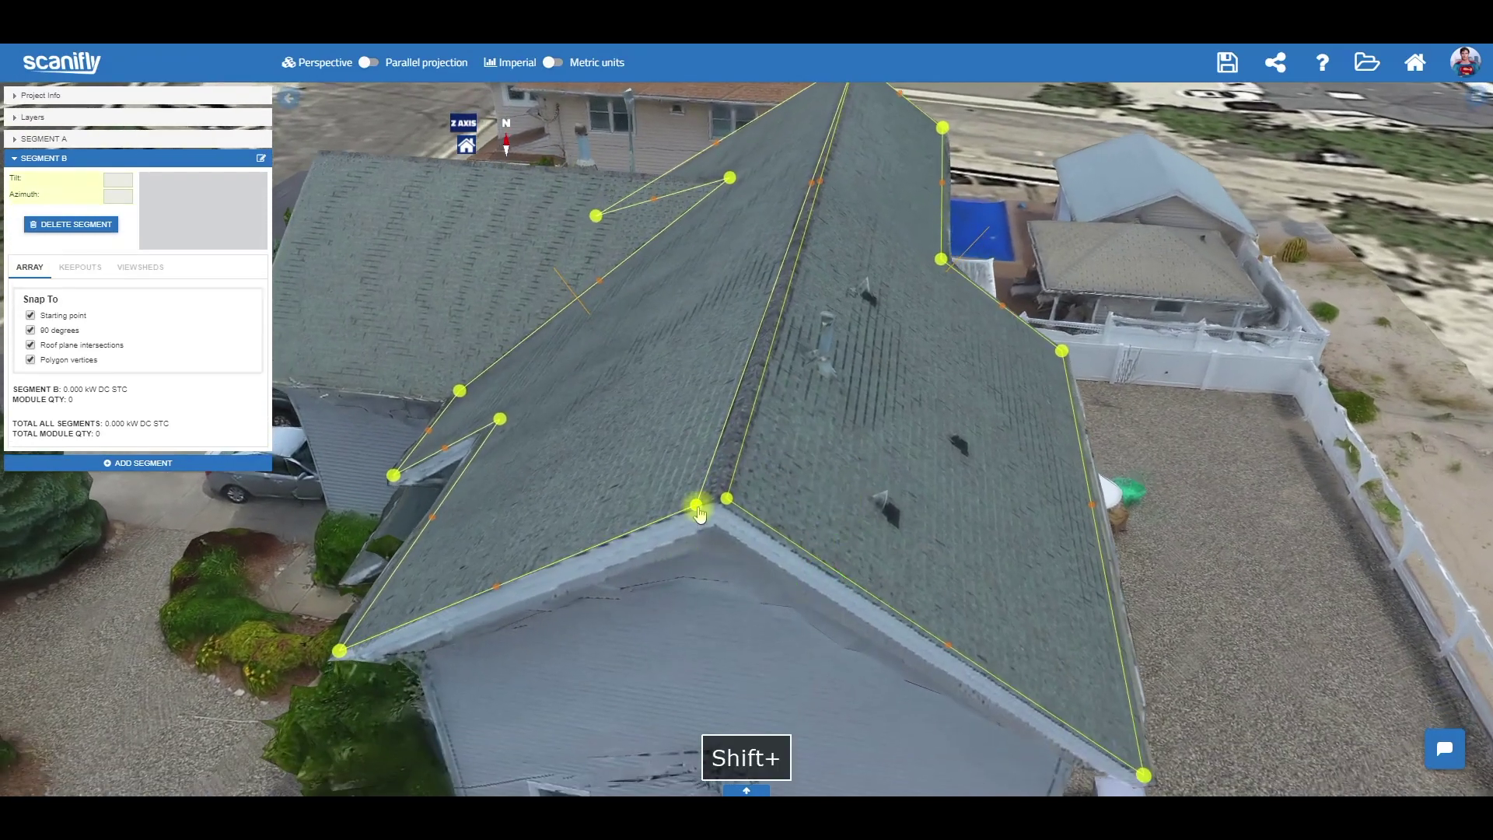
left_click_drag(699, 508, 731, 499)
scroll(723, 510, "up", 2)
left_click_drag(699, 593, 691, 580)
scroll(713, 517, "down", 2)
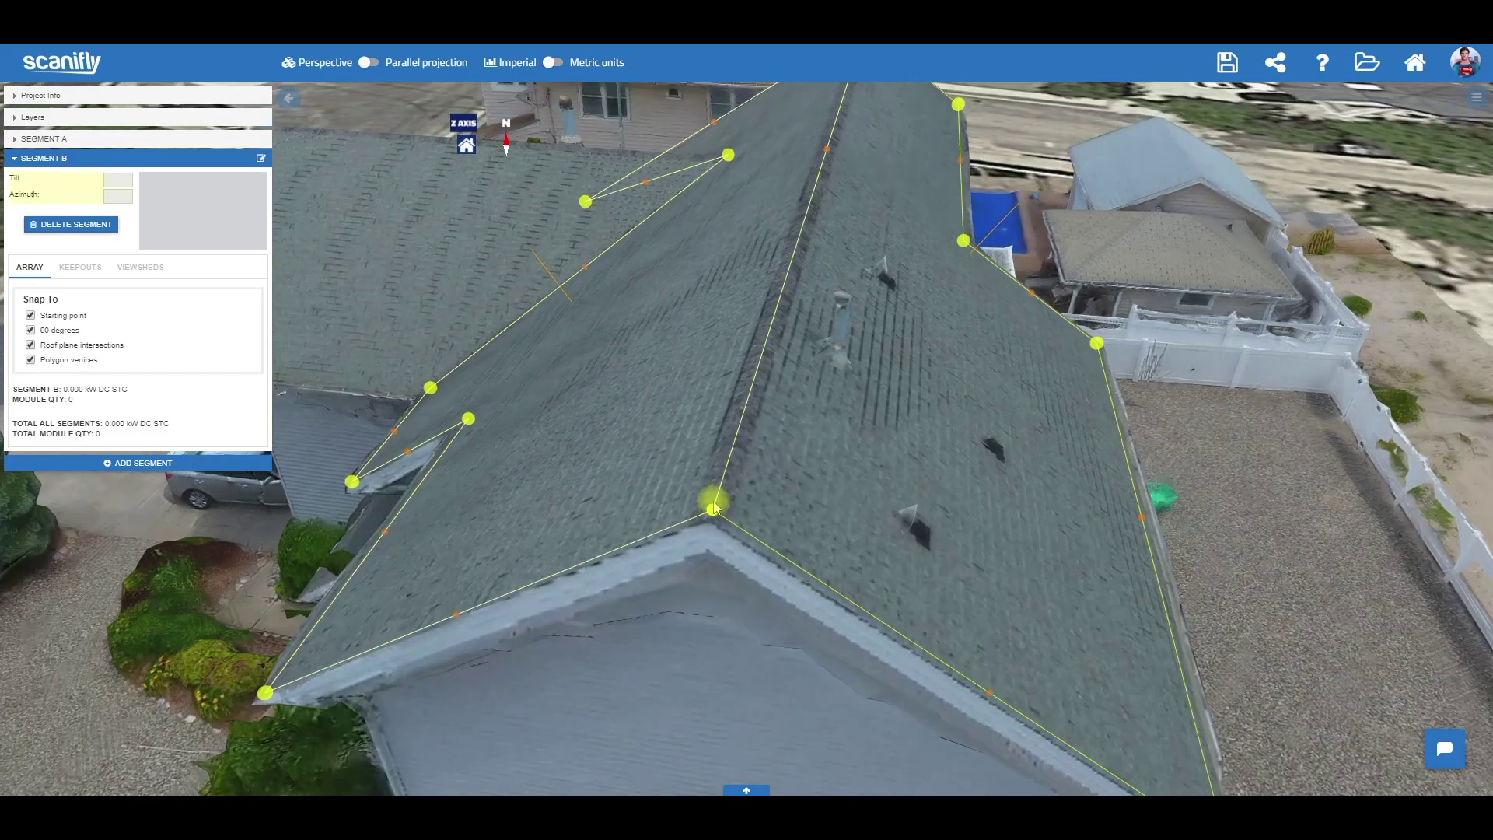
Examine the joined ridge line and both outlined roof planes from several sides of the house
scroll(710, 513, "down", 5)
left_click_drag(824, 400, 829, 540, "shift")
left_click_drag(980, 581, 760, 201)
left_click_drag(736, 449, 790, 482)
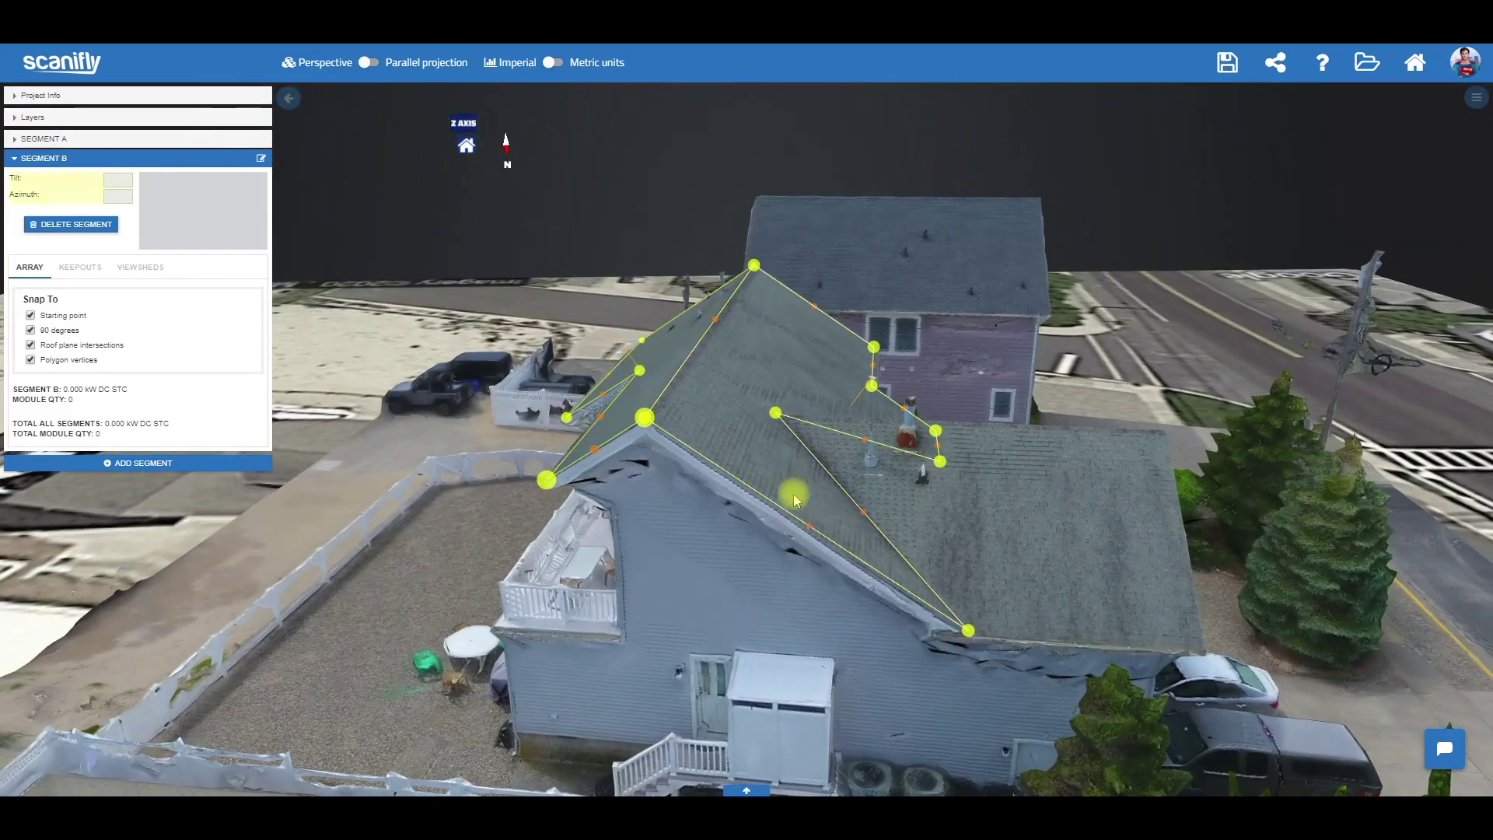
left_click_drag(910, 490, 801, 514)
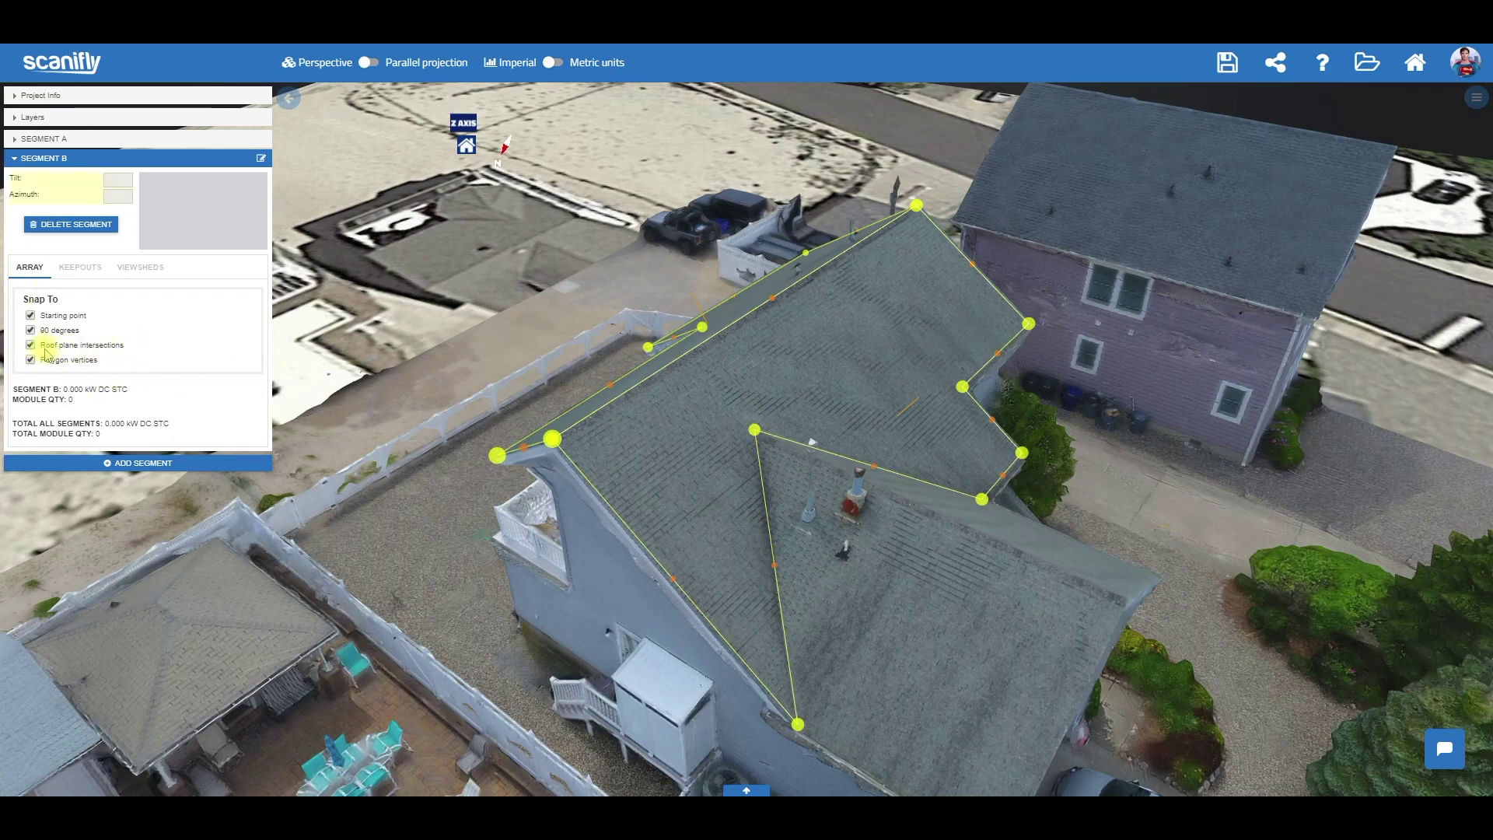
left_click_drag(1037, 597, 866, 568, "shift")
left_click_drag(782, 599, 809, 550, "shift")
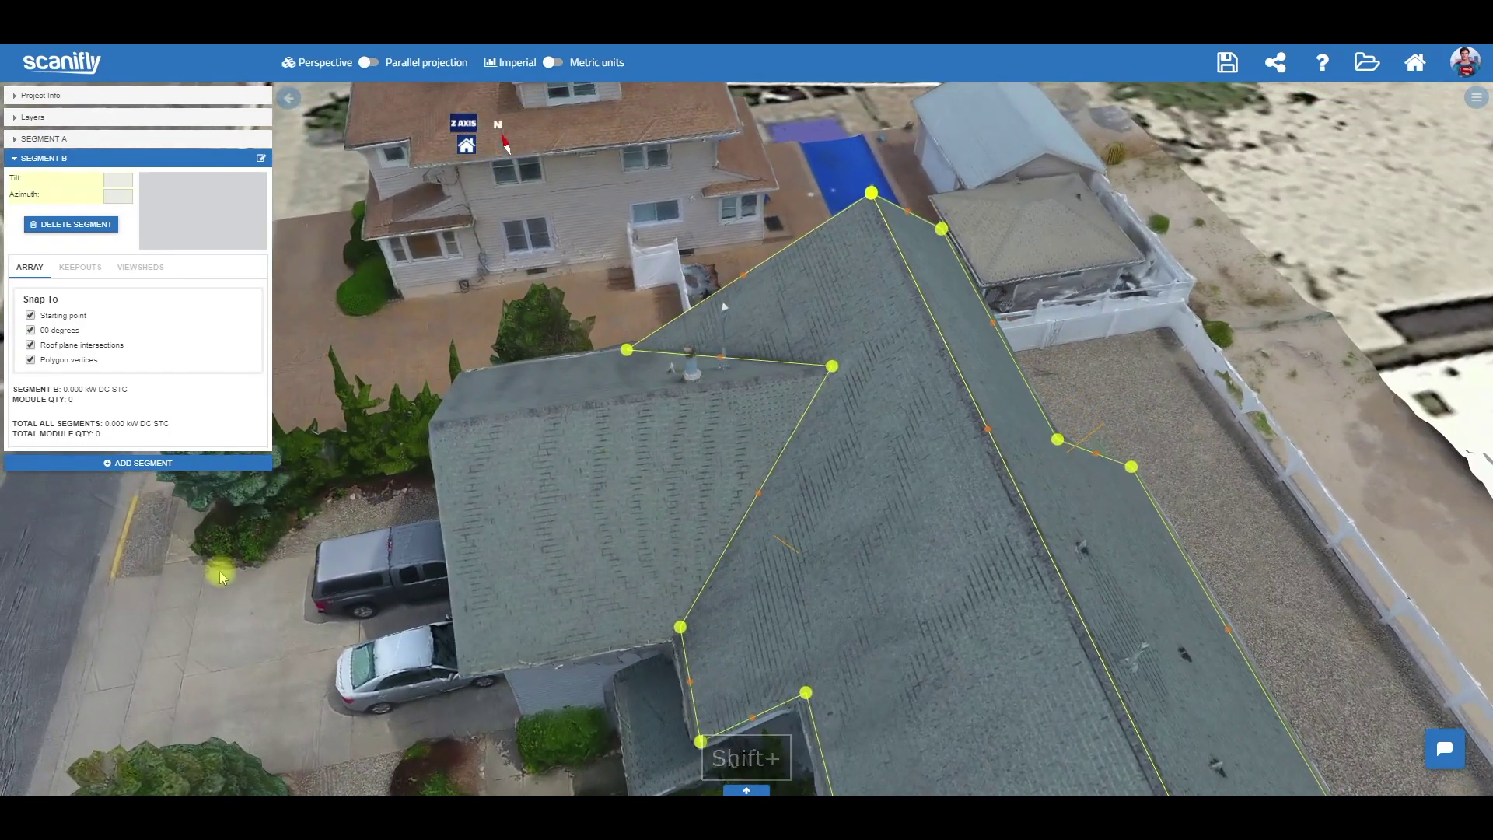
Add a third segment on the garage wing and outline its ridge from the gable end to the valley peak
left_click(196, 466)
left_click_drag(727, 539, 113, 419, "shift")
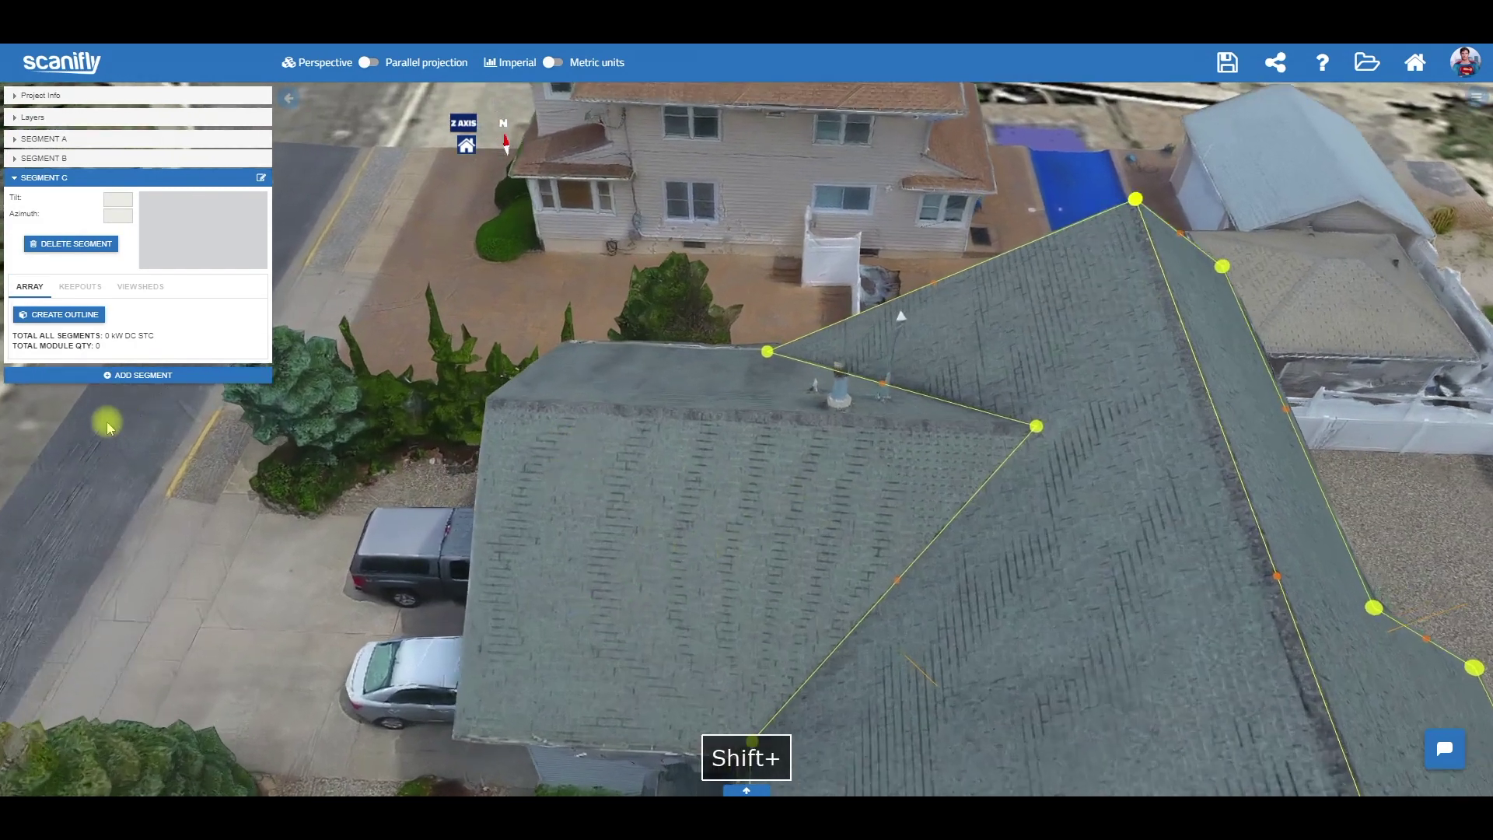
left_click(64, 316)
left_click_drag(800, 568, 678, 538, "shift")
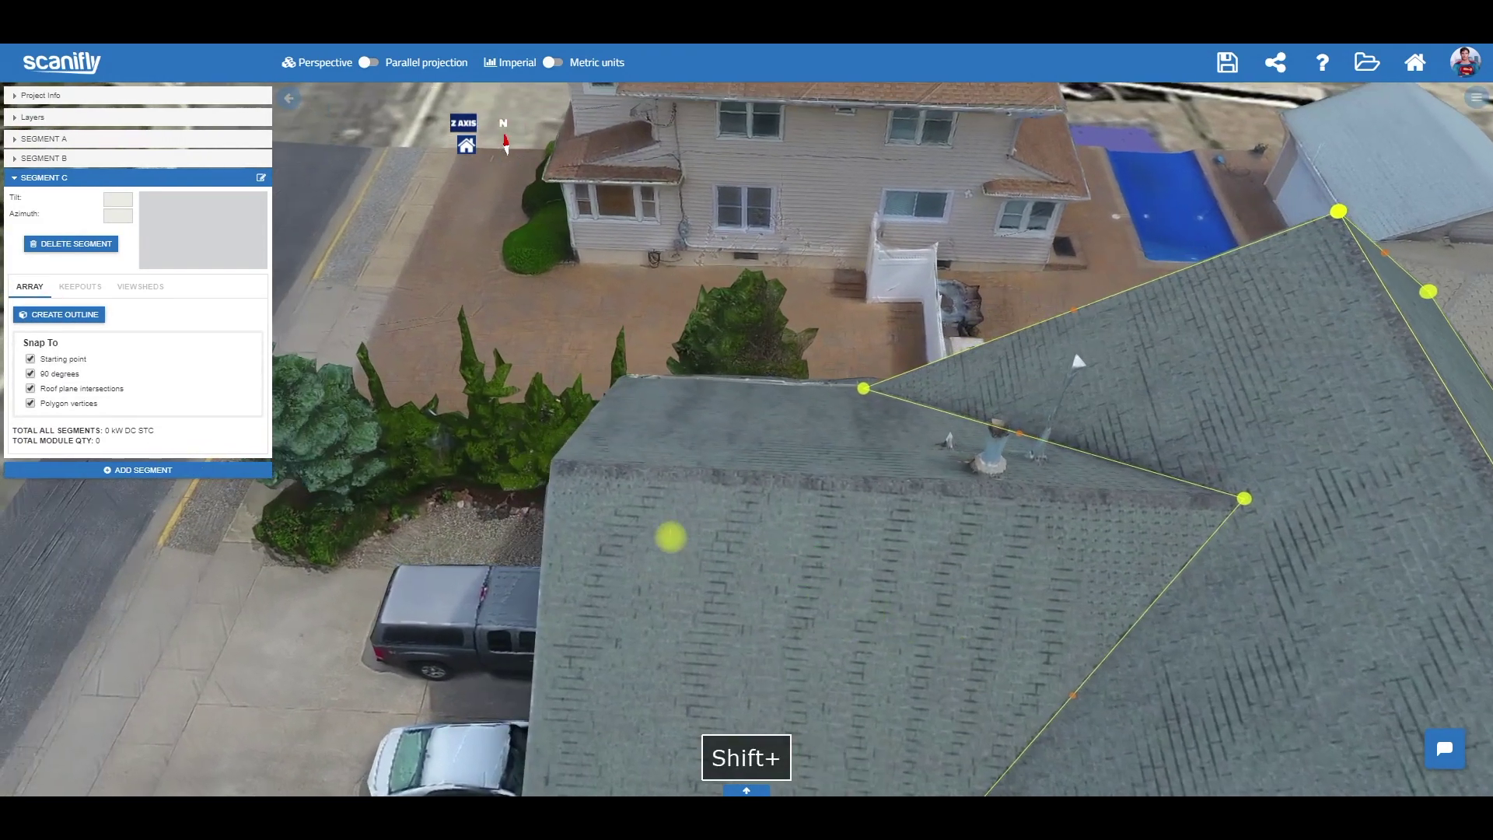
left_click(552, 469)
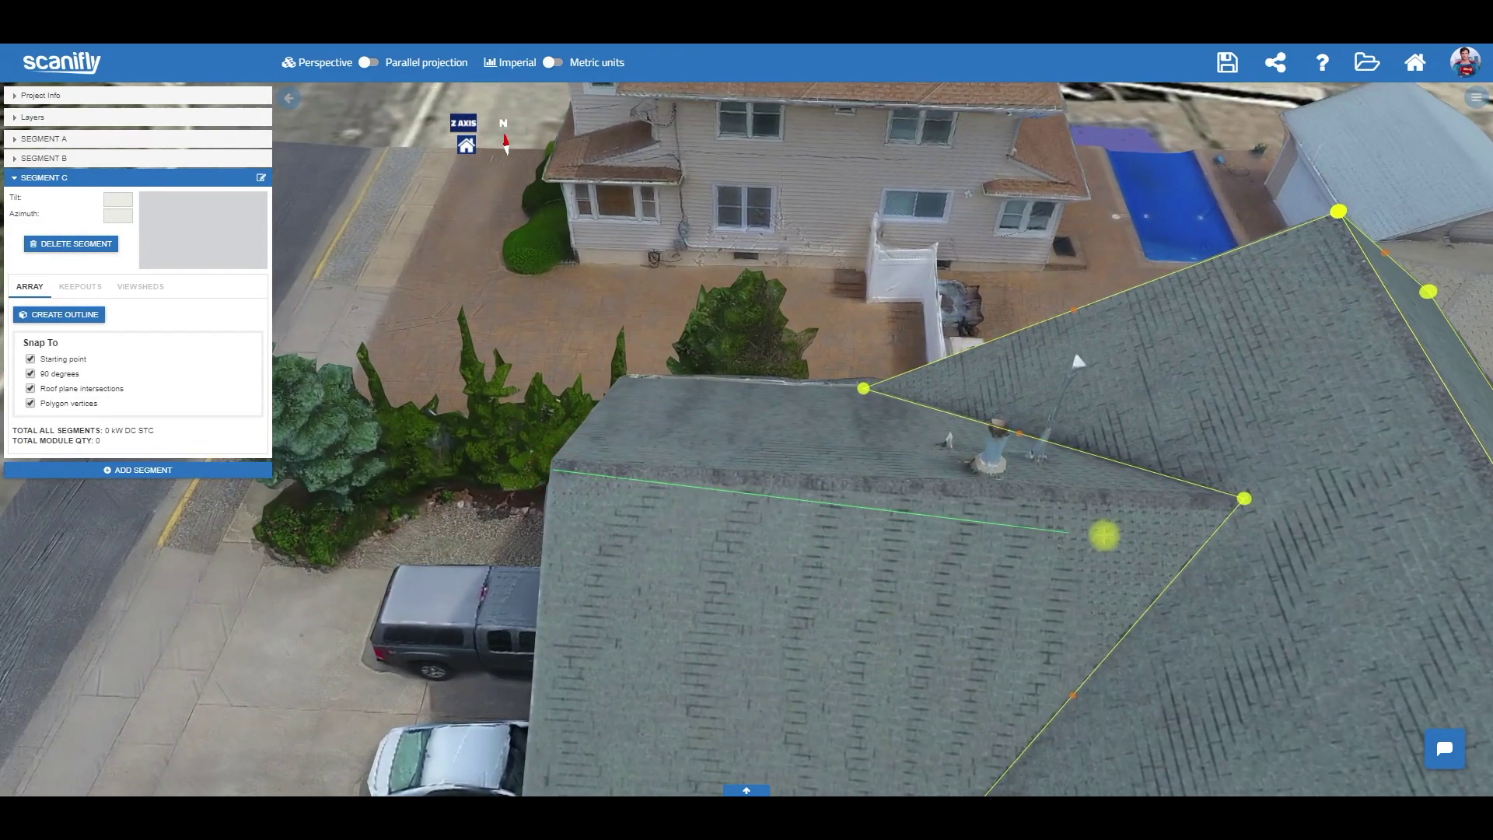
left_click_drag(1103, 534, 976, 524, "shift")
left_click(1020, 521)
Outline the valley down to segment B's lower vertex, then the eave, closing the polygon at its first corner
left_click_drag(793, 674, 850, 640, "shift")
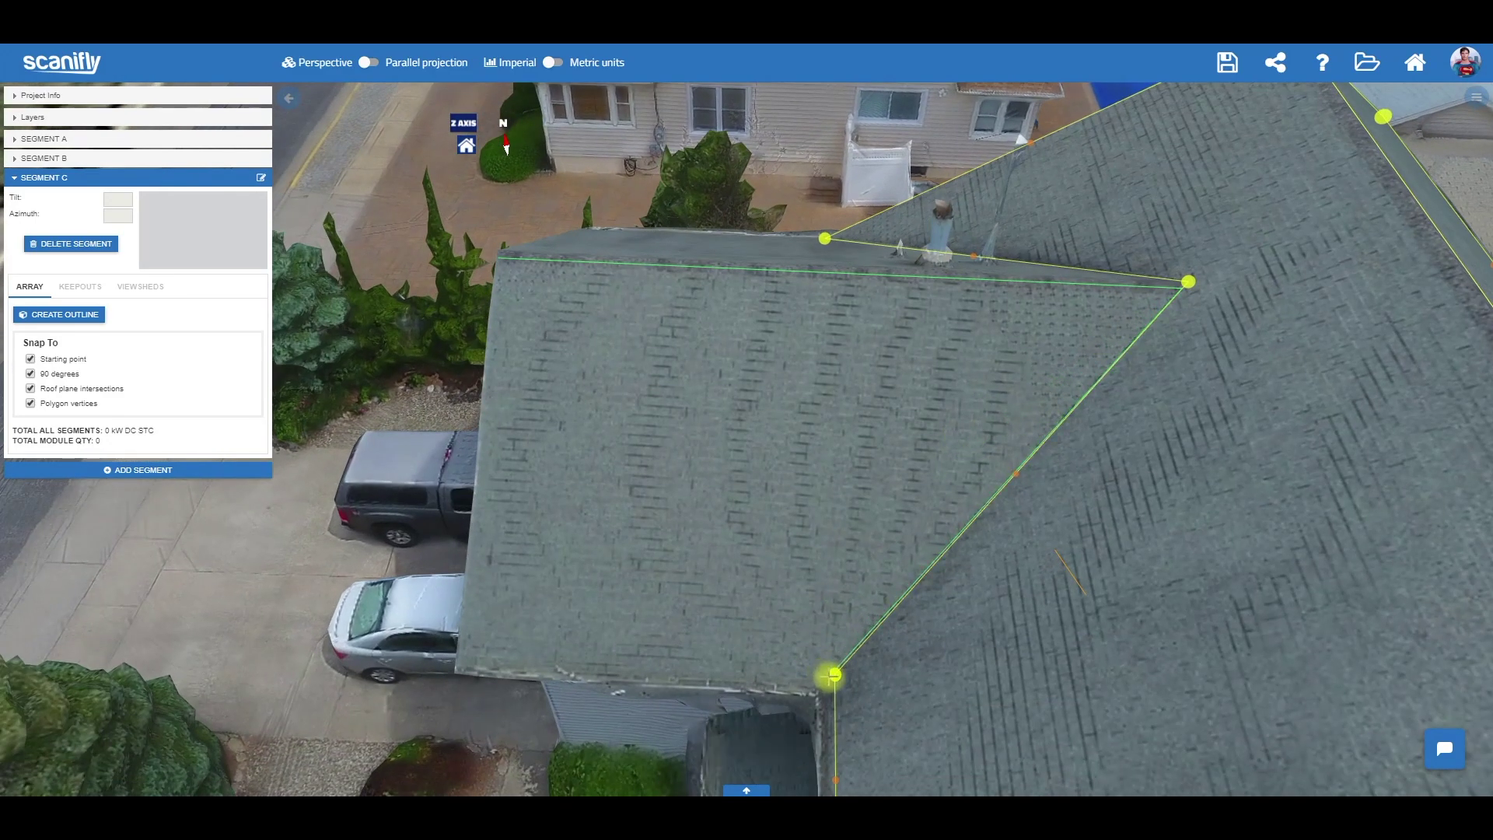
left_click(833, 675)
left_click(463, 661)
left_click(498, 258)
Move segment C's eave corner above the driveway outward to the roof corner, squaring it to 90 degrees
left_click_drag(809, 383, 1026, 489, "shift")
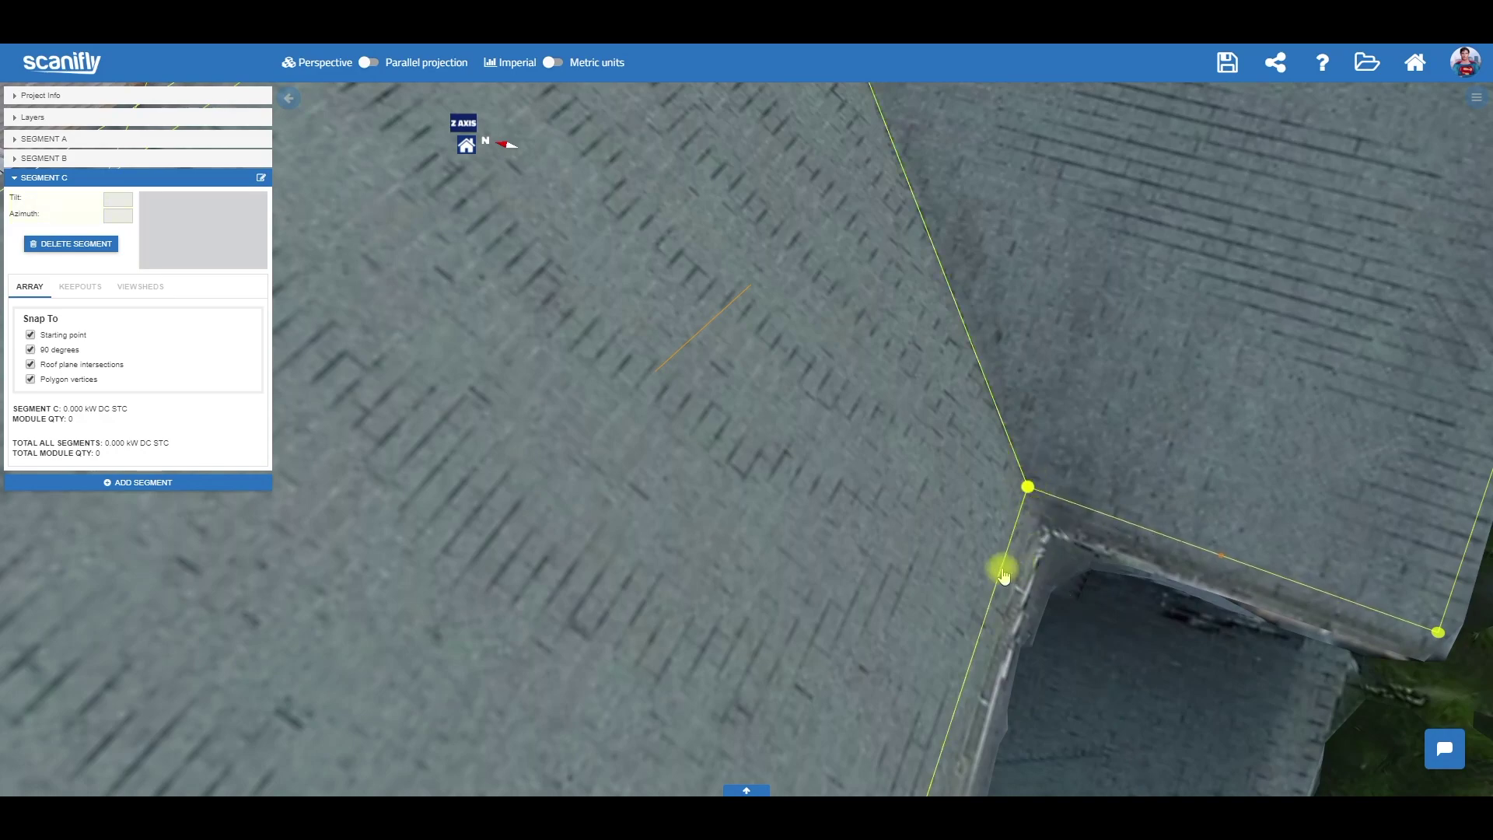
scroll(1002, 572, "down", 10)
left_click_drag(846, 633, 655, 598, "shift")
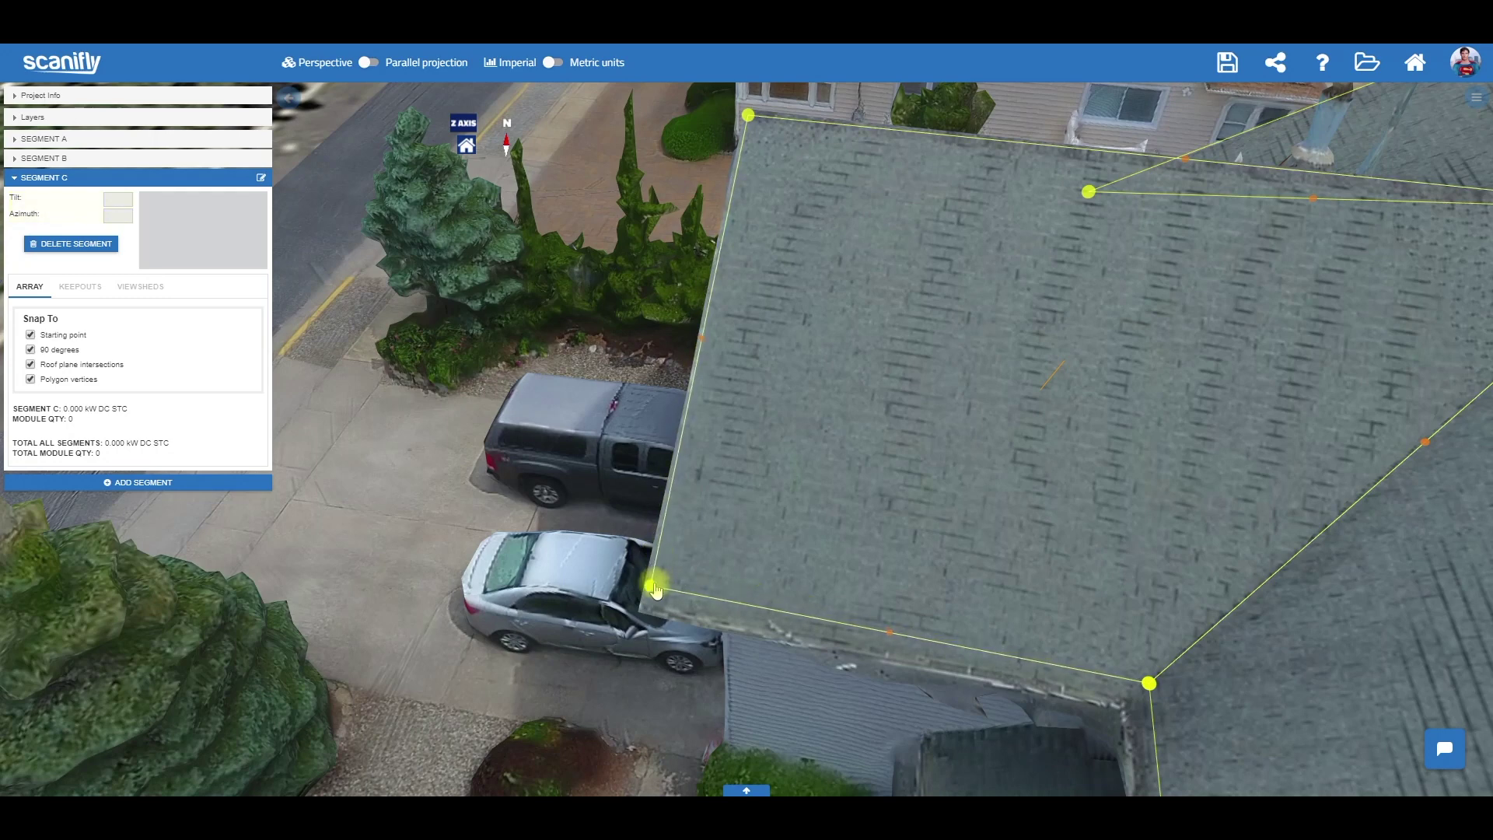
mouse_move(656, 591)
left_mouse_down()
mouse_move(728, 667)
mouse_move(651, 603)
left_mouse_up()
scroll(700, 579, "down", 6)
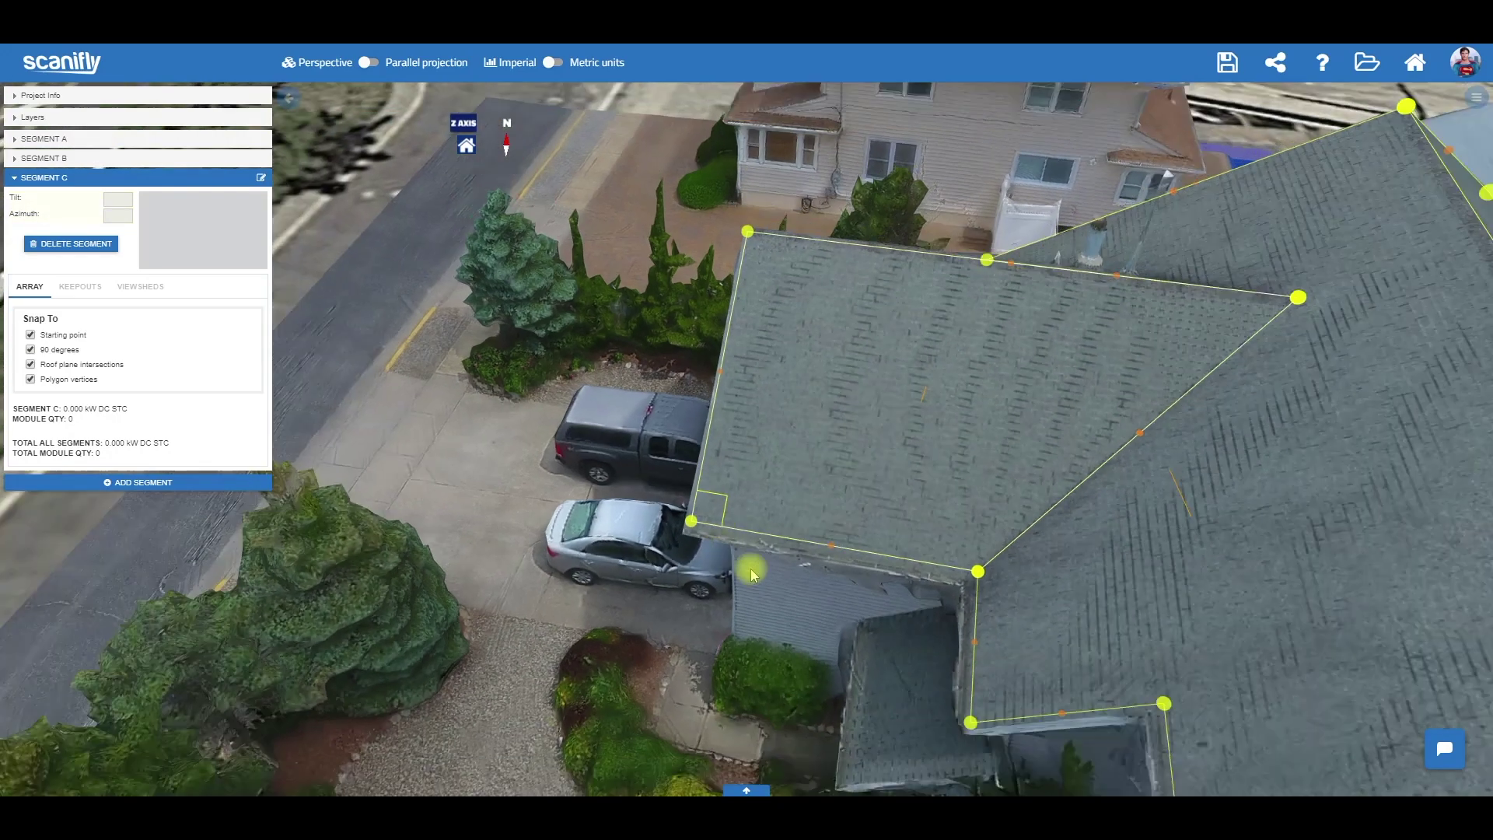
Add a fourth segment for the garage wing's other plane and outline its ridge from the valley peak to the gable end
left_click_drag(930, 476, 923, 506, "shift")
scroll(863, 494, "up", 2)
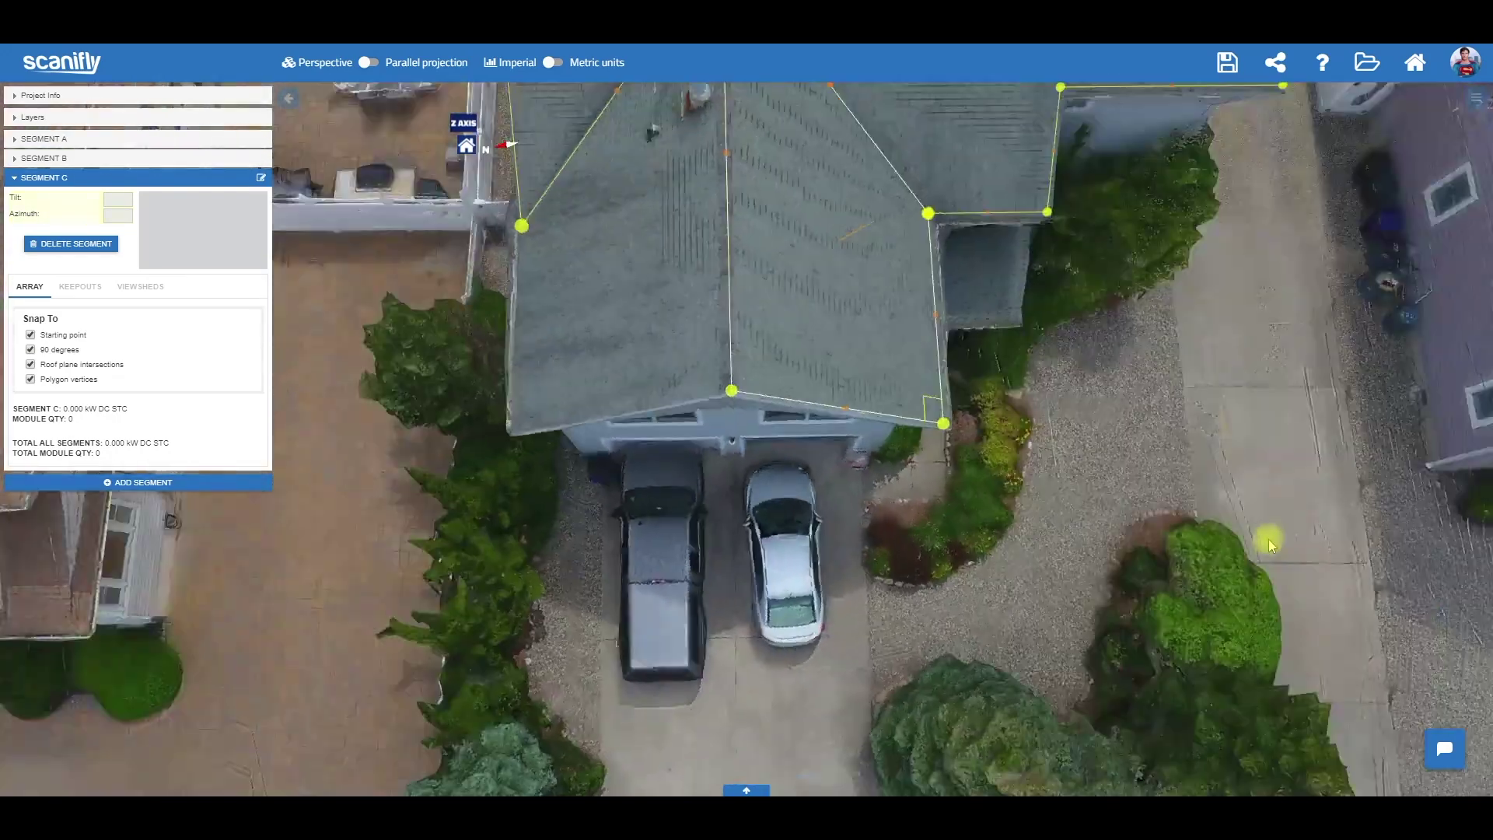
left_click_drag(1267, 539, 808, 466, "shift")
left_click(121, 483)
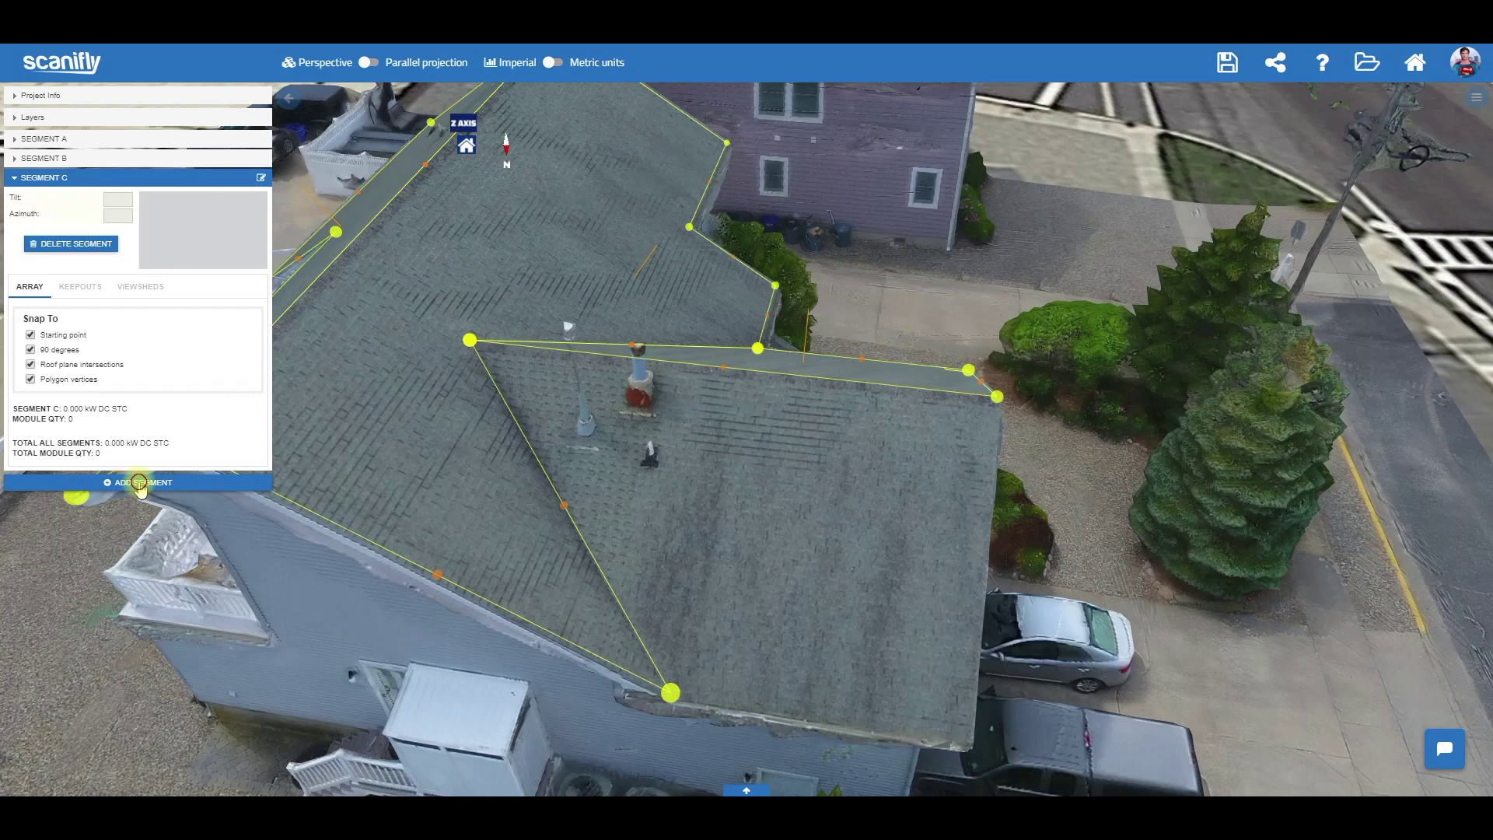
left_click(55, 344)
mouse_move(667, 490)
left_mouse_down("shift")
mouse_move(876, 591)
mouse_move(640, 490)
left_mouse_up("shift")
left_click(642, 478)
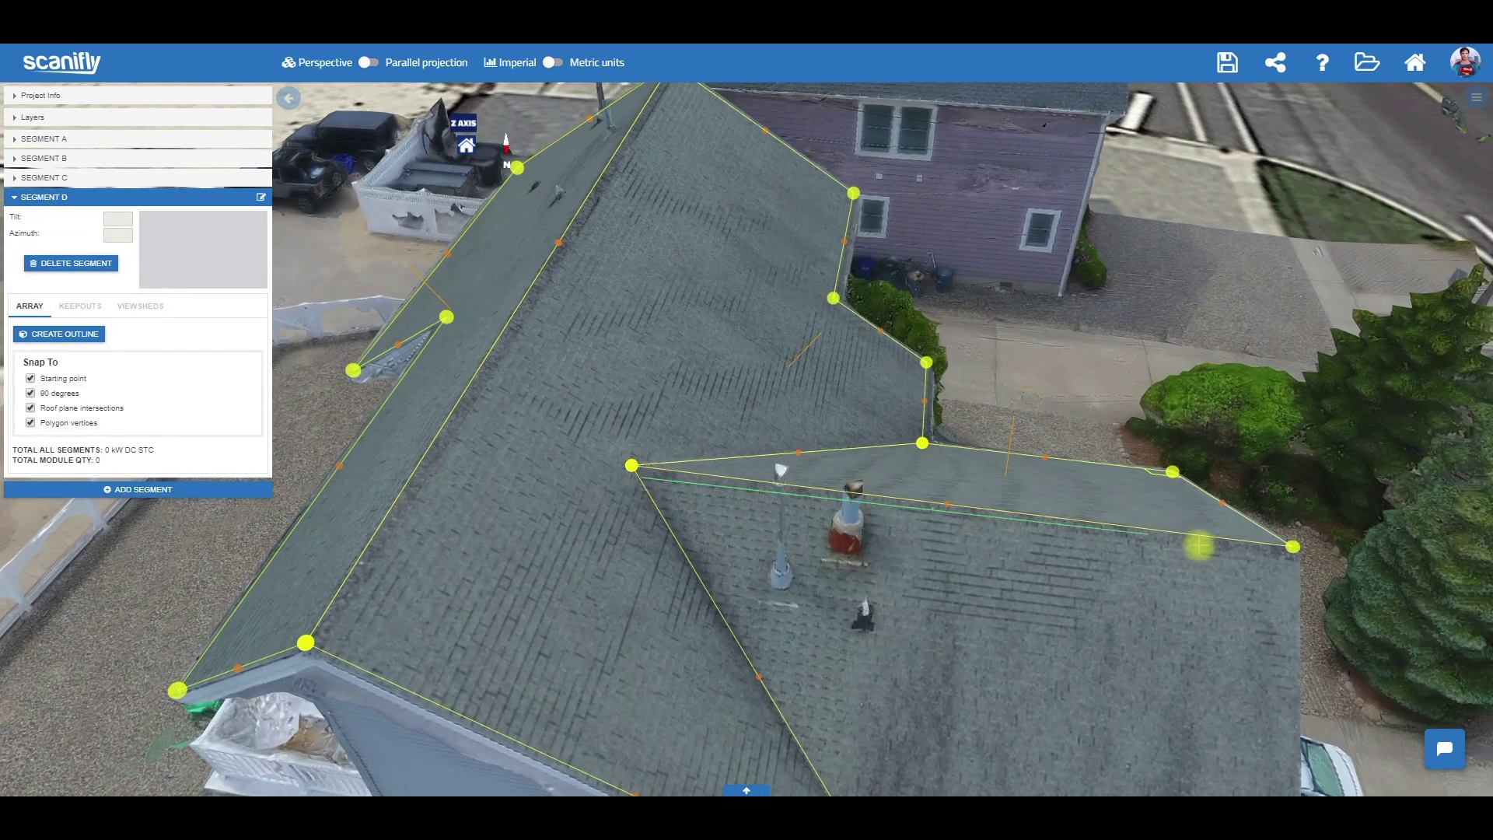
right_click_drag(1202, 544, 975, 535, "shift")
left_click_drag(906, 553, 878, 603, "shift")
right_click_drag(877, 604, 899, 476, "shift")
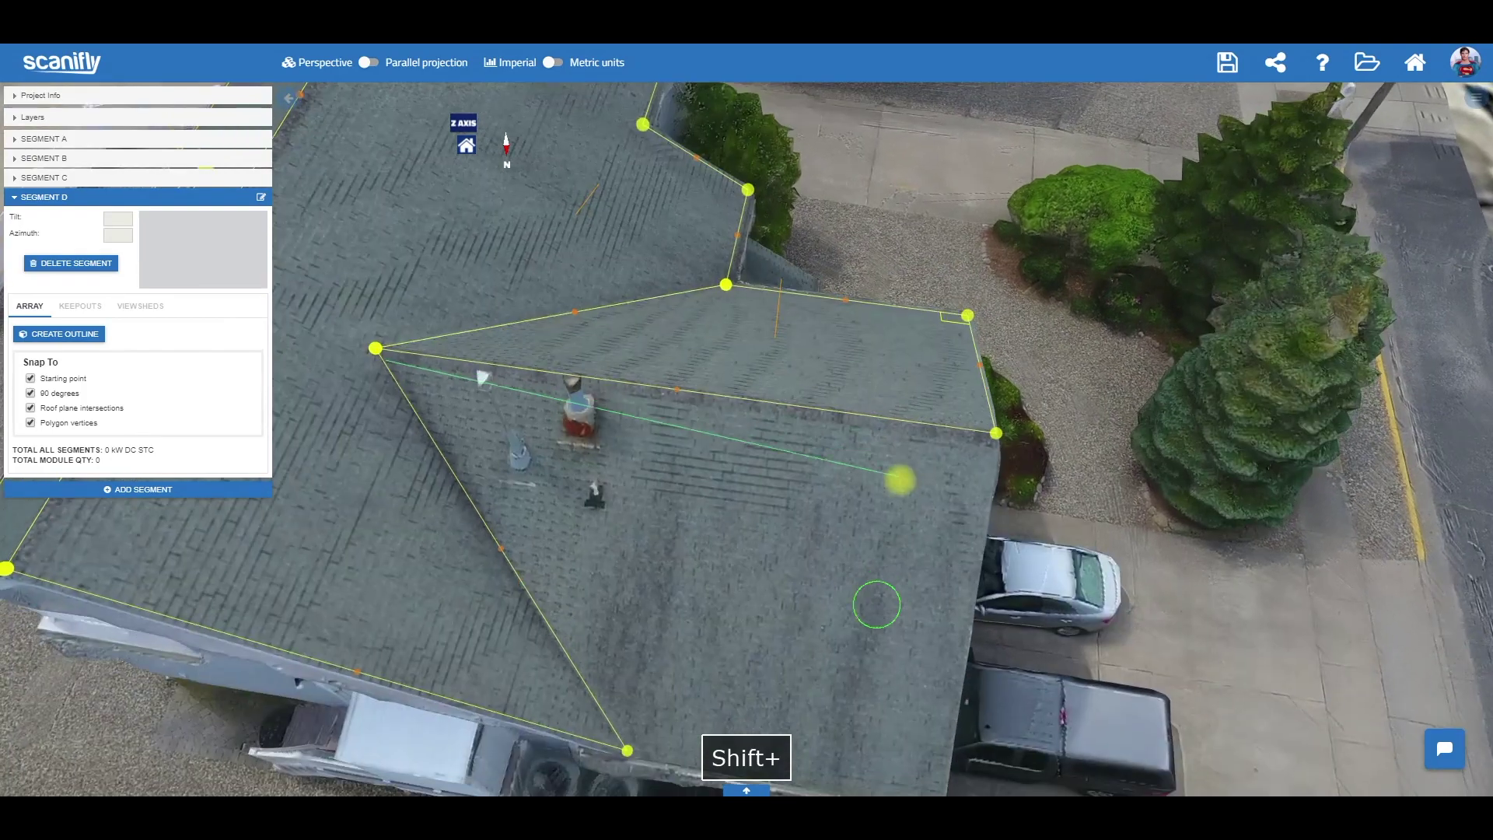
left_click(995, 449)
Outline segment D down the gable edge to the eave corner, then along the eave to the valley's lower vertex
right_click_drag(959, 557, 966, 507, "shift")
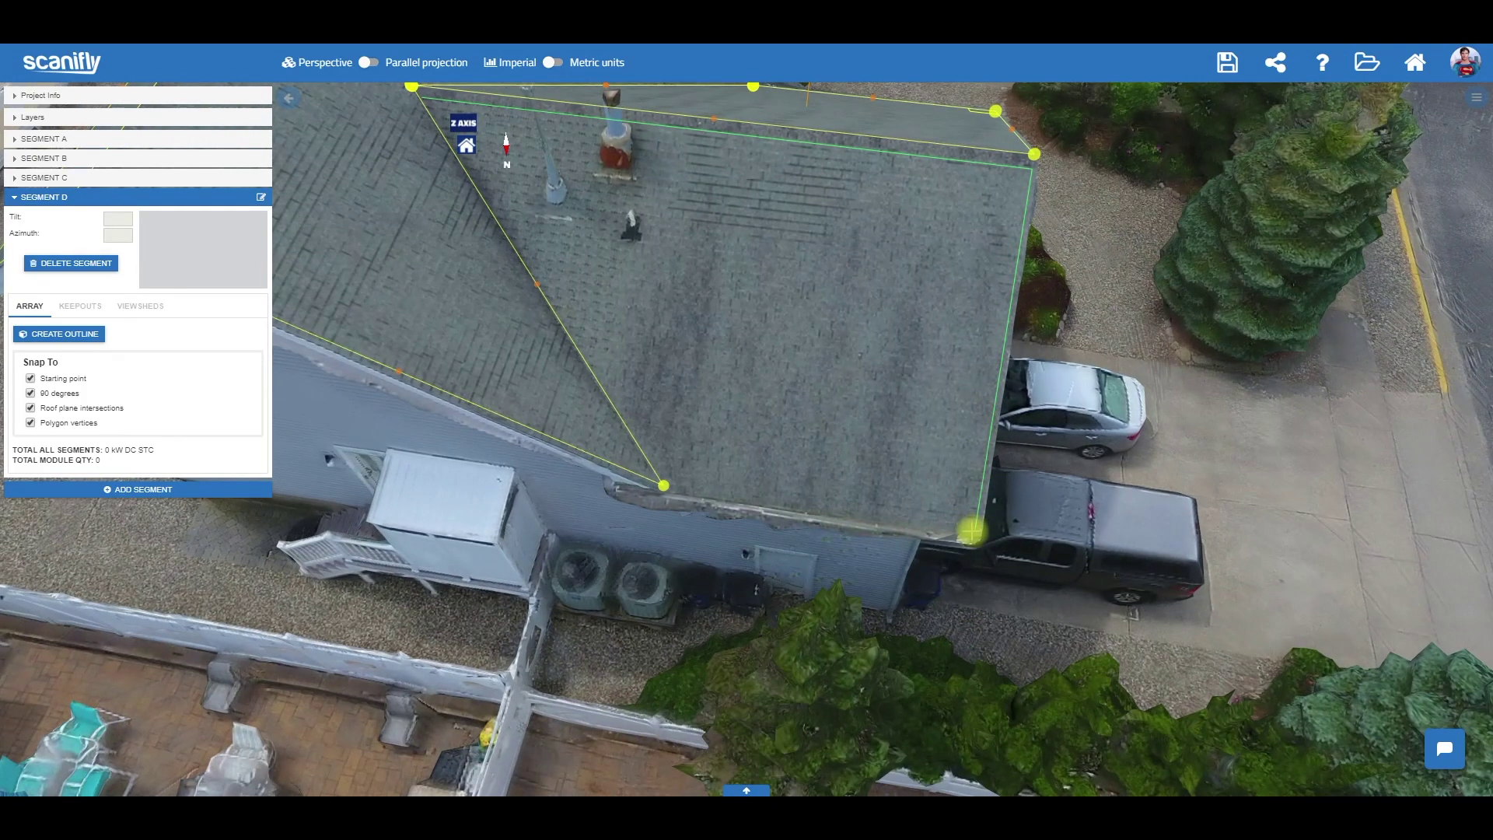
left_click(973, 534)
left_click(663, 485)
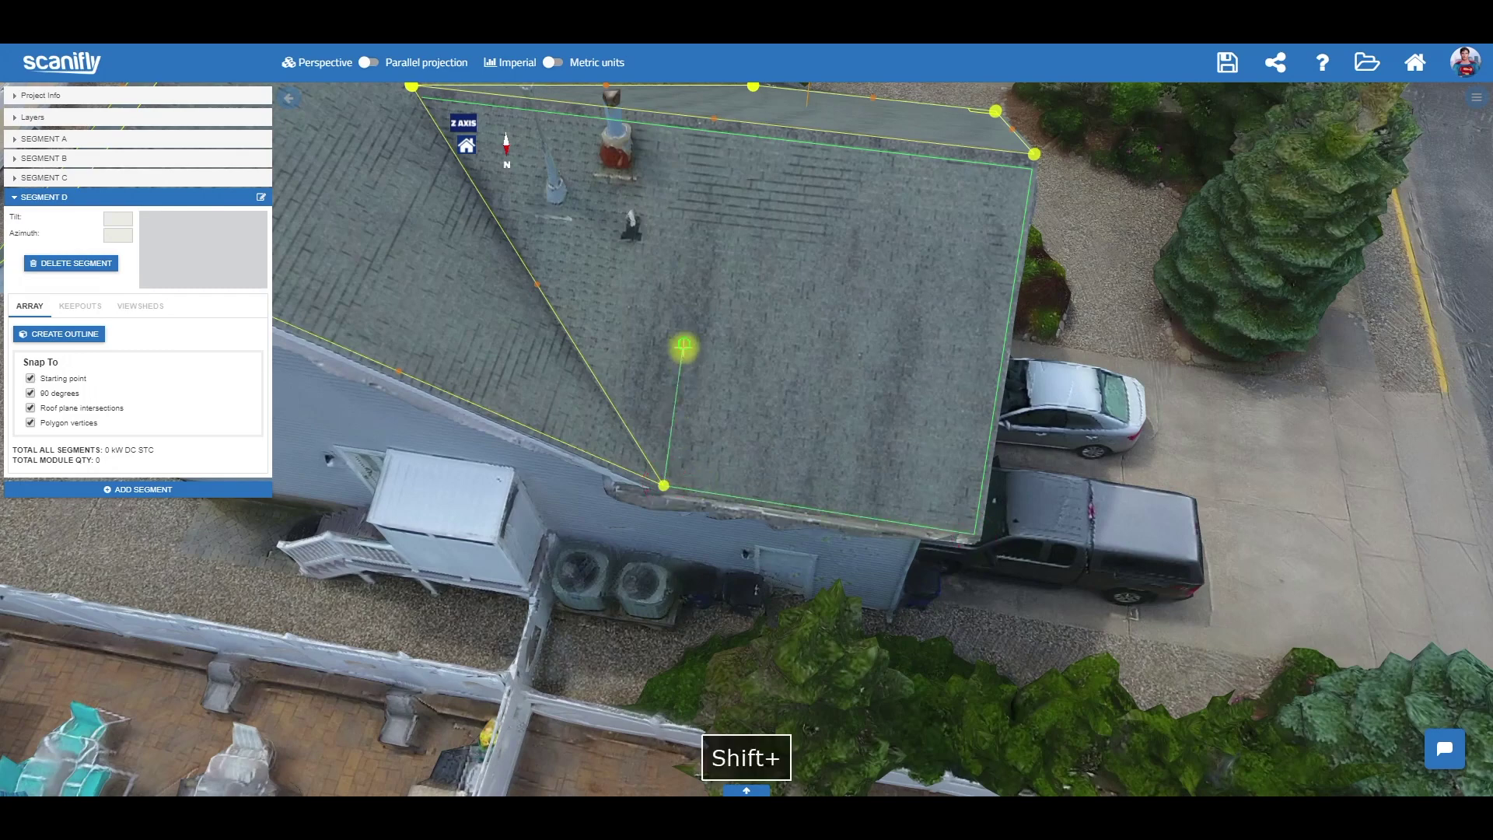
right_click_drag(683, 343, 663, 367, "shift")
right_click_drag(943, 606, 955, 294, "shift")
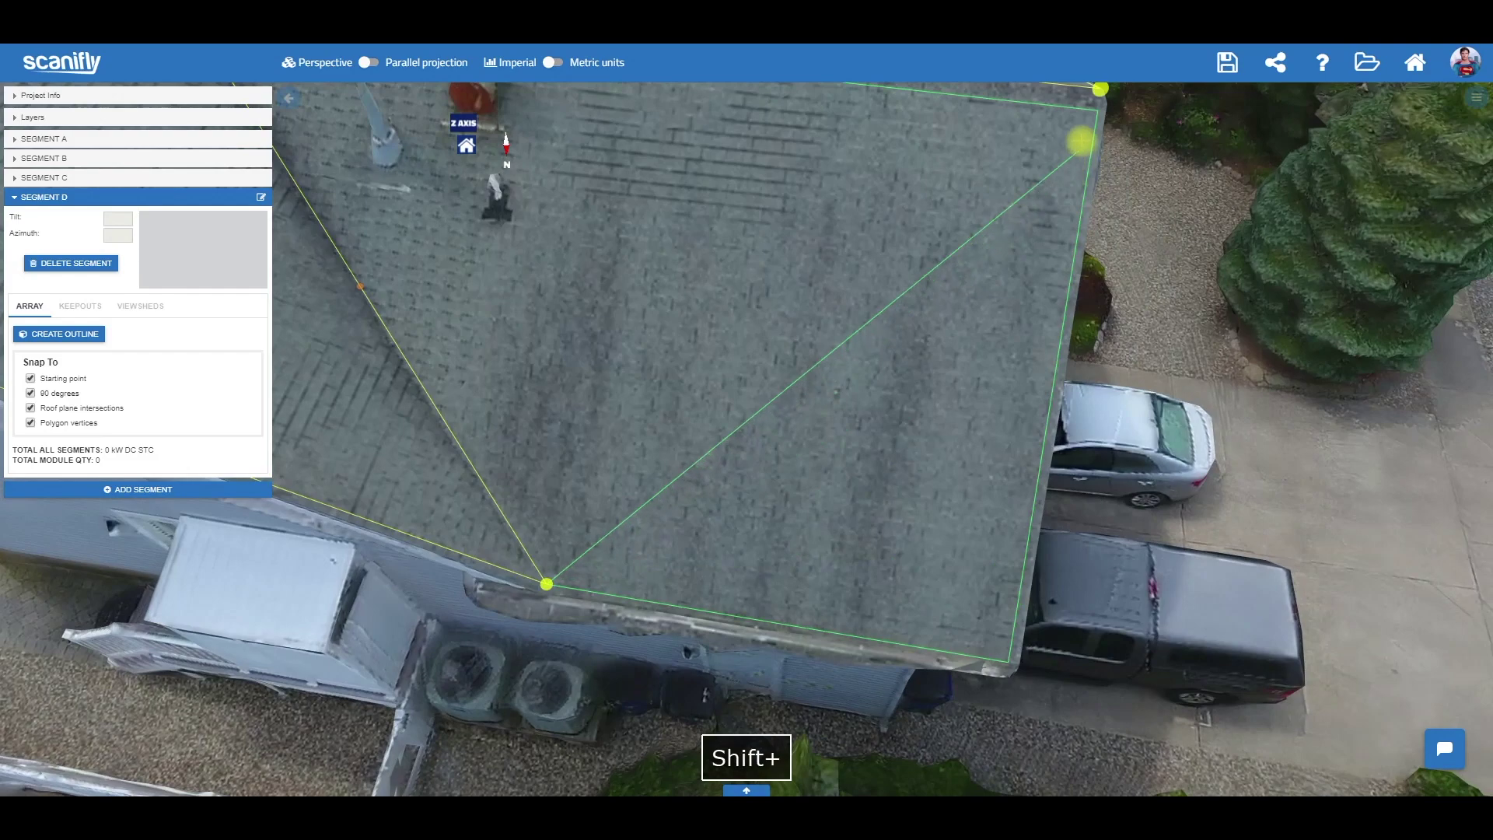
right_click_drag(642, 605, 721, 357, "shift")
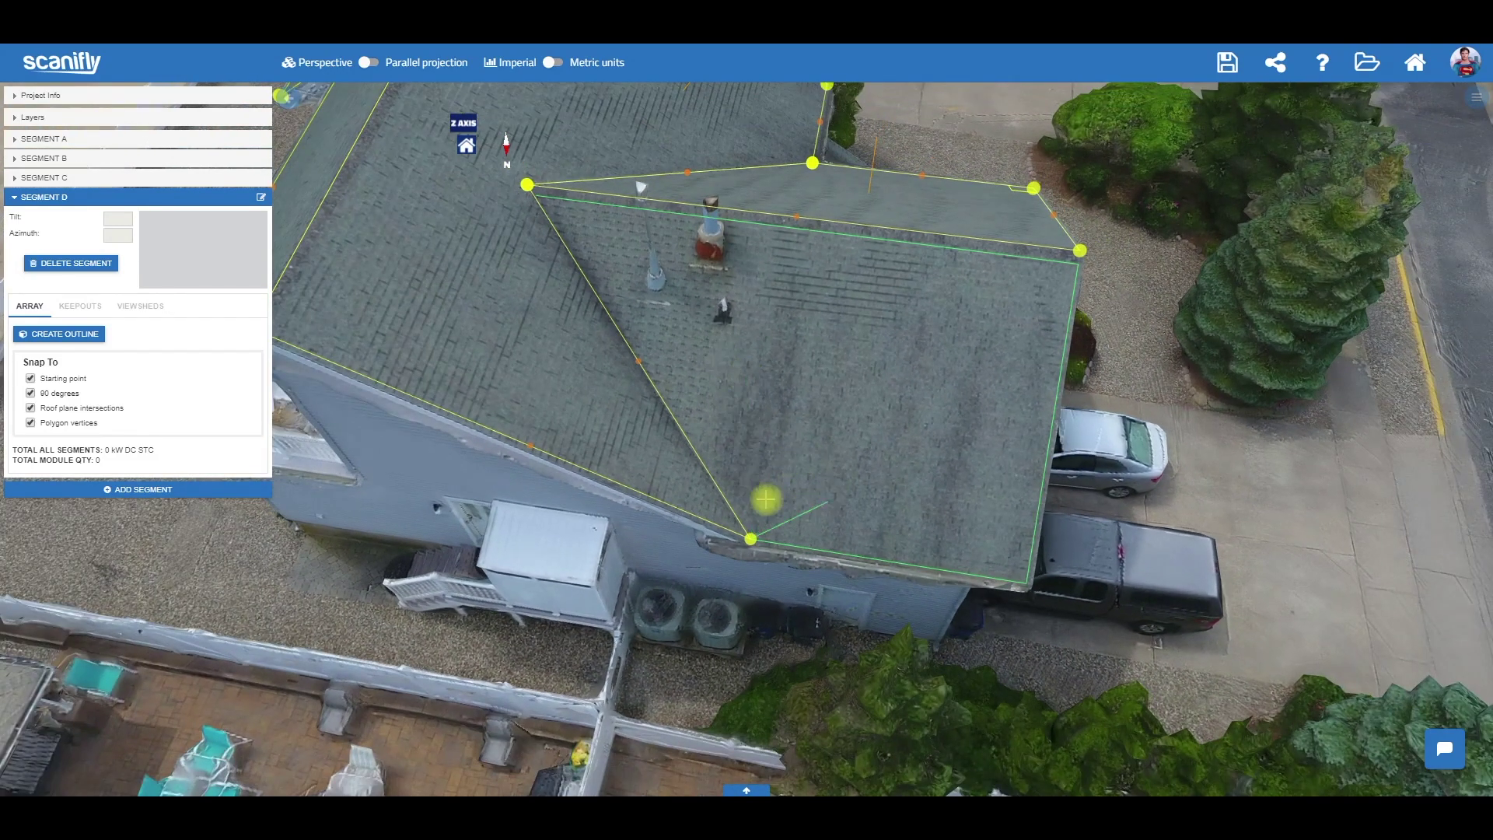
right_click_drag(832, 554, 806, 453, "shift")
scroll(807, 453, "up", 4)
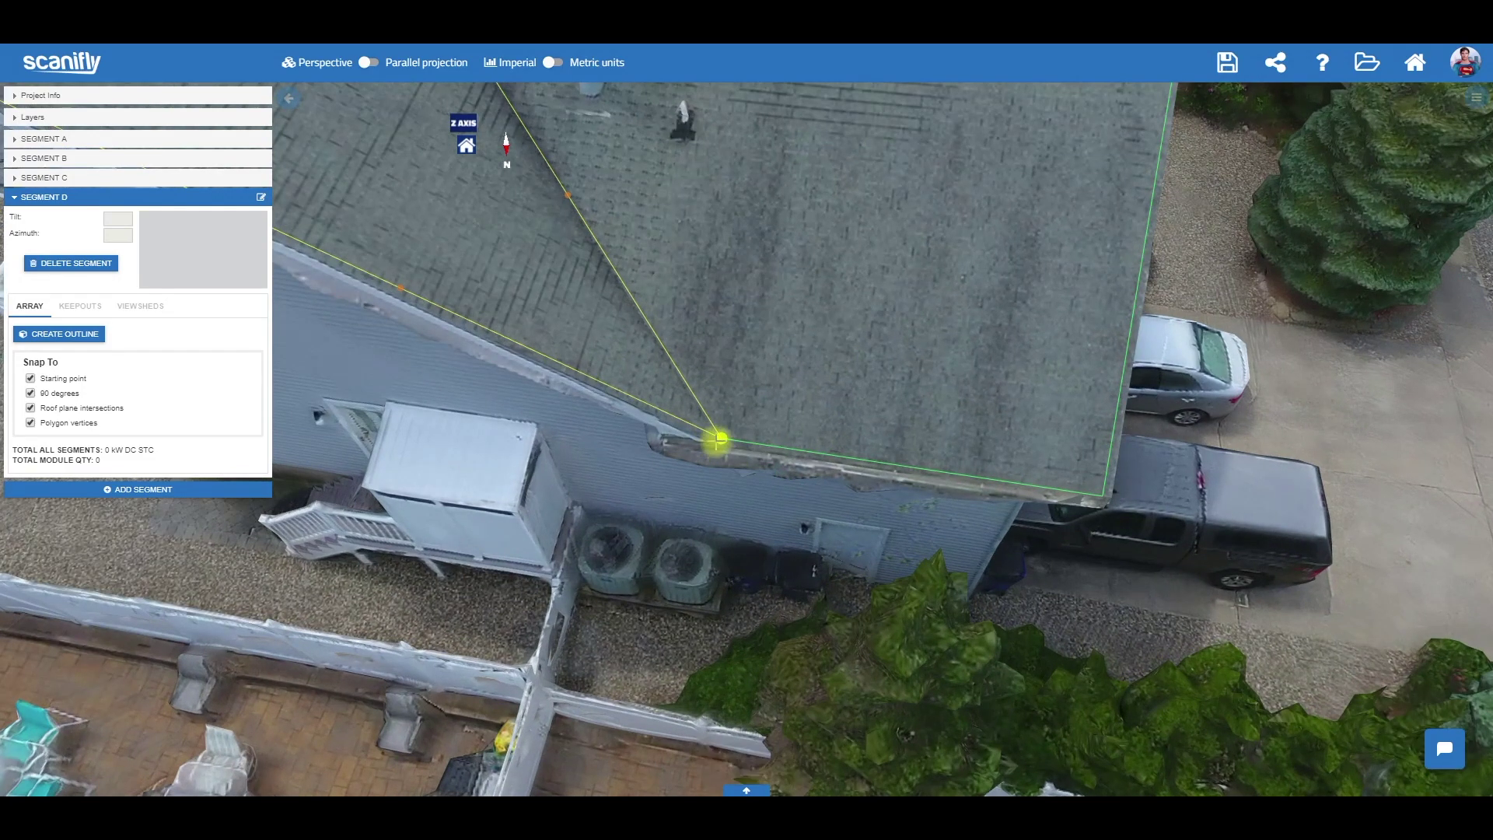
left_click(722, 438)
Close segment D's outline up the valley at its first corner and join that corner to the shared valley peak vertex
right_click_drag(760, 287, 801, 544, "shift")
scroll(760, 503, "up", 2)
left_click(583, 372)
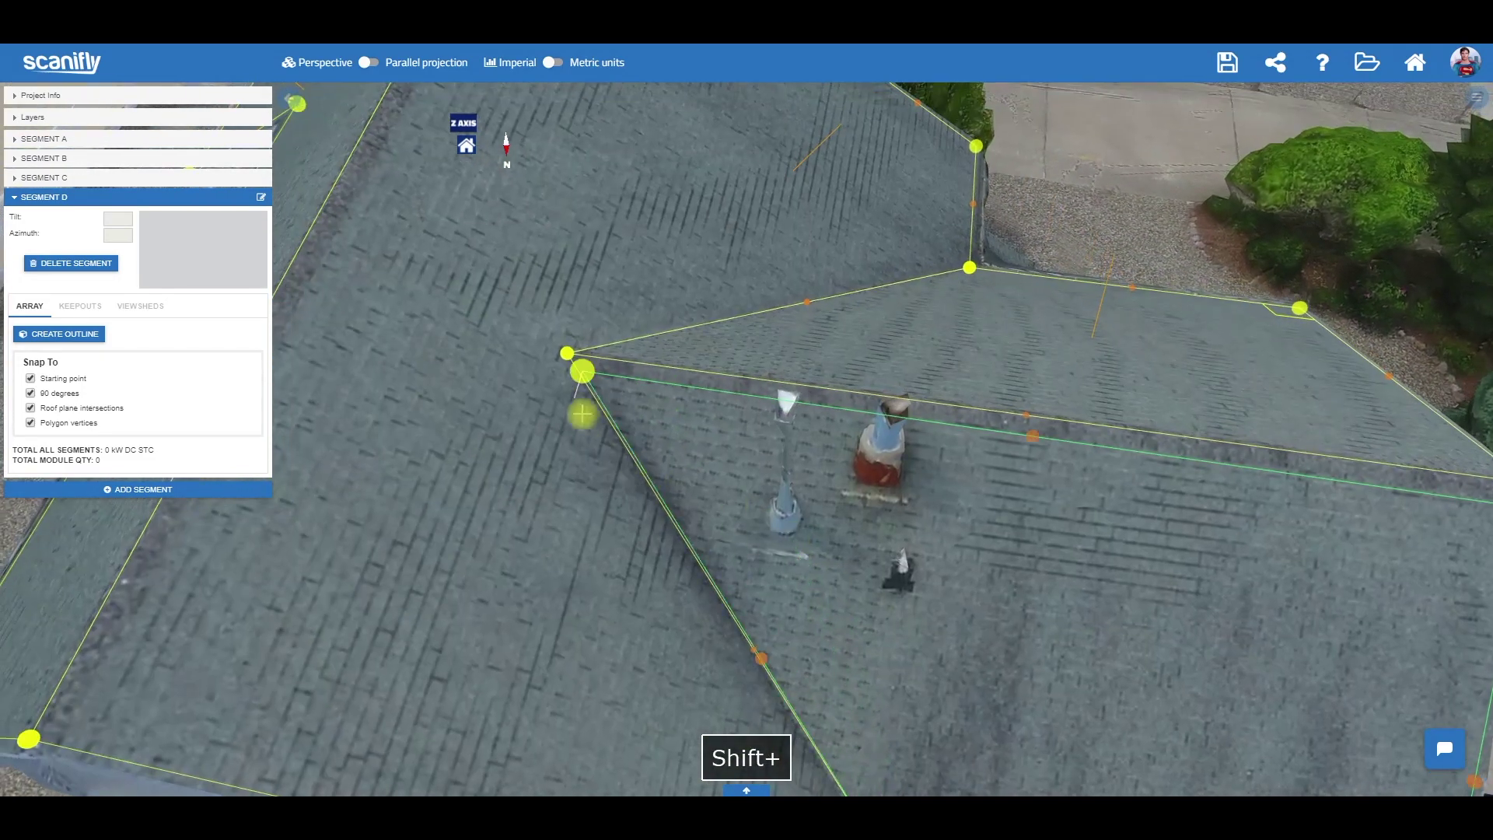
left_click(582, 373)
Move segment C's ridge vertex at the gable end onto segment D's ridge vertex so both planes share one ridge line
scroll(688, 424, "down", 2)
mouse_move(600, 406)
left_mouse_down("shift")
mouse_move(647, 530)
mouse_move(644, 499)
left_mouse_up("shift")
scroll(646, 499, "down", 3)
left_click_drag(1046, 593, 760, 531, "shift")
left_click_drag(846, 554, 723, 611)
scroll(674, 404, "up", 2)
scroll(685, 571, "up", 2)
left_click_drag(594, 583, 634, 527, "shift")
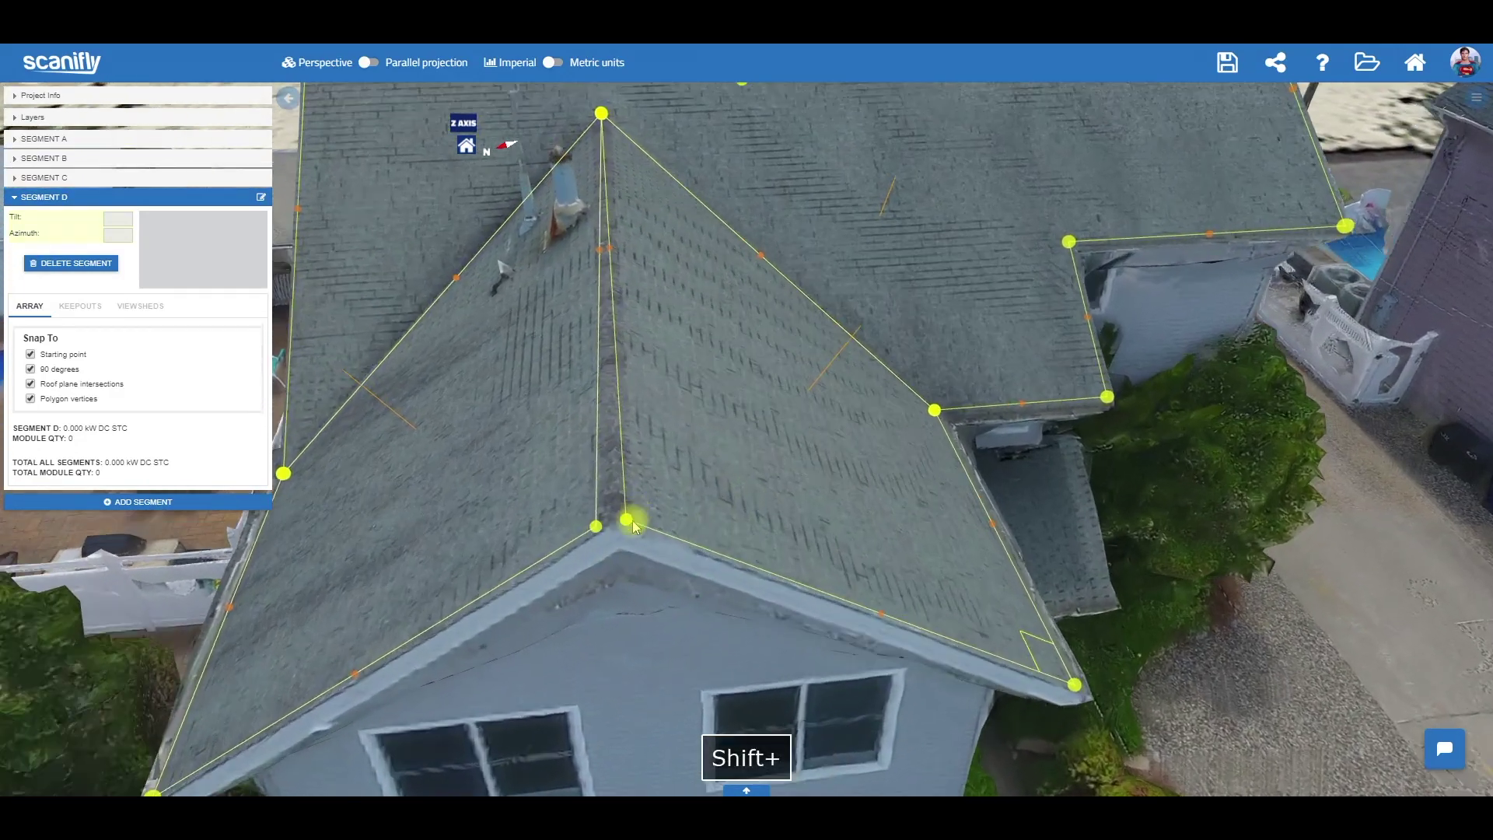
scroll(605, 531, "up", 2)
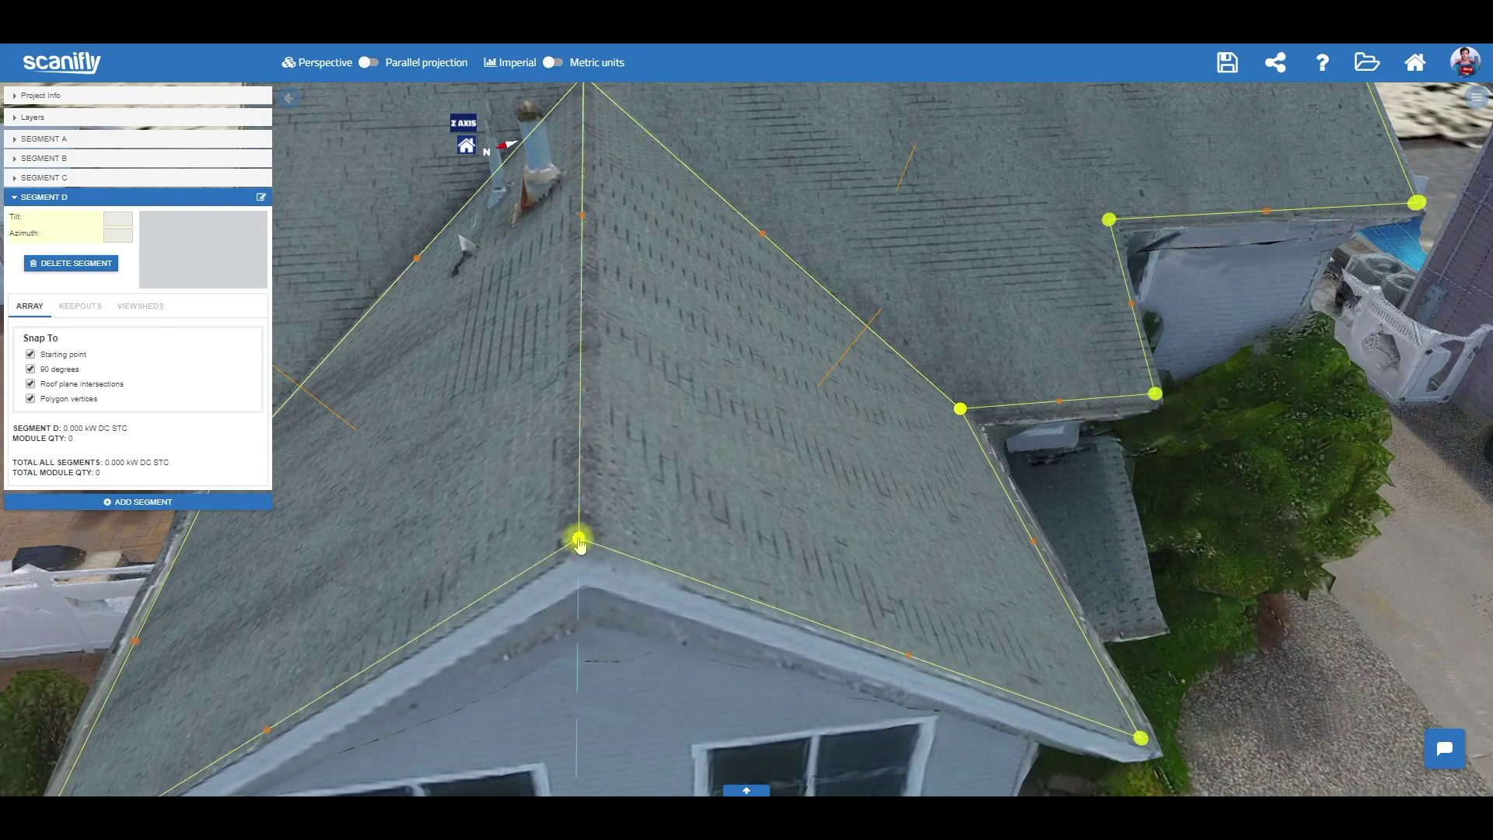
Examine the four joined roof outlines from above and from several sides, checking their shared ridges and valleys
scroll(657, 437, "down", 2)
scroll(657, 438, "down", 4)
left_click_drag(690, 237, 890, 464)
scroll(683, 422, "down", 2)
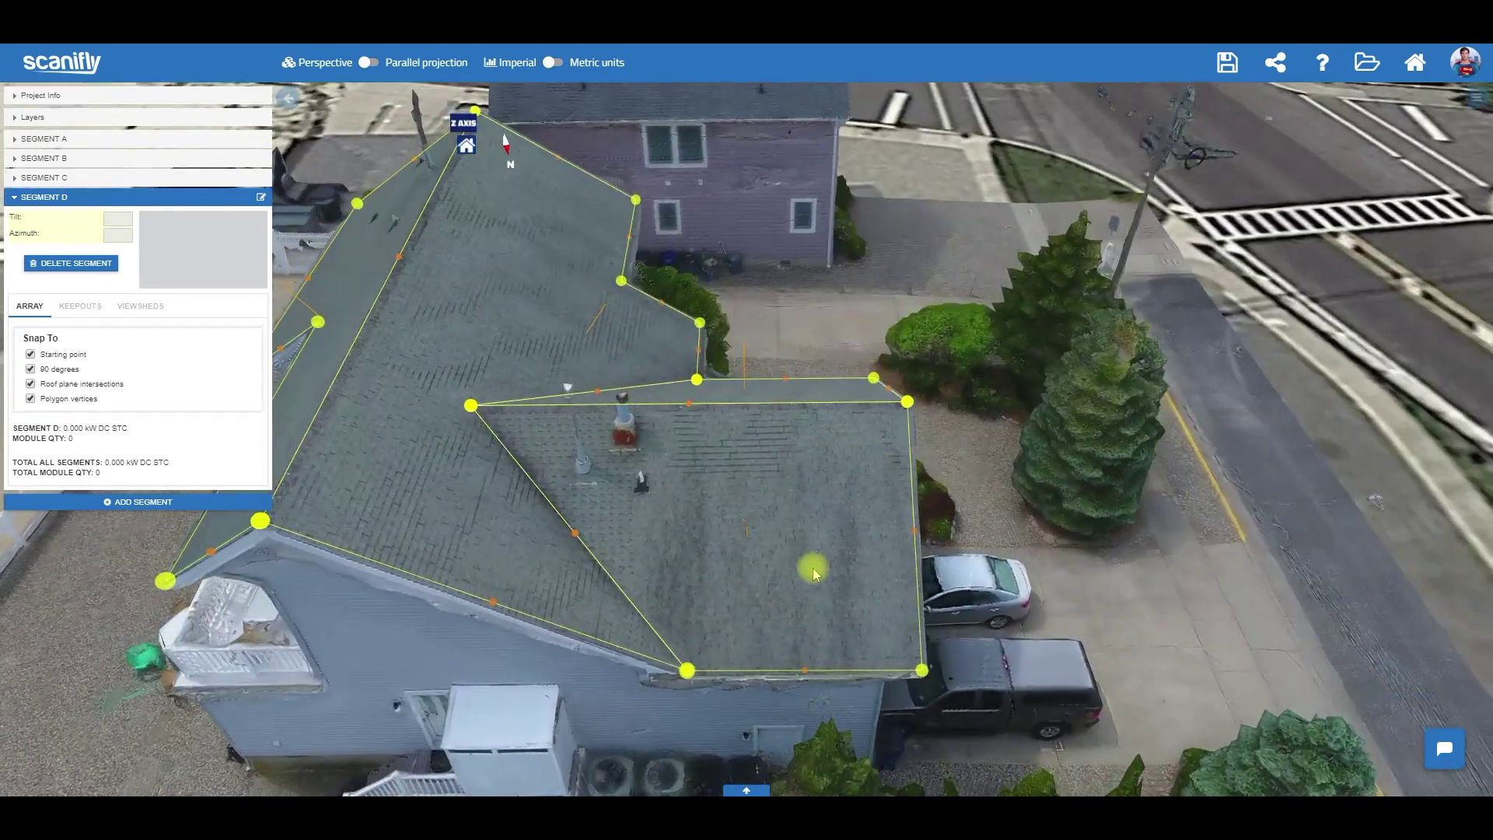
left_click_drag(800, 576, 768, 446, "shift")
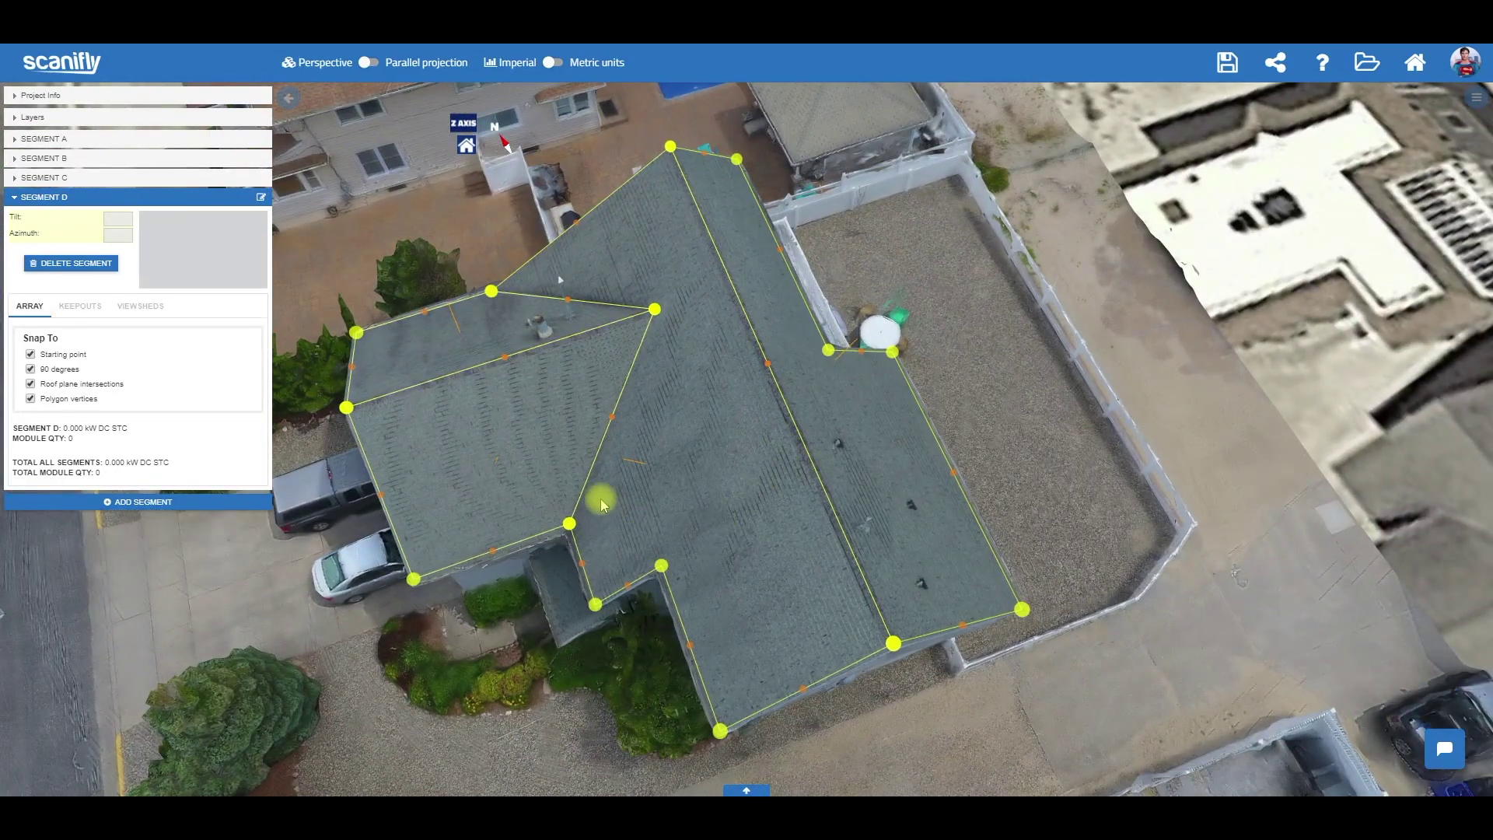
left_click_drag(697, 504, 942, 558)
left_click_drag(830, 595, 810, 495, "shift")
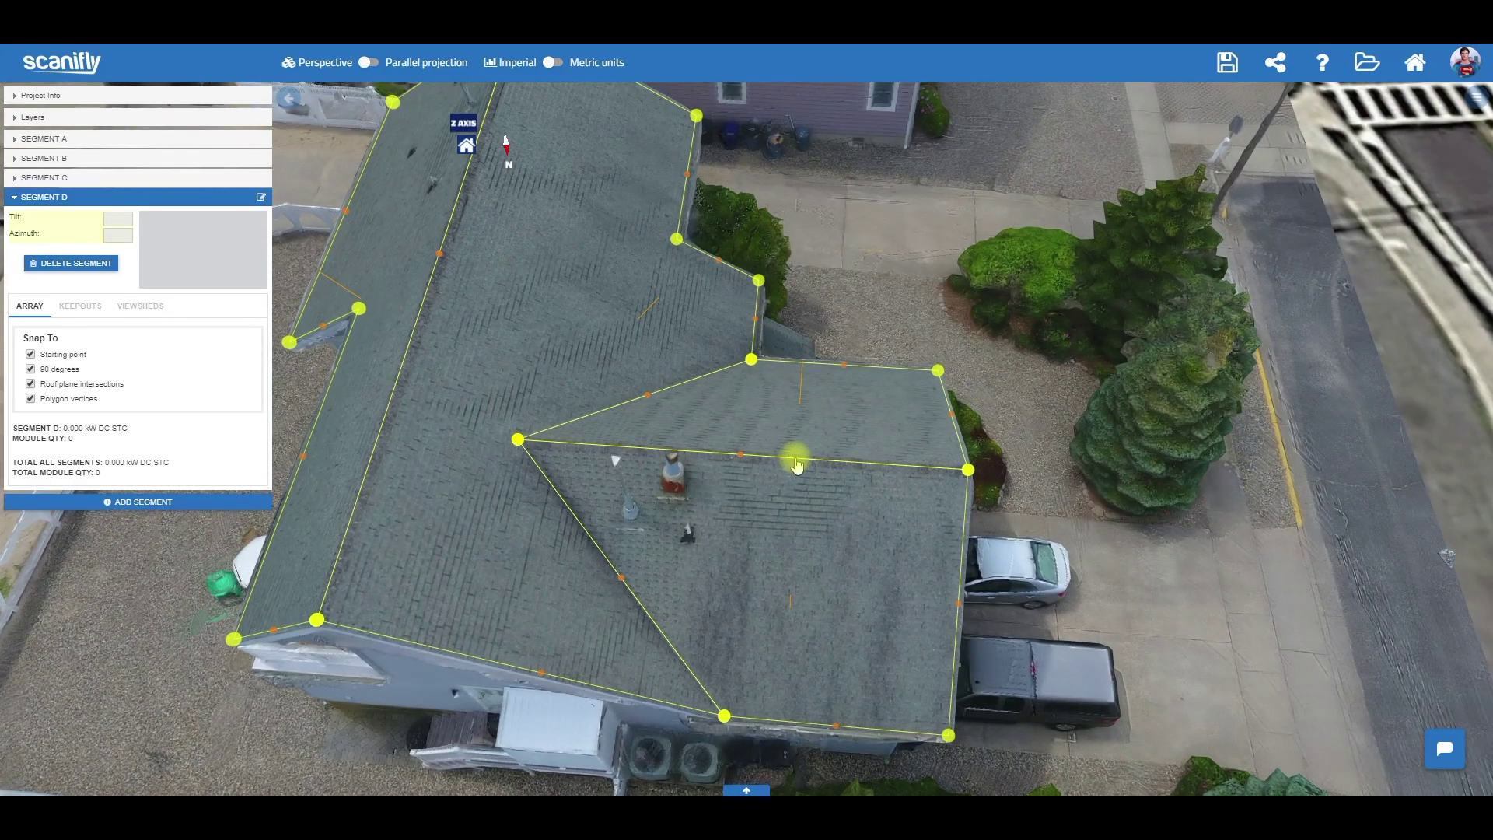
left_click_drag(798, 498, 847, 555, "shift")
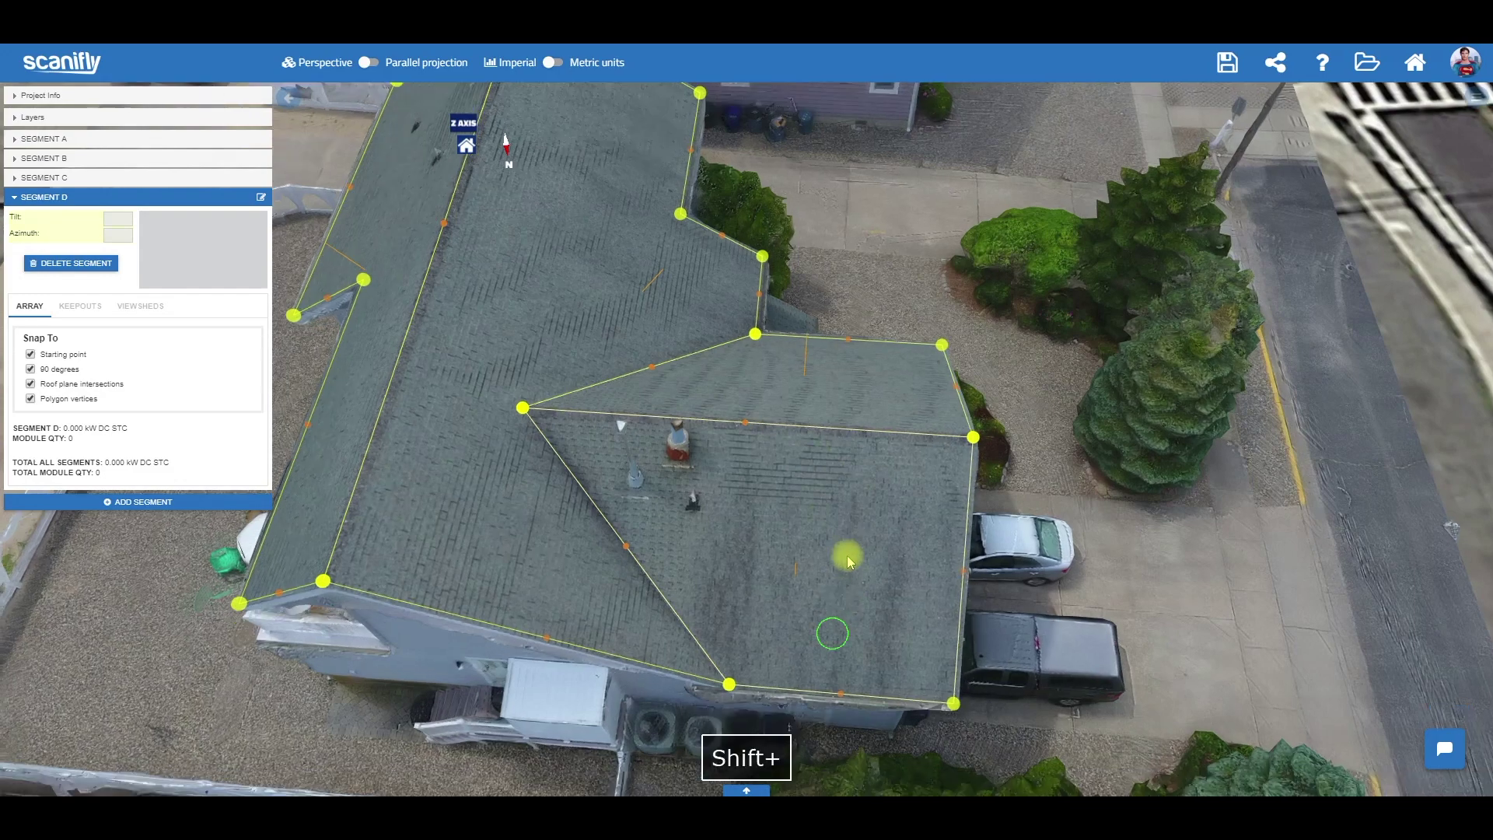
left_click_drag(814, 489, 814, 553, "shift")
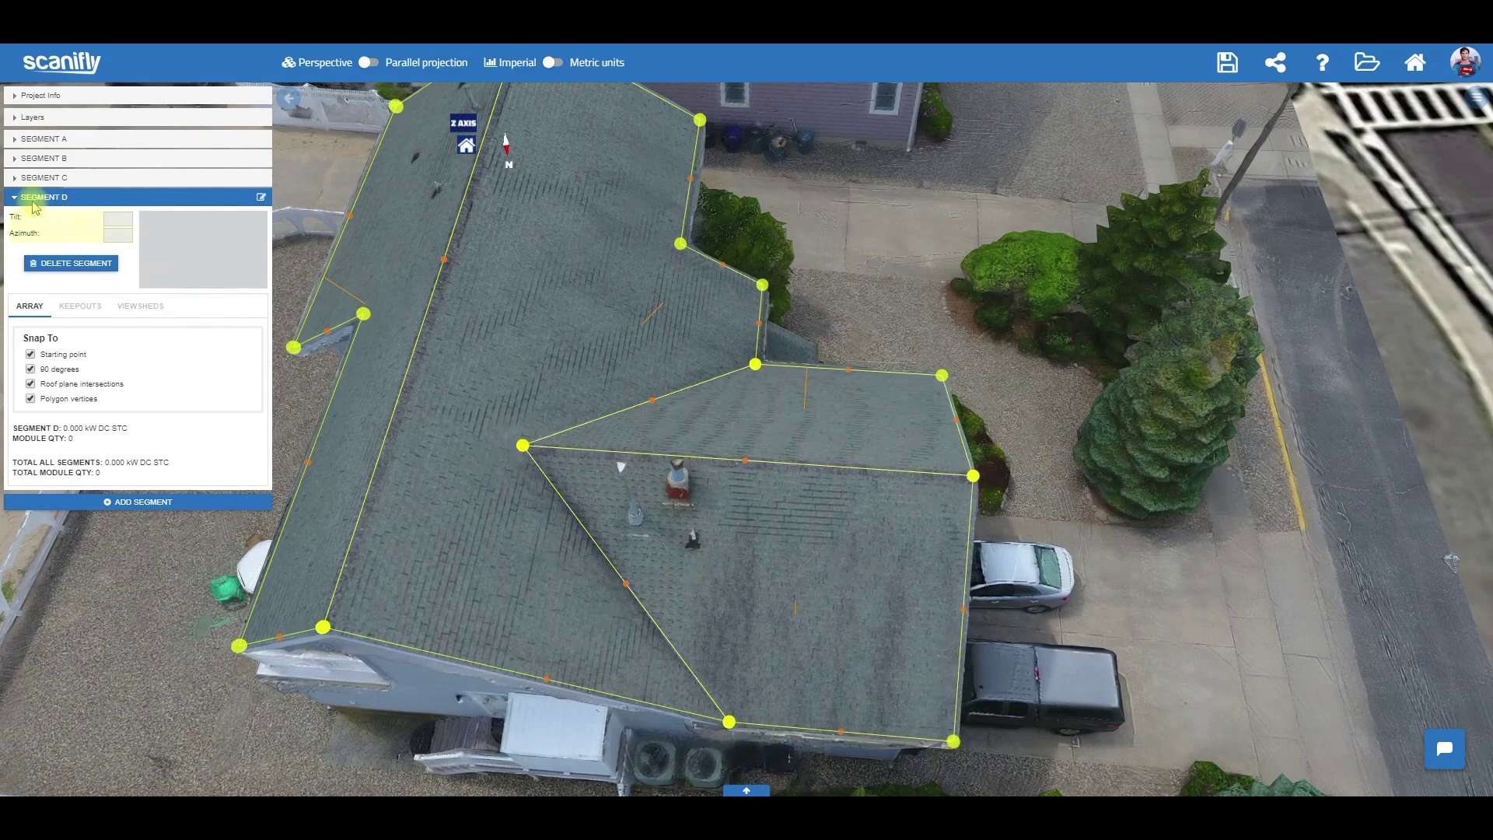
left_click_drag(700, 577, 751, 540, "shift")
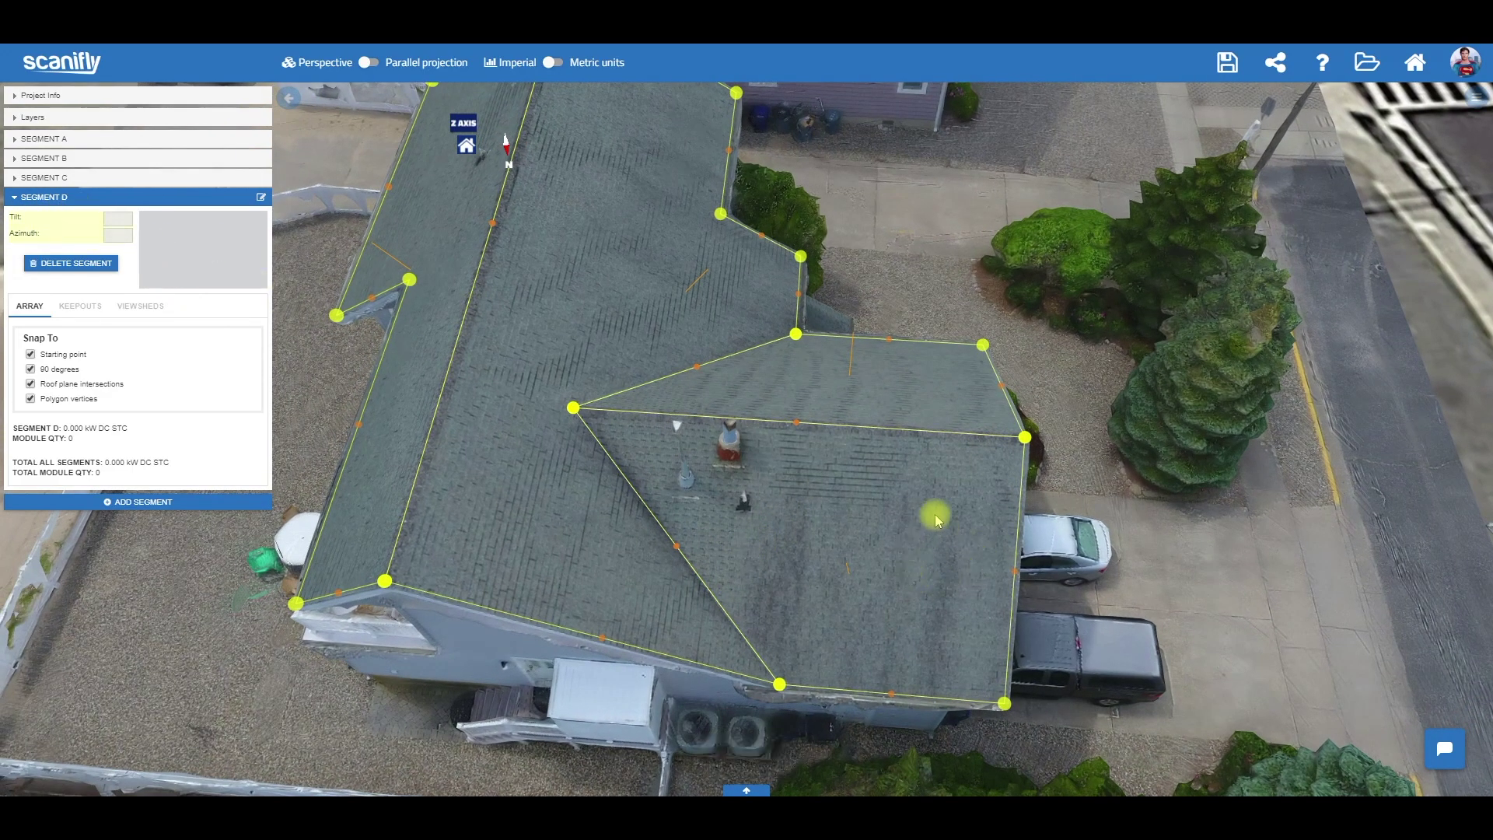
left_click_drag(936, 515, 896, 536, "shift")
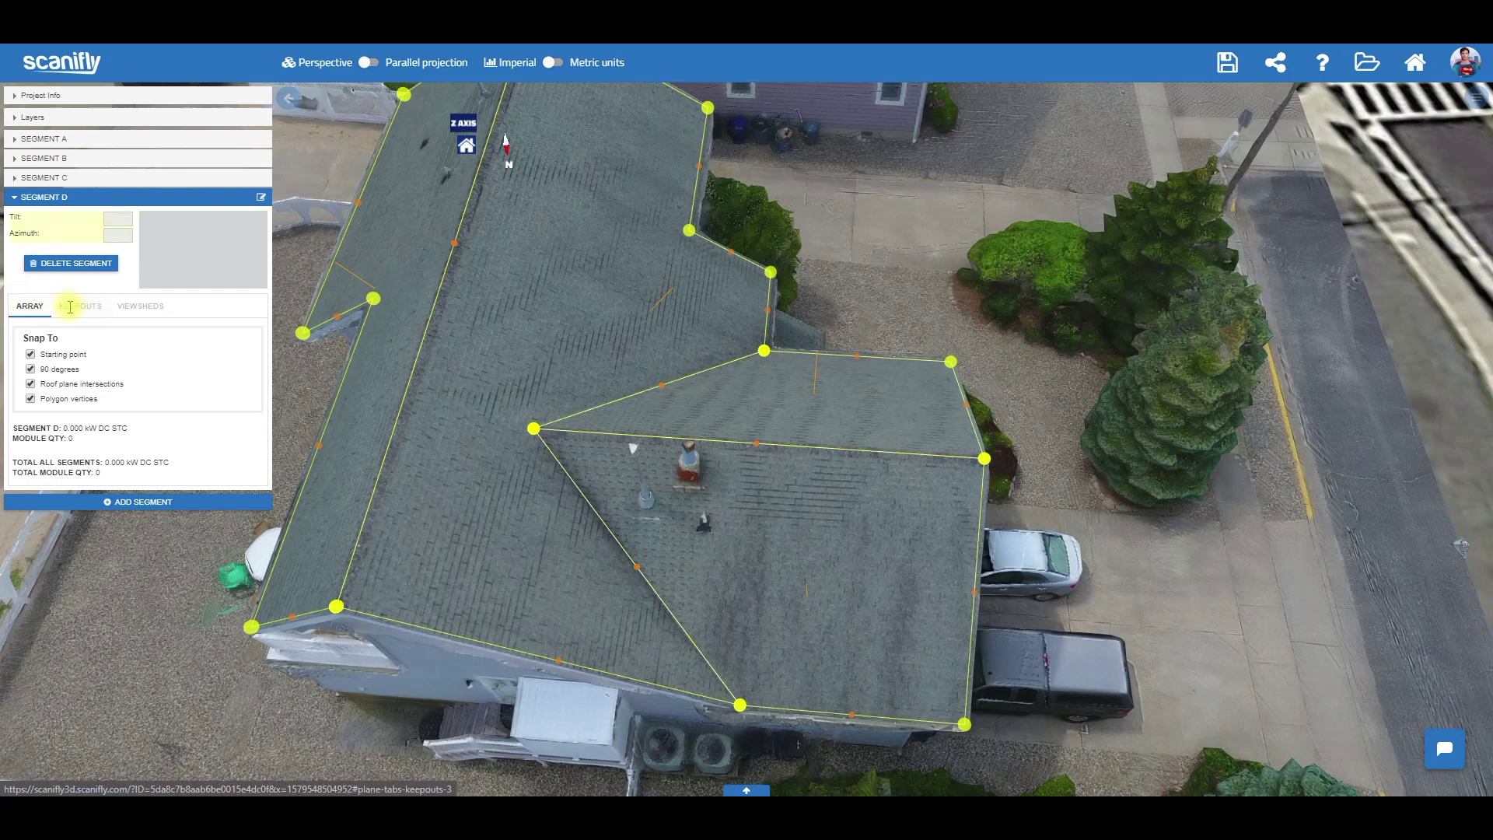
Define segment D's tilt and azimuth by selecting the garage wing's ridge and the downslope direction across the chimney-side plane
scroll(806, 537, "down", 2)
left_click_drag(806, 537, 765, 499, "shift")
scroll(794, 471, "up", 3)
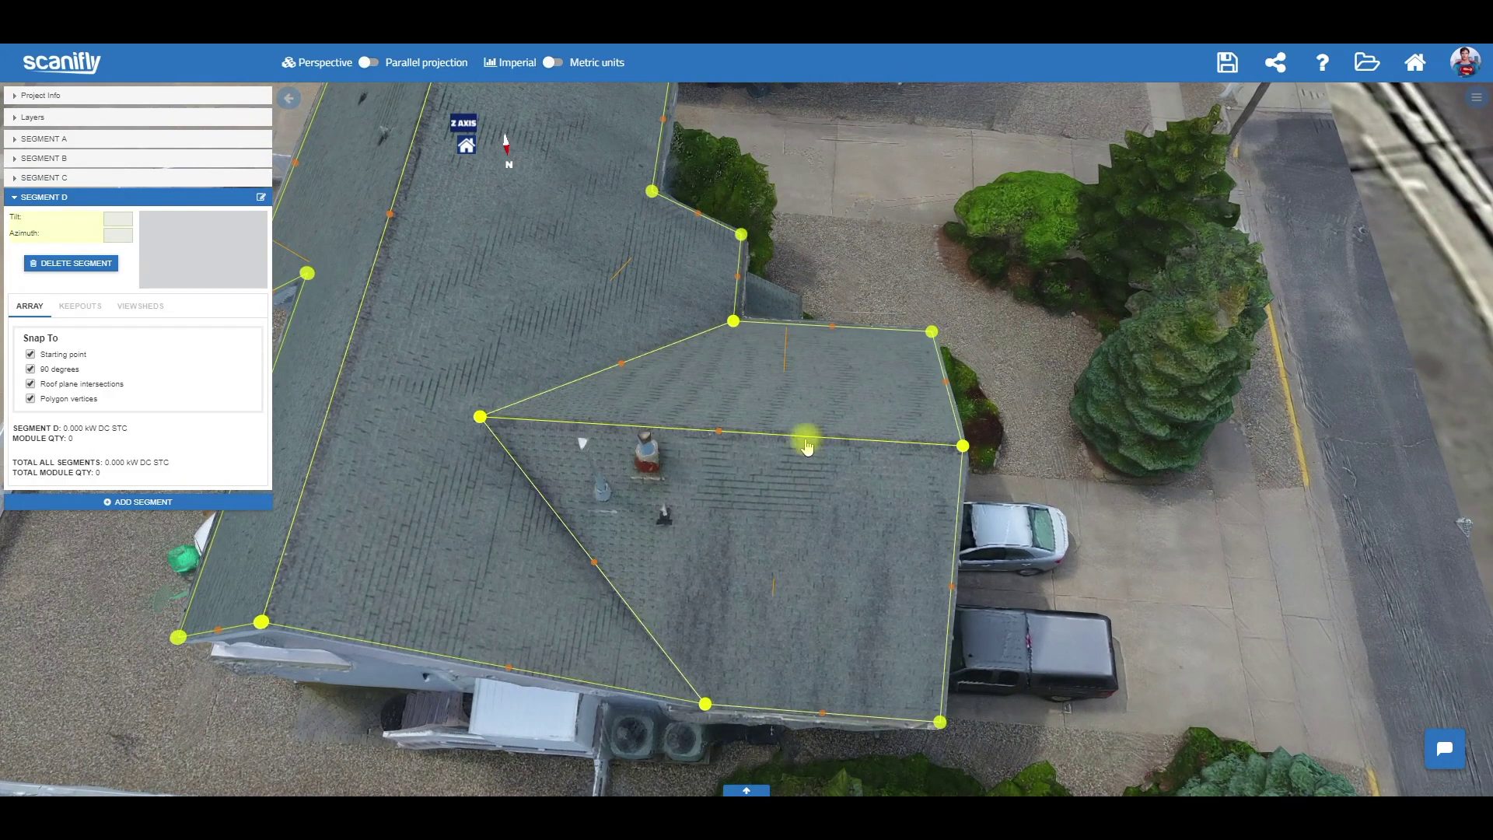
left_click(807, 438)
scroll(806, 516, "down", 3)
left_click_drag(813, 533, 827, 588, "shift")
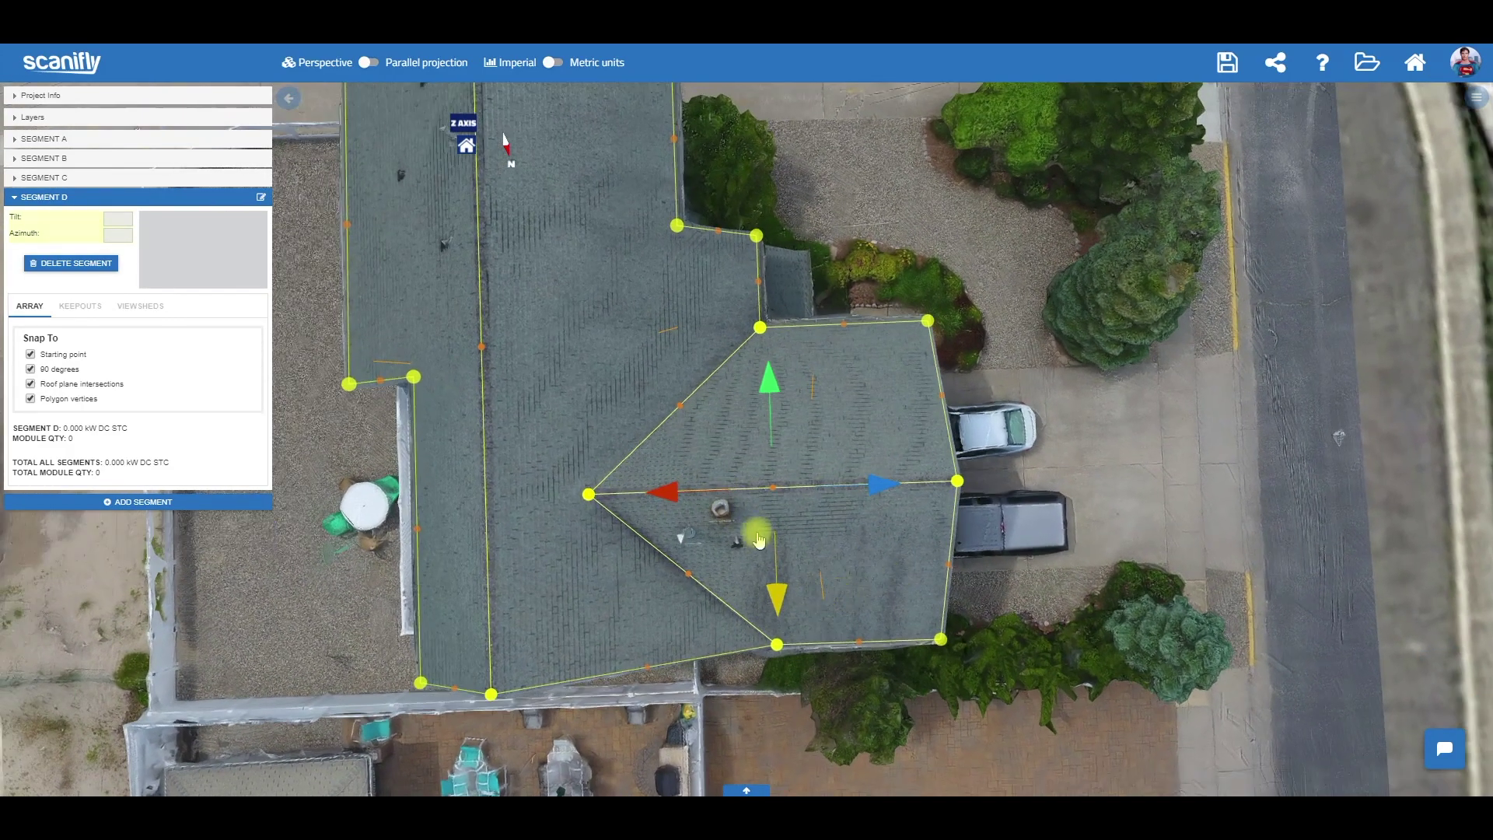
left_click_drag(940, 585, 886, 565, "shift")
scroll(908, 591, "up", 2)
right_click_drag(886, 561, 905, 568, "shift")
left_click(787, 583)
left_click_drag(886, 583, 817, 464)
scroll(822, 442, "up", 3)
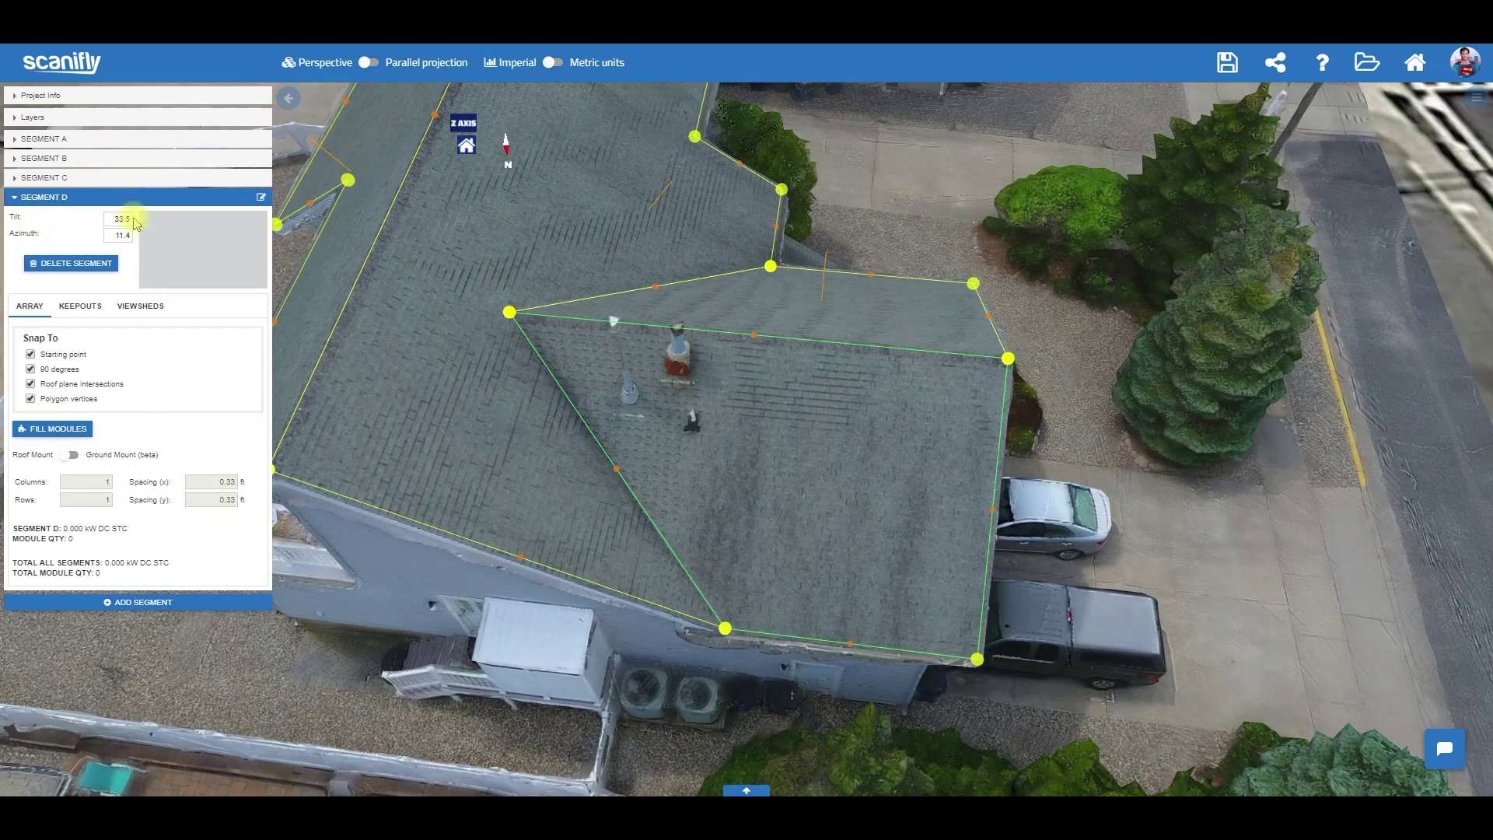
Open segment C and define its tilt and azimuth from the garage wing's ridge, facing down the plane without the chimney
left_click_drag(587, 427, 192, 272, "shift")
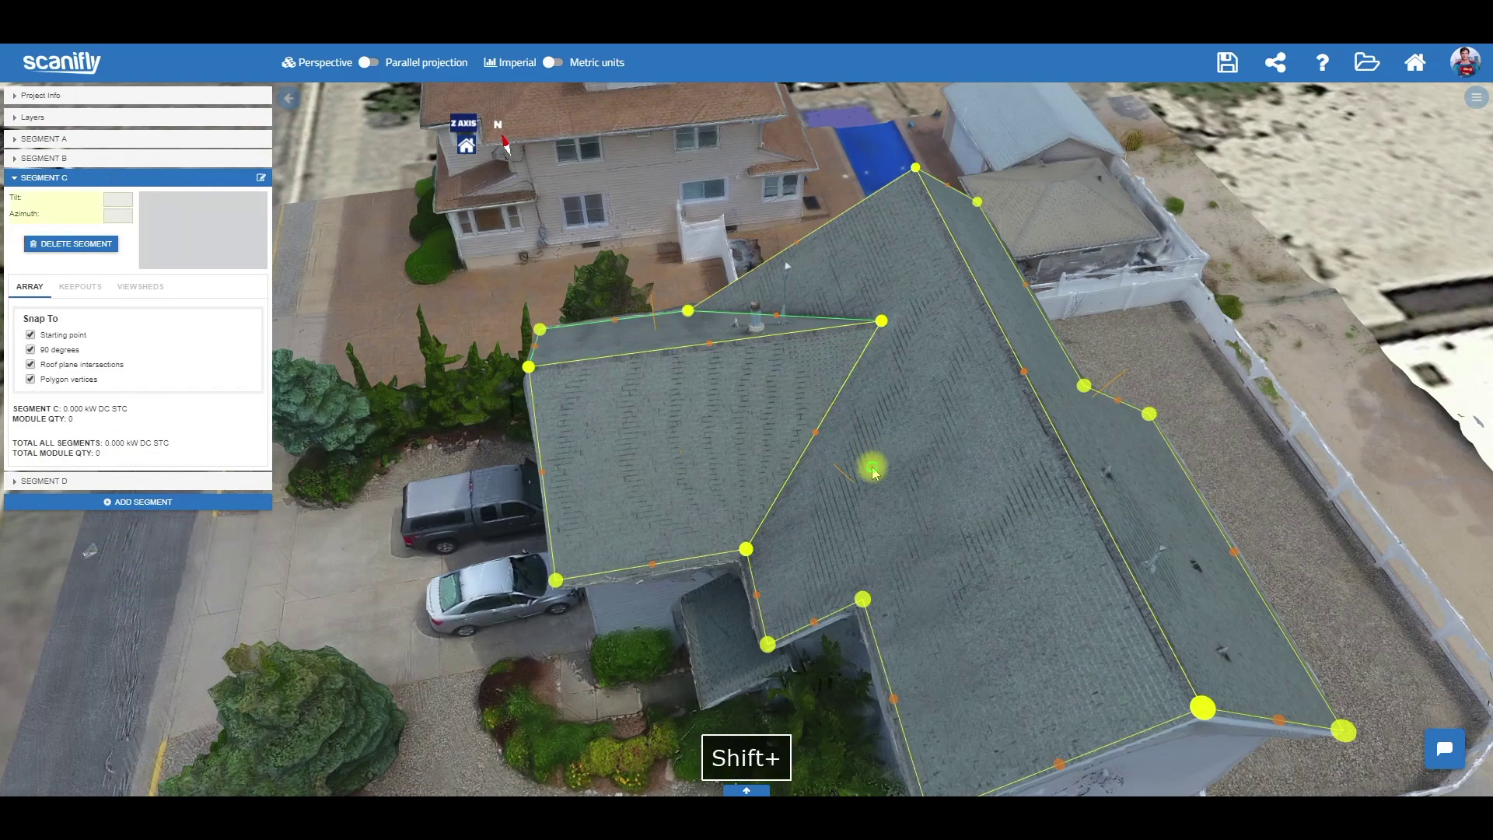
right_click_drag(873, 461, 873, 522)
left_click_drag(873, 521, 733, 595)
scroll(708, 516, "up", 1)
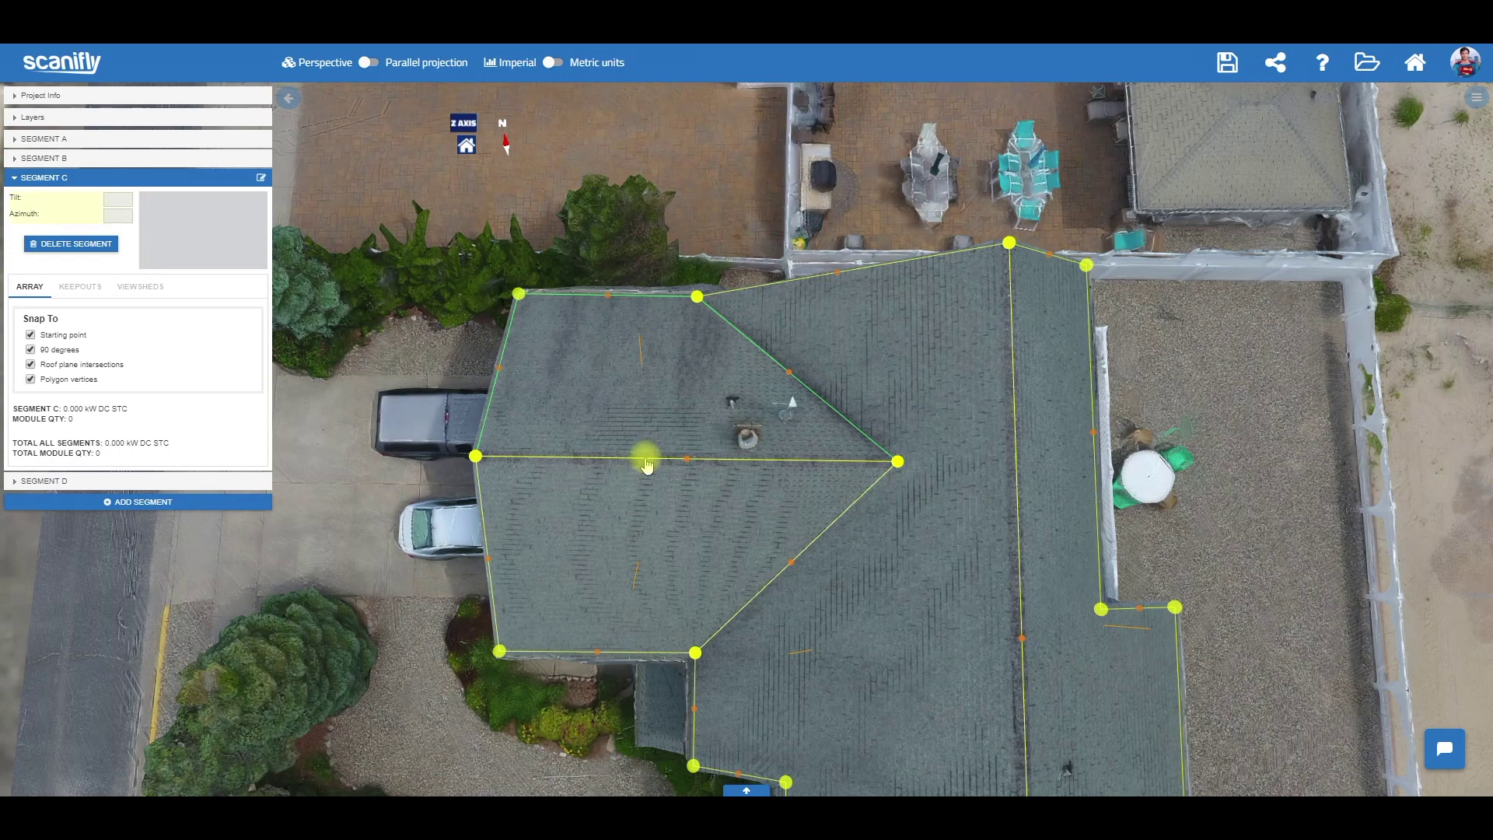
left_click_drag(776, 599, 707, 583, "shift")
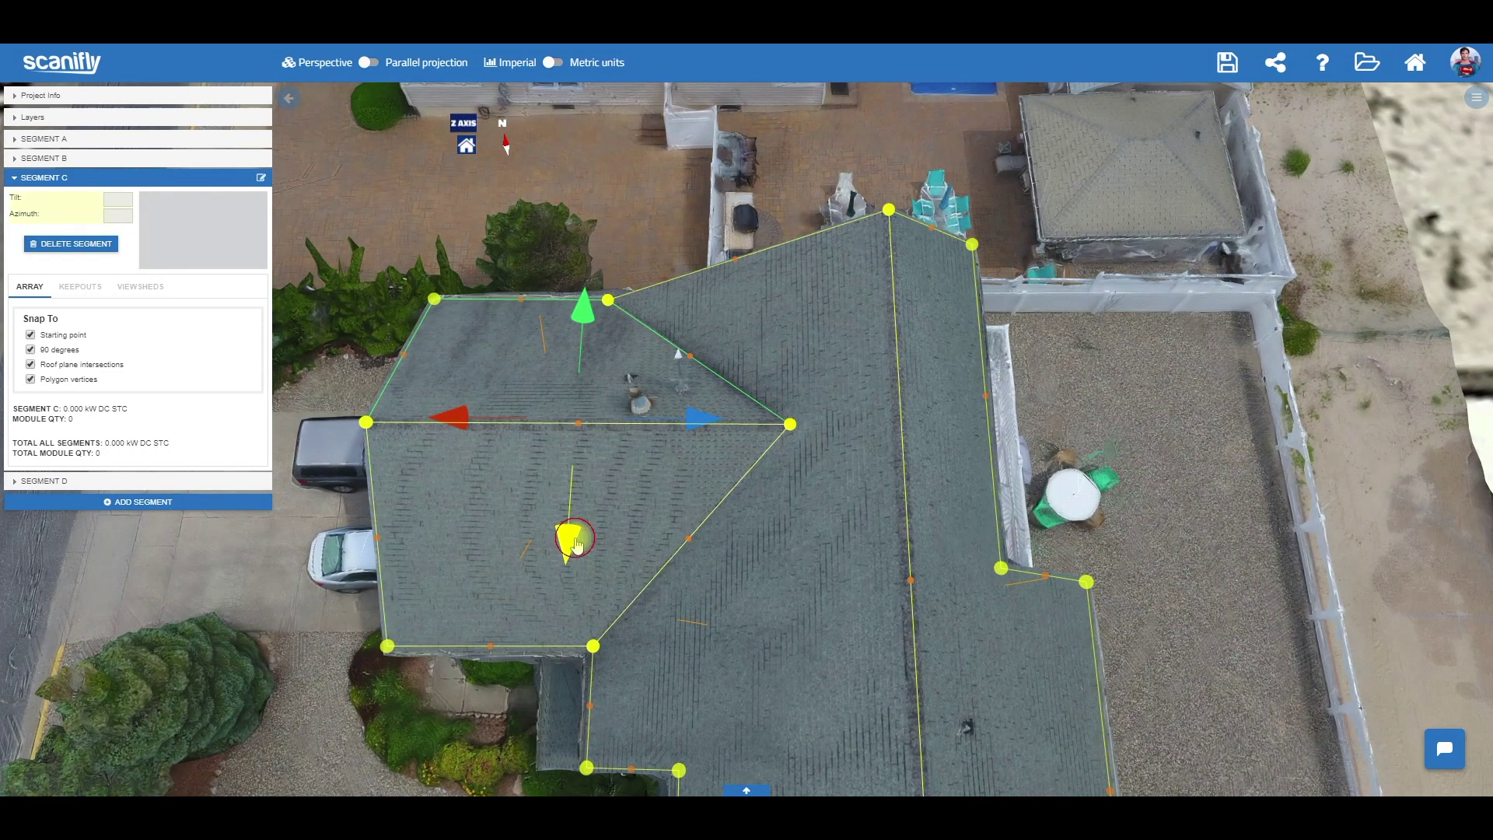
left_click(574, 538)
scroll(550, 427, "down", 5)
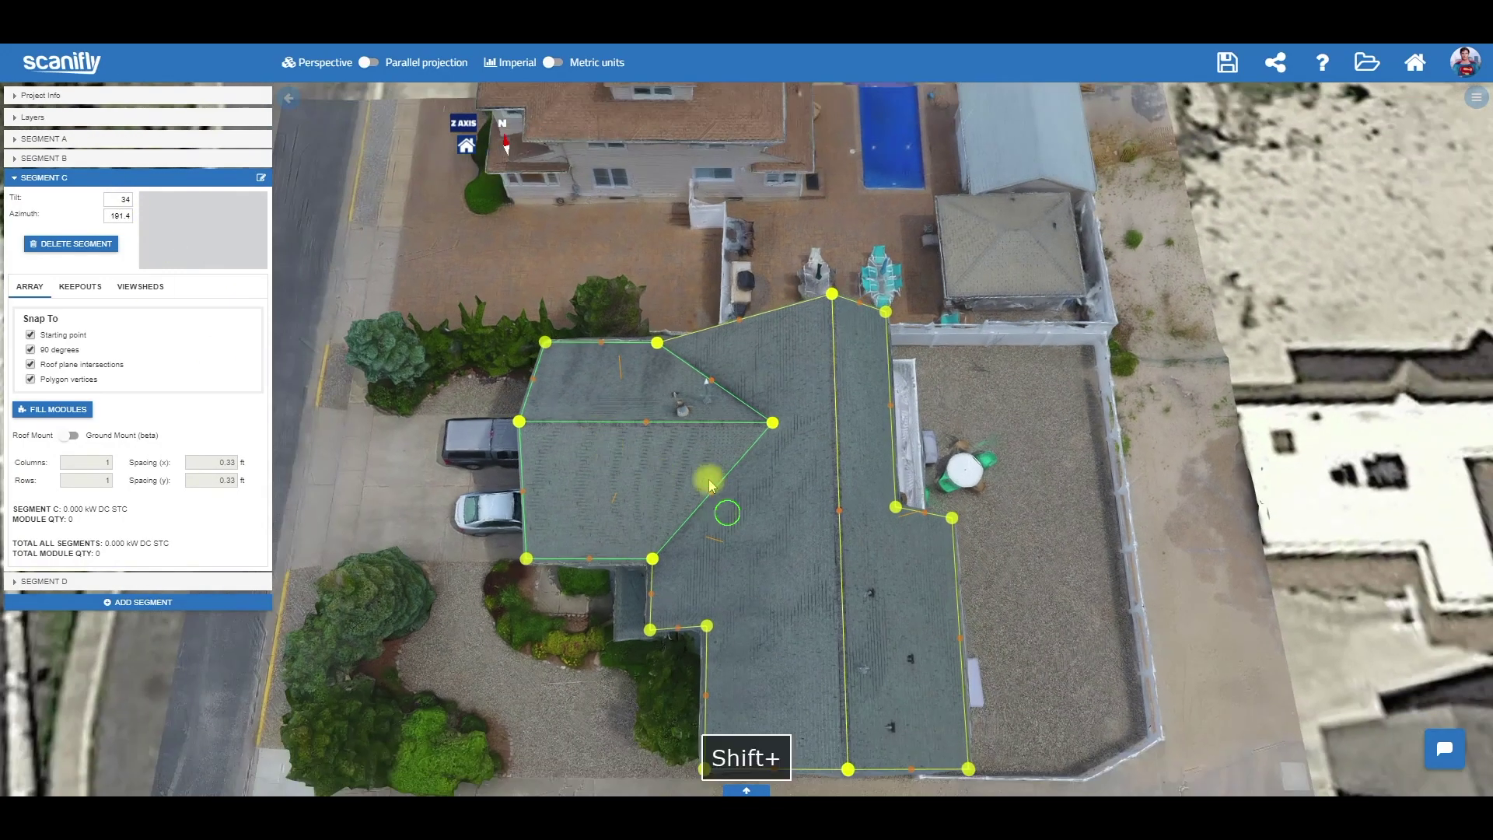
Open segment B and define its tilt and azimuth from the main ridge, facing down the slope toward the garage wing
left_click_drag(723, 503, 695, 483, "shift")
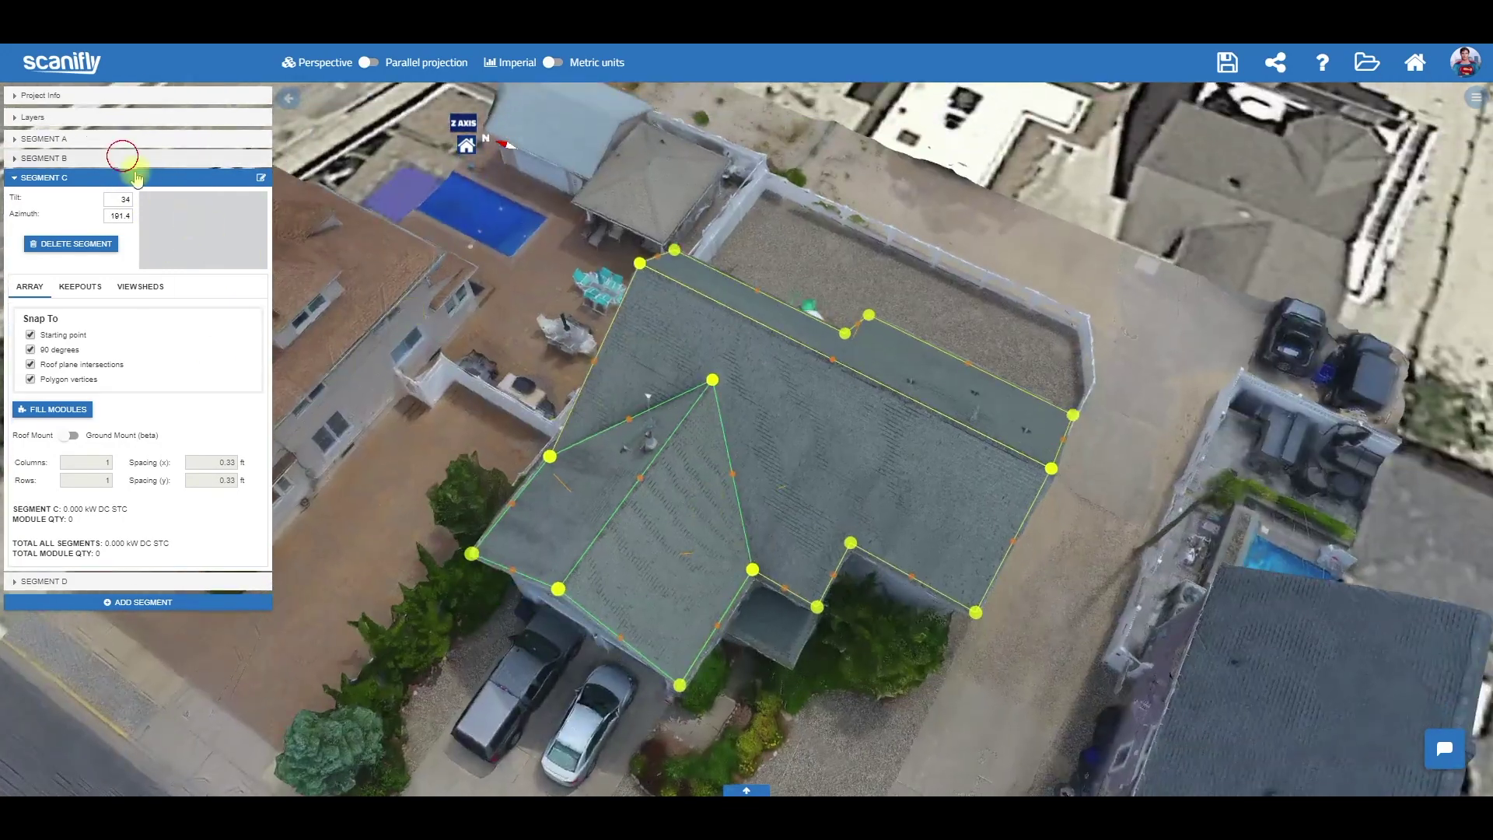
left_click(122, 157)
left_click_drag(916, 394, 710, 445, "shift")
left_click_drag(643, 574, 771, 502)
scroll(697, 564, "up", 3)
left_click_drag(777, 500, 804, 514)
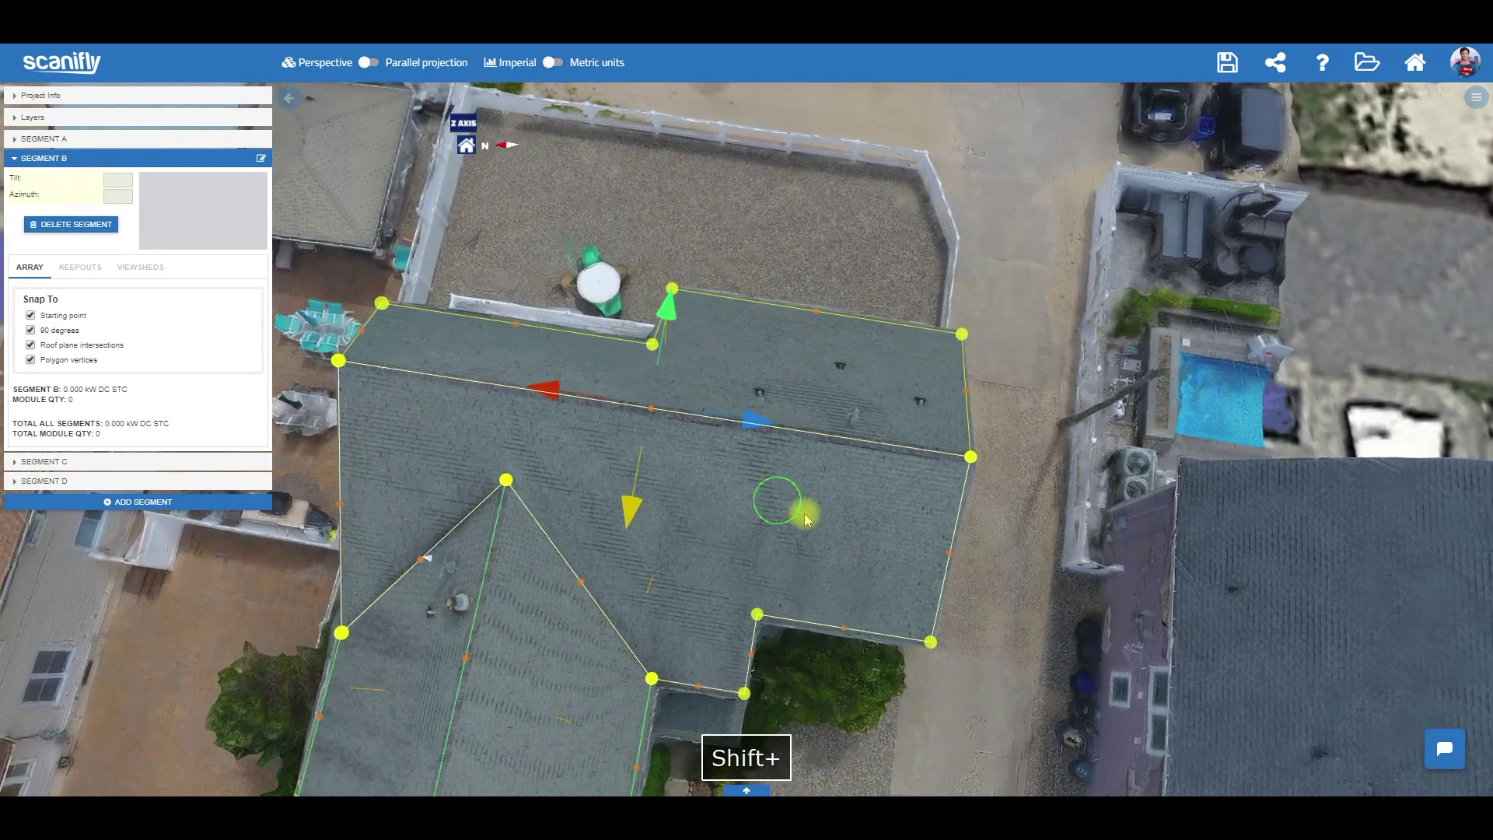
left_click(628, 518)
left_click_drag(727, 497, 80, 204)
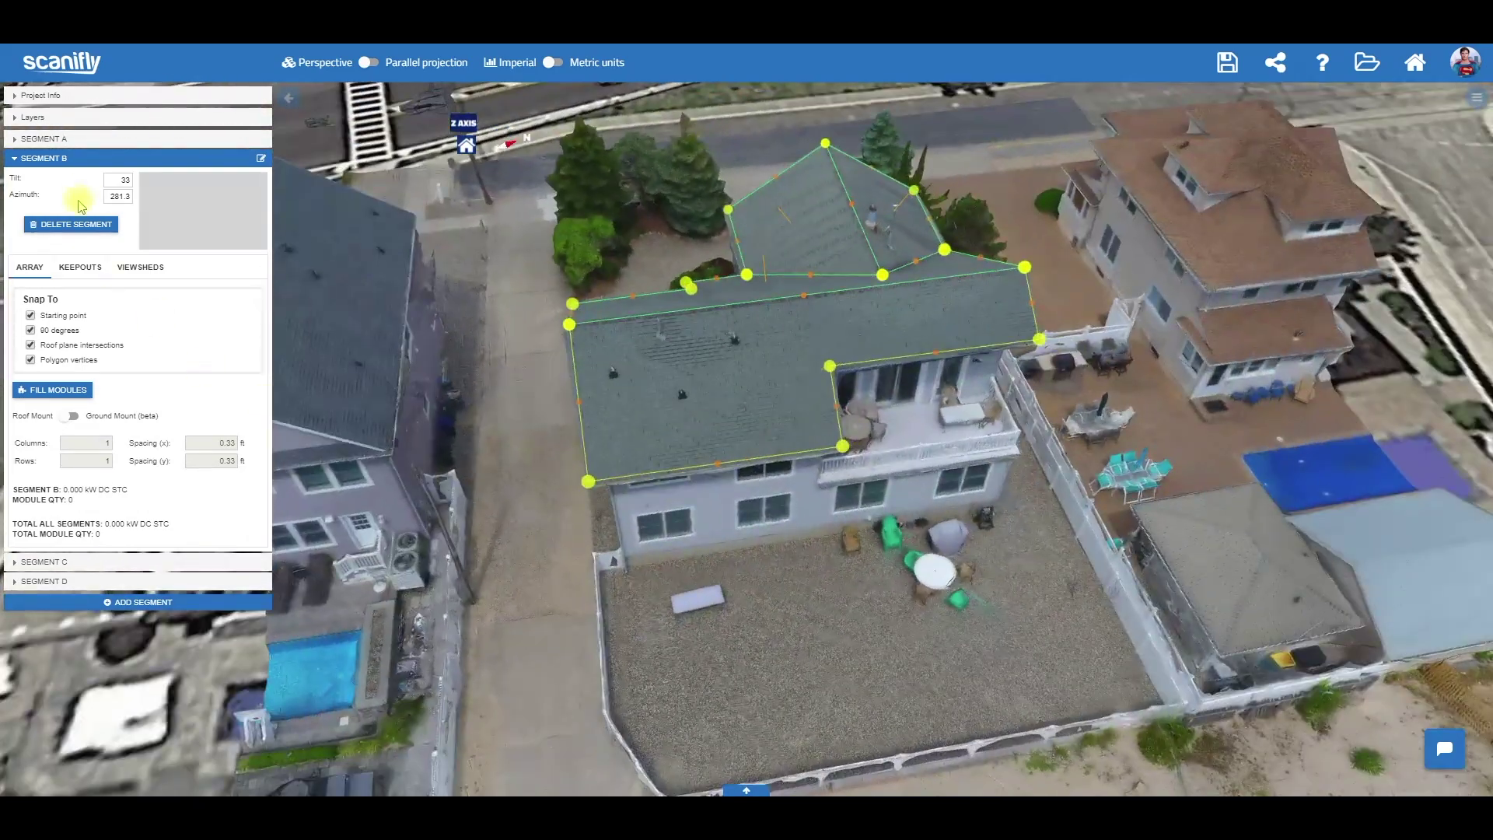
Open segment A and define its tilt and azimuth from the main ridge, facing down the slope on the deck side
left_click(132, 140)
left_click_drag(1143, 380, 314, 368, "shift")
scroll(728, 551, "up", 4)
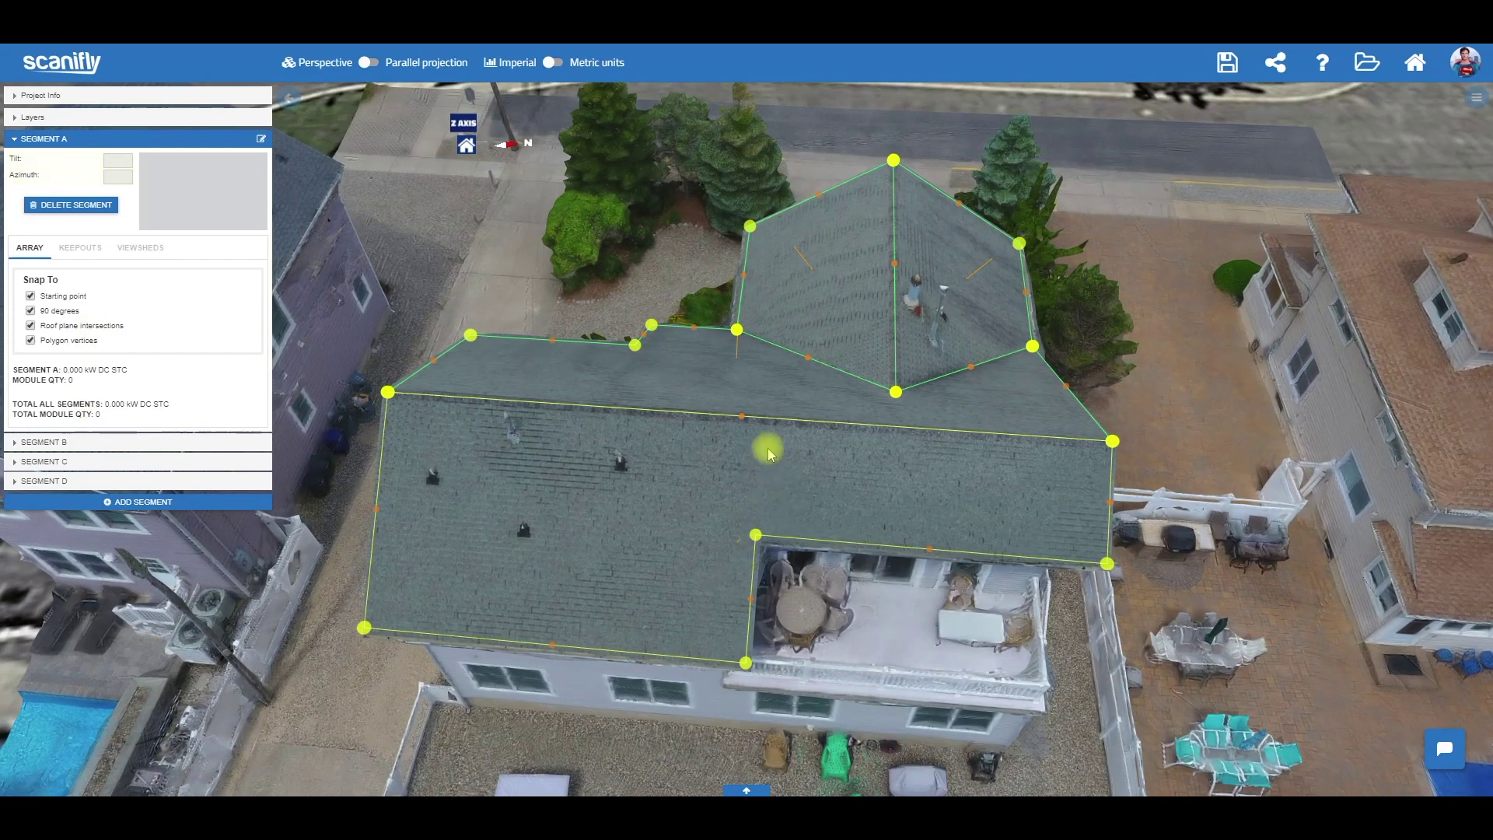
left_click(734, 529)
scroll(657, 498, "down", 5)
left_click_drag(539, 390, 944, 477)
scroll(806, 540, "up", 2)
left_click_drag(774, 542, 887, 459, "shift")
Show the module specifications for the array and bring the whole outlined roof into view beside them
left_click(1469, 99)
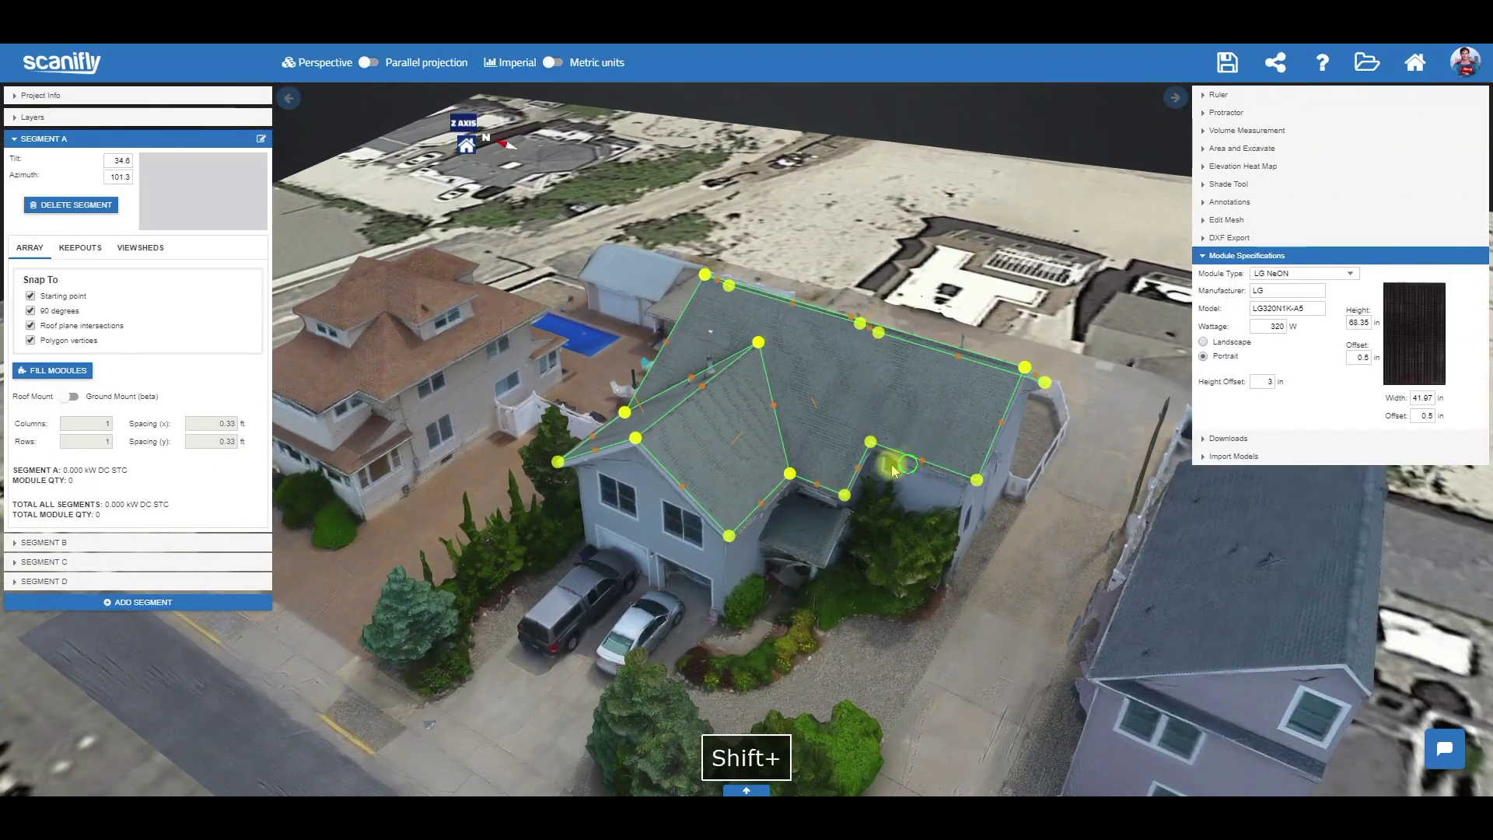
right_click_drag(906, 464, 826, 489, "shift")
right_click_drag(747, 379, 783, 399)
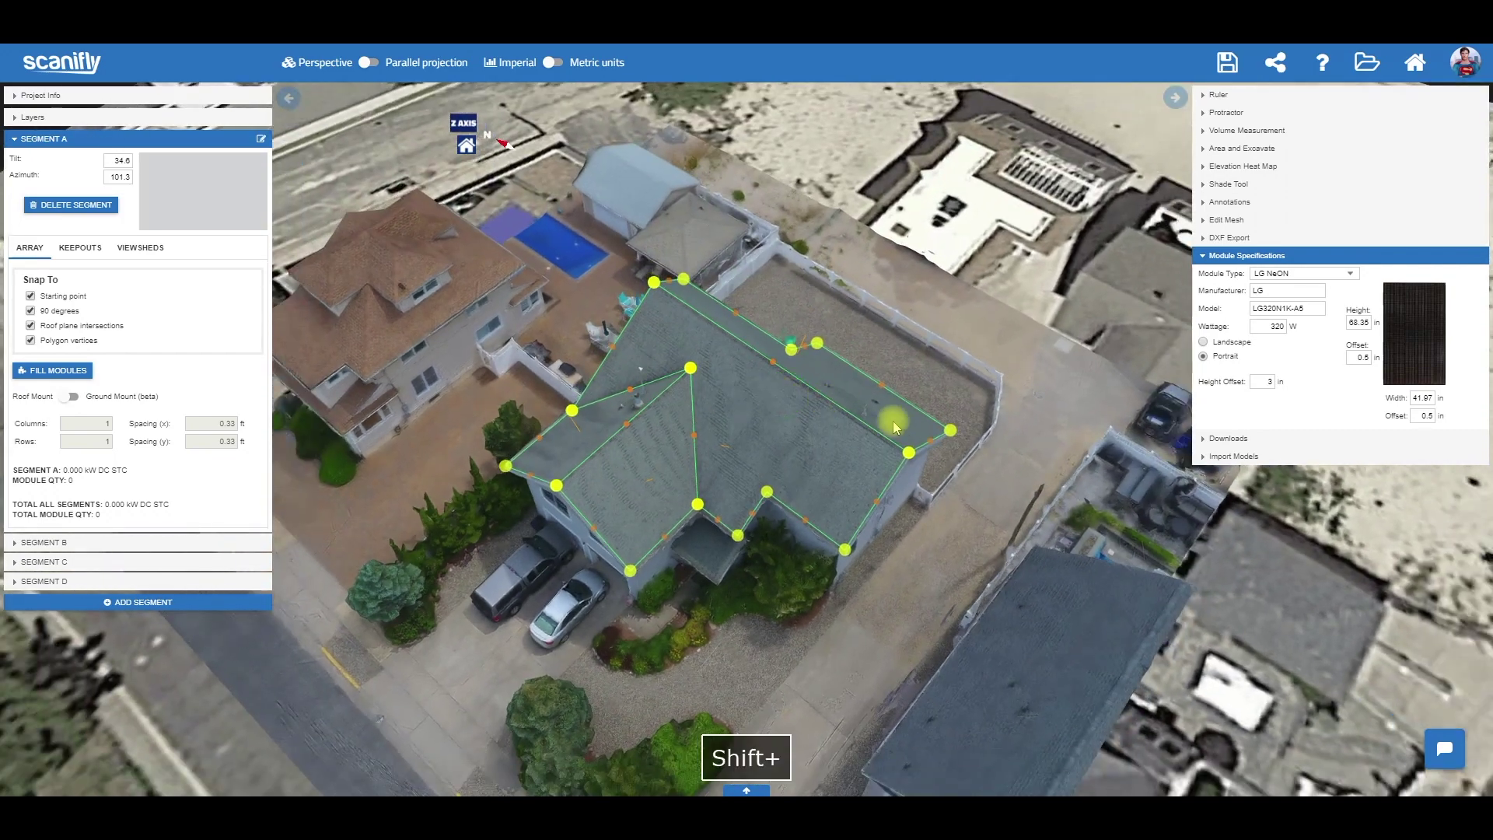
scroll(776, 346, "down", 2)
left_click_drag(847, 436, 818, 414, "shift")
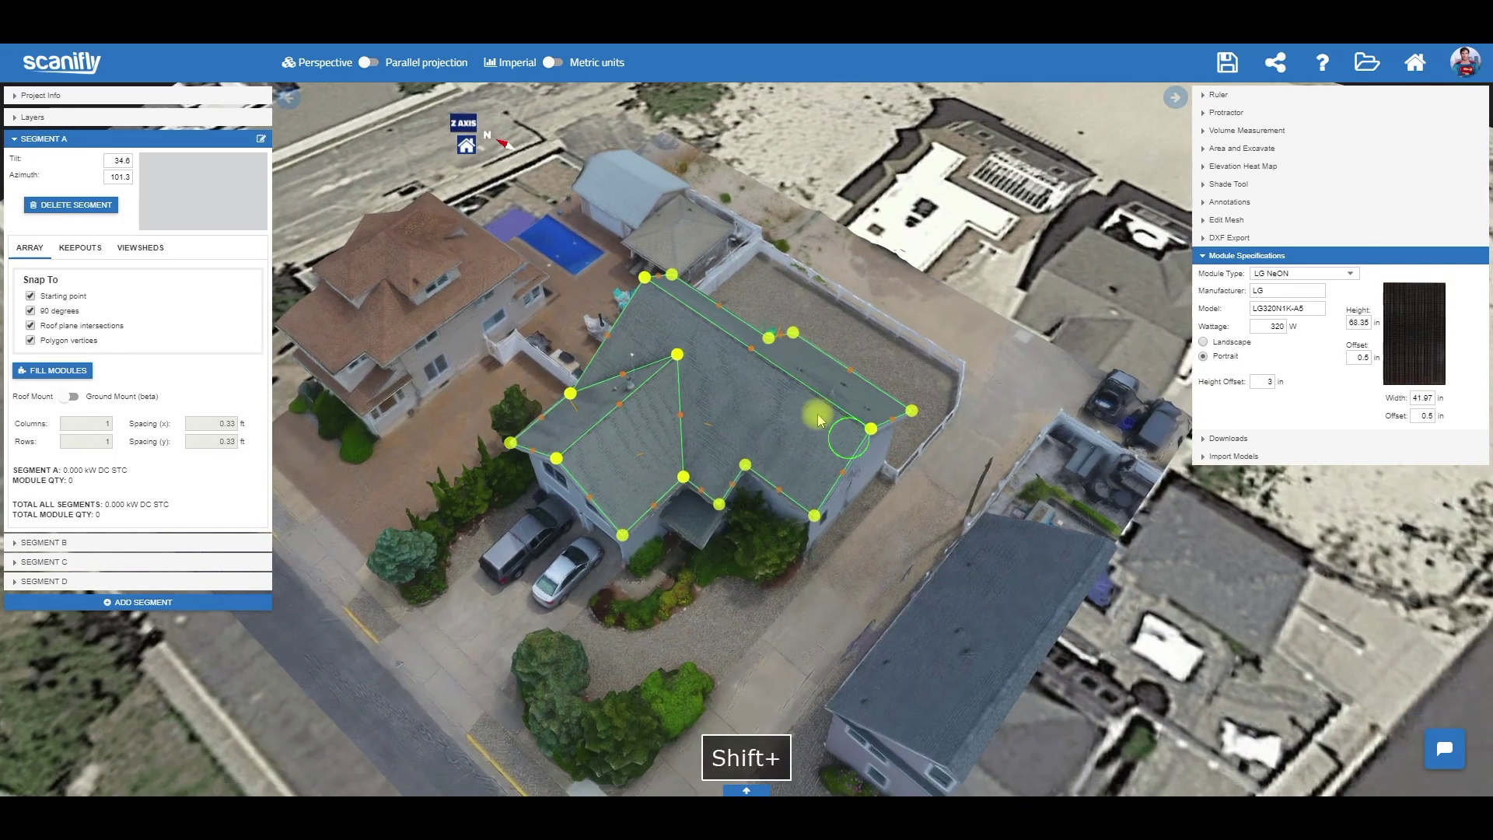